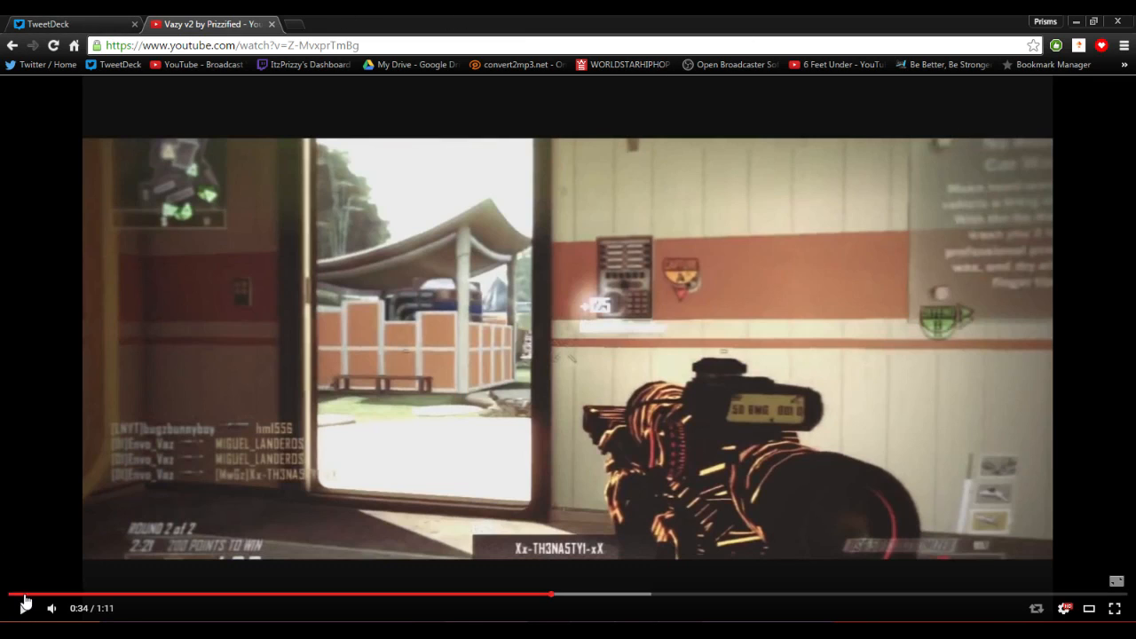
# Play and pause the reference video around its 0:34 mark to study the effect.
pyautogui.moveTo(62, 610)
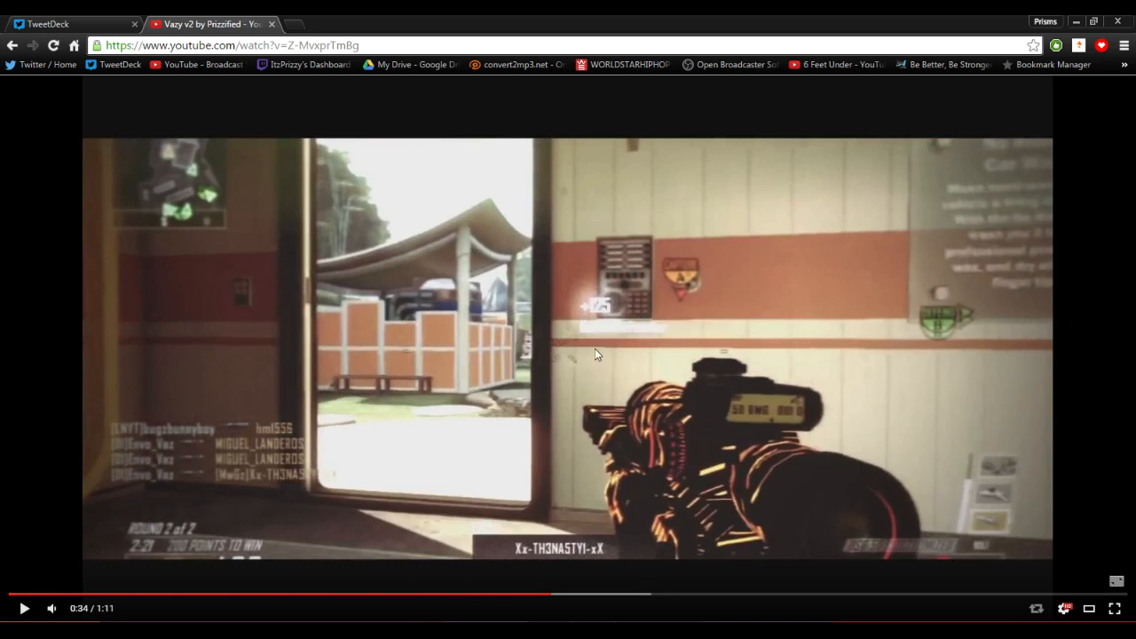
pyautogui.click(23, 611)
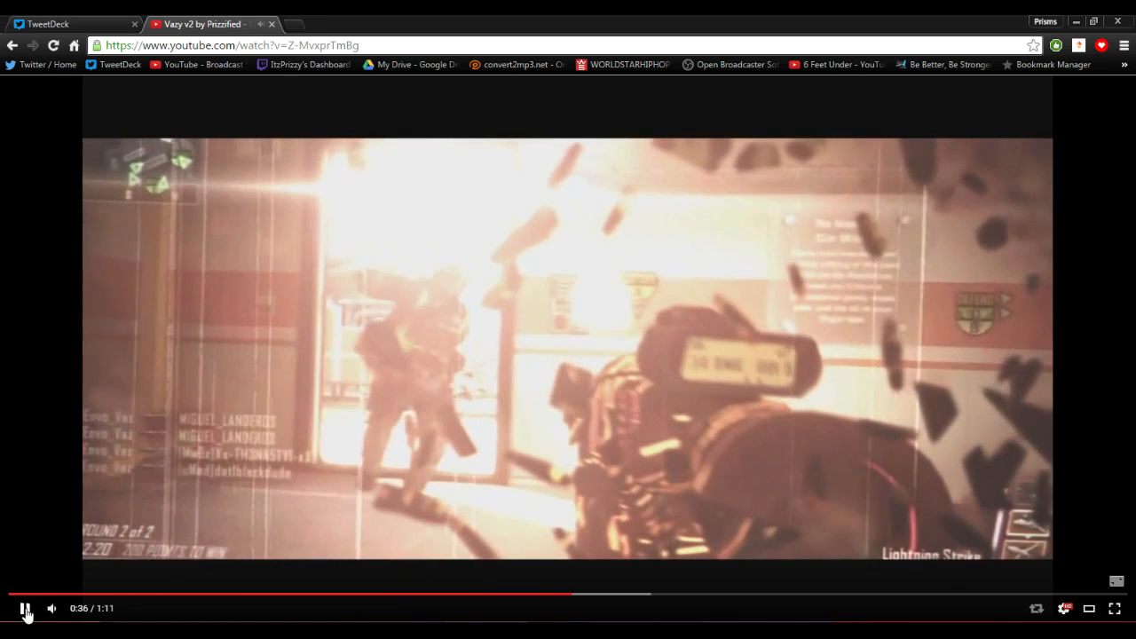
pyautogui.click(23, 610)
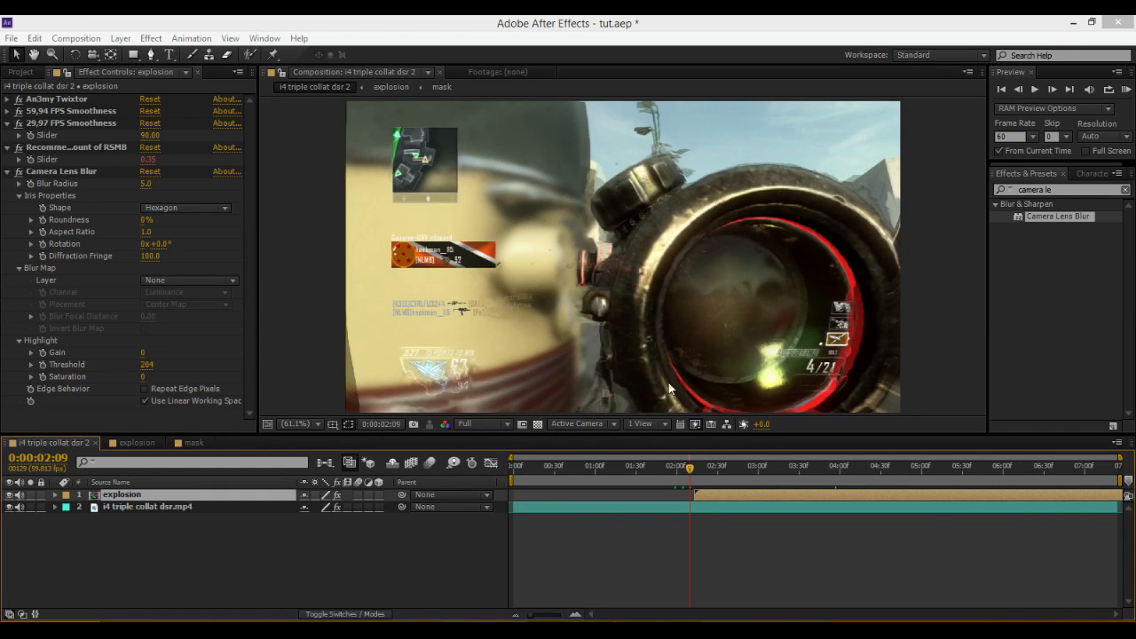
# Scrub through the existing composition's timeline to preview the explosion effect.
pyautogui.click(675, 464)
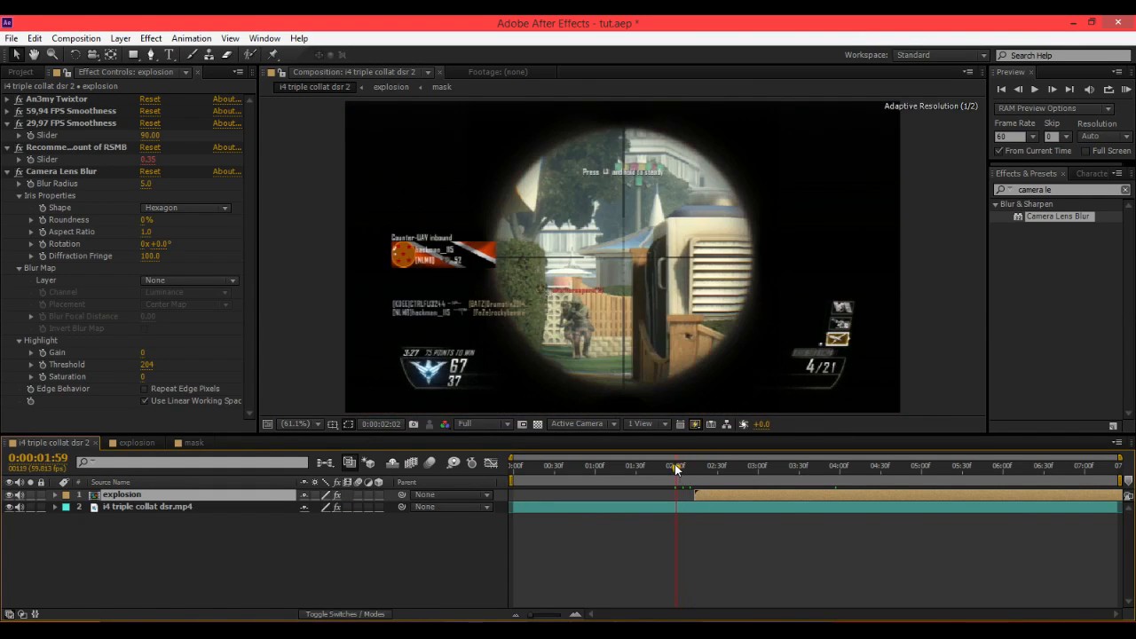
pyautogui.moveTo(630, 462); pyautogui.dragTo(671, 484)
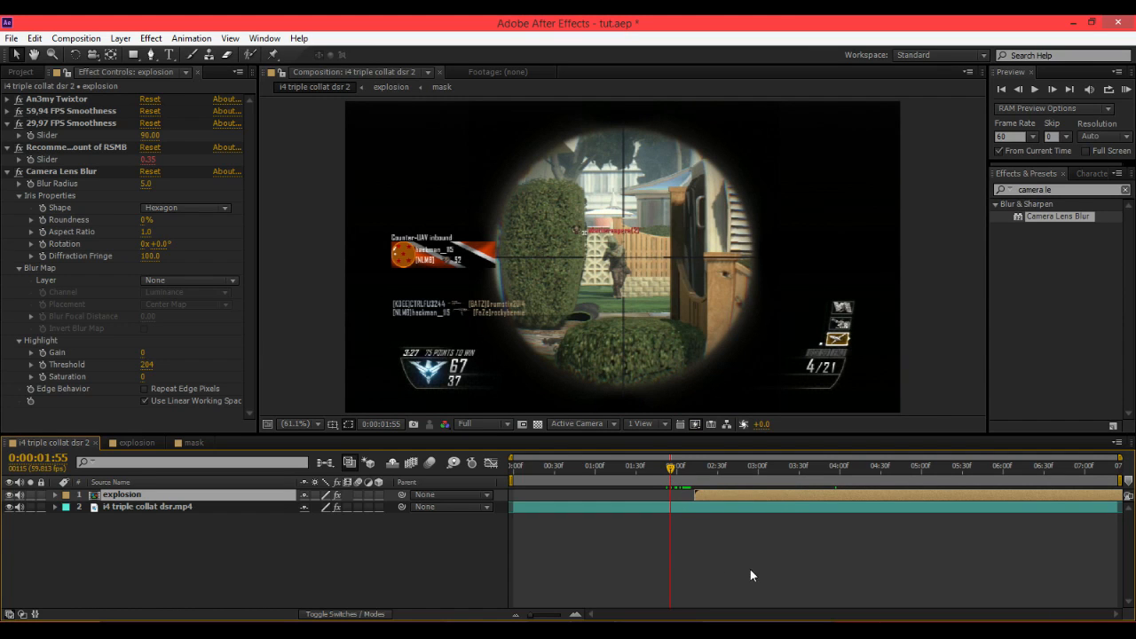
pyautogui.click(696, 469)
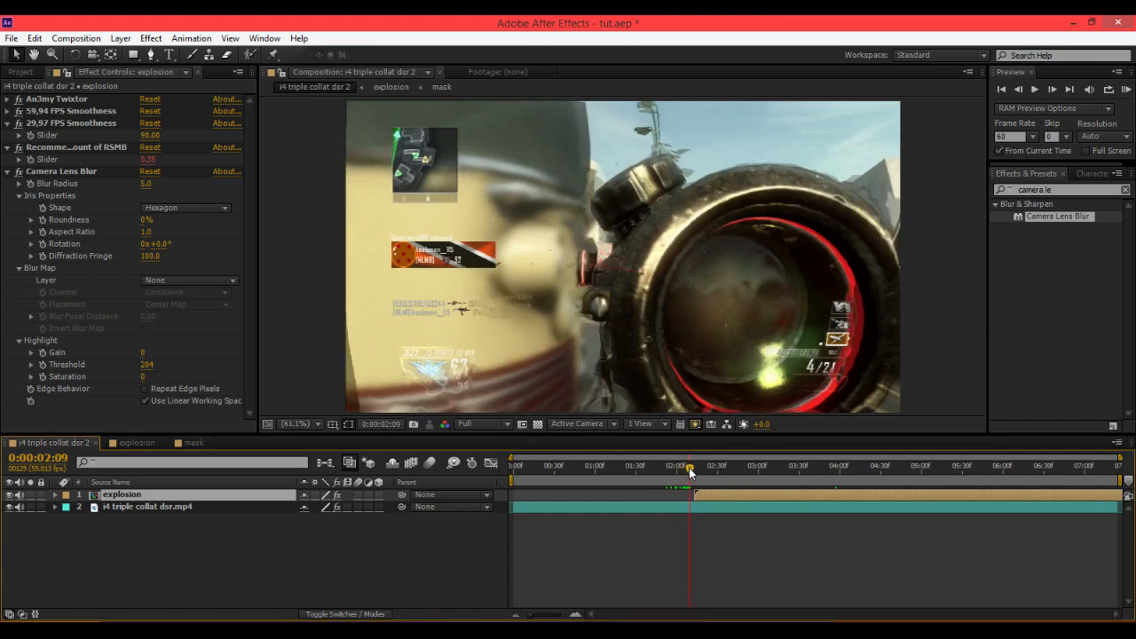
pyautogui.moveTo(696, 470); pyautogui.dragTo(915, 477)
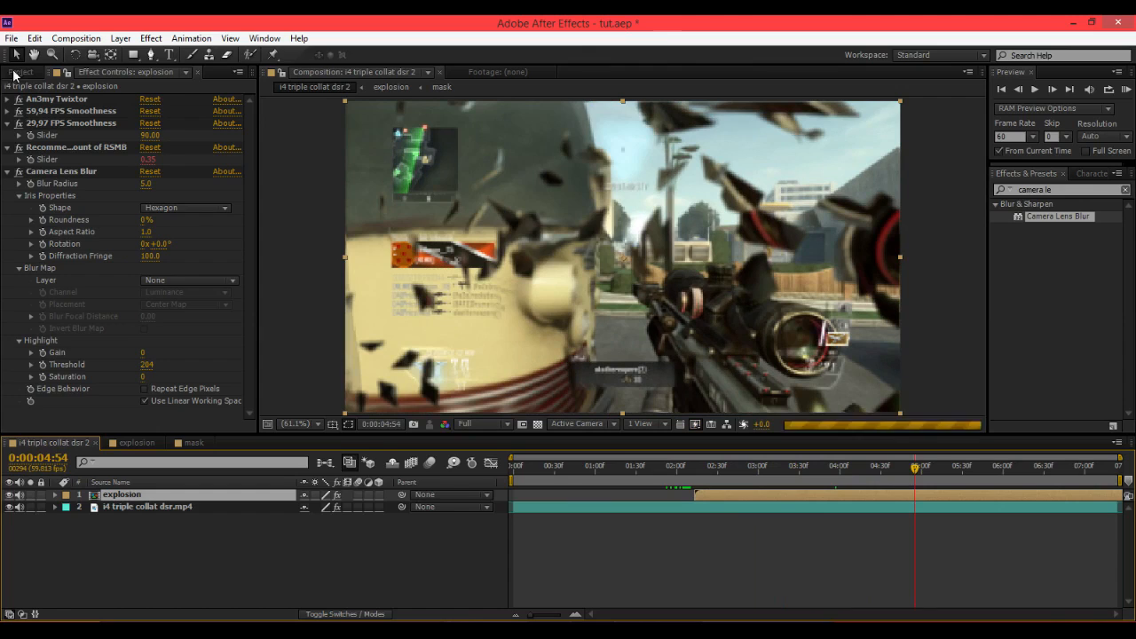
# Create a new composition from the i4 triple collat dsr.mp4 footage.
pyautogui.click(20, 72)
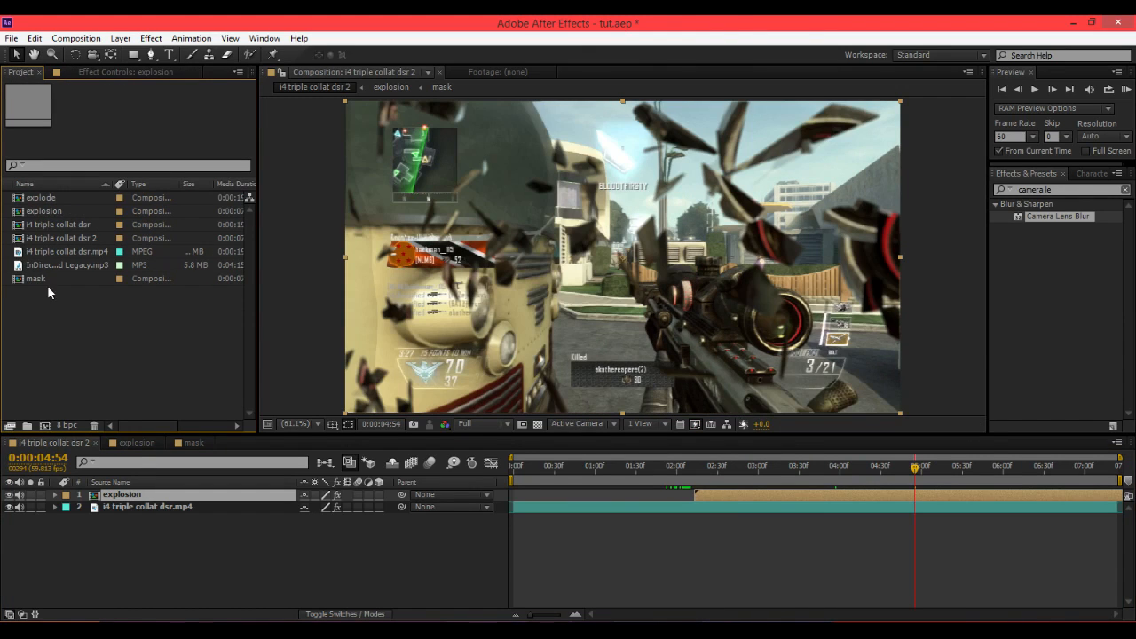
pyautogui.click(60, 252)
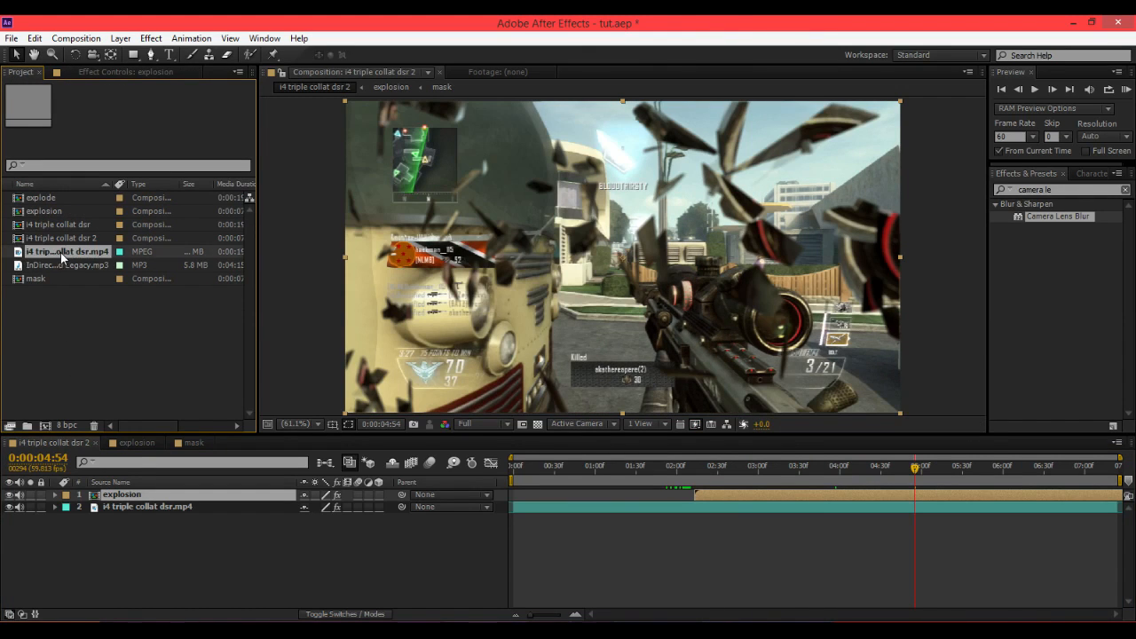
pyautogui.moveTo(61, 255); pyautogui.dragTo(44, 426)
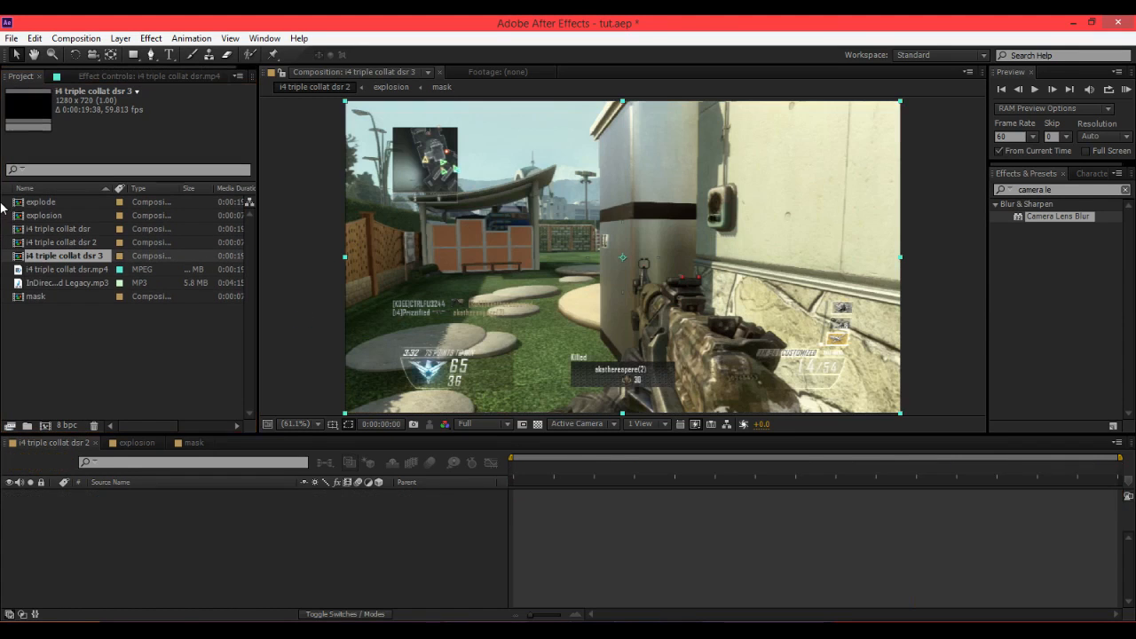
# Trim the footage layer's in point at about 0:00:04:22.
pyautogui.moveTo(610, 483); pyautogui.dragTo(852, 482)
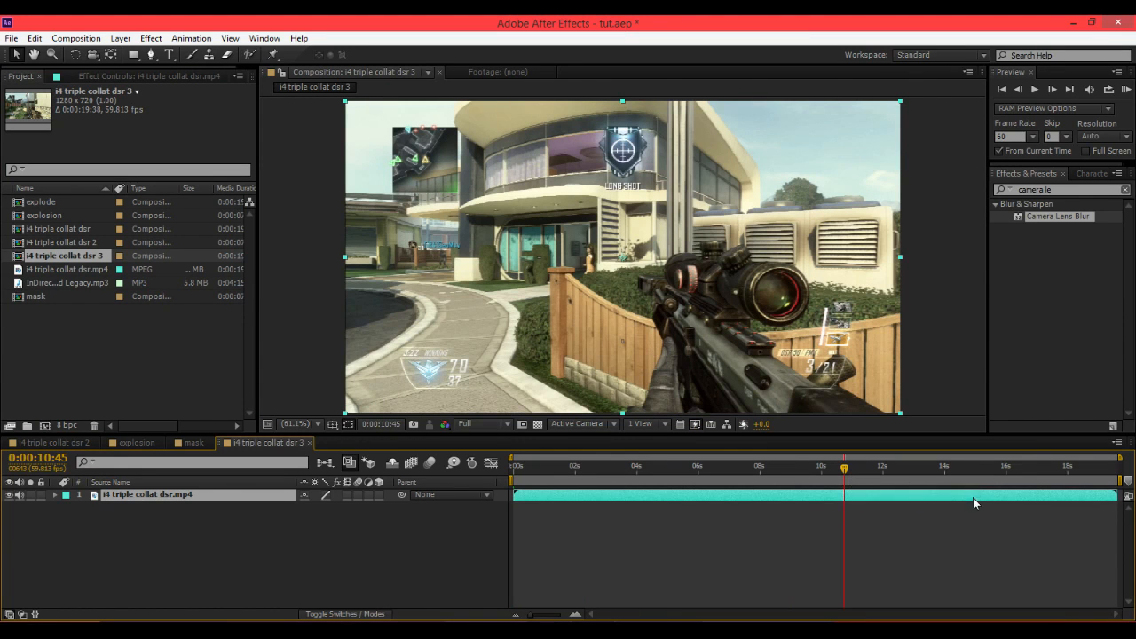
pyautogui.moveTo(592, 471); pyautogui.dragTo(648, 481)
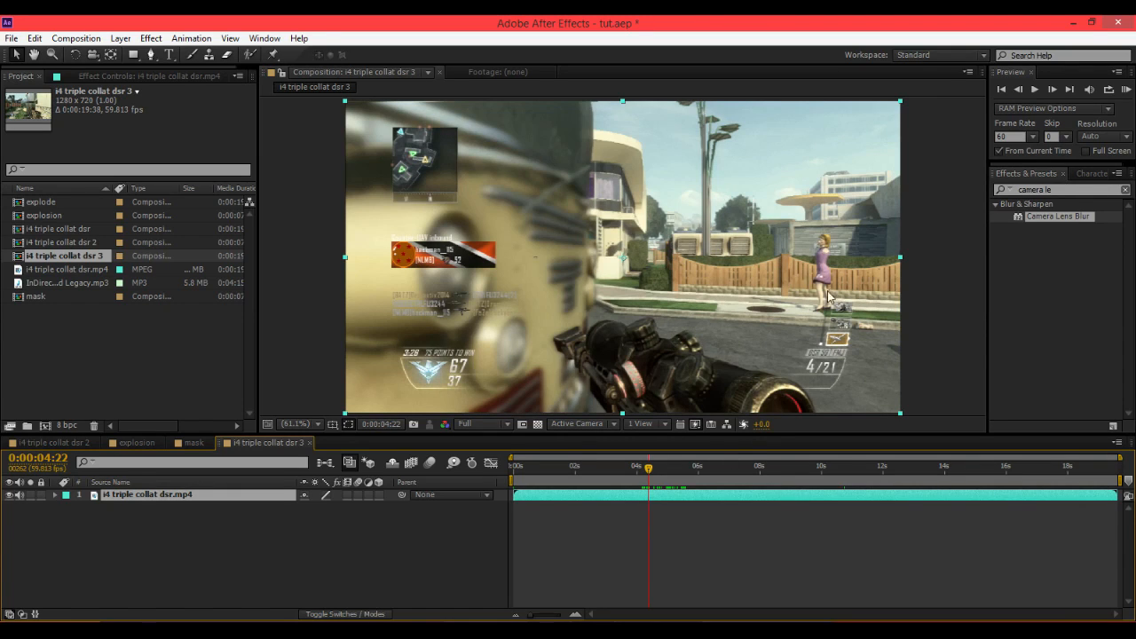
pyautogui.hotkey('alt', '[')
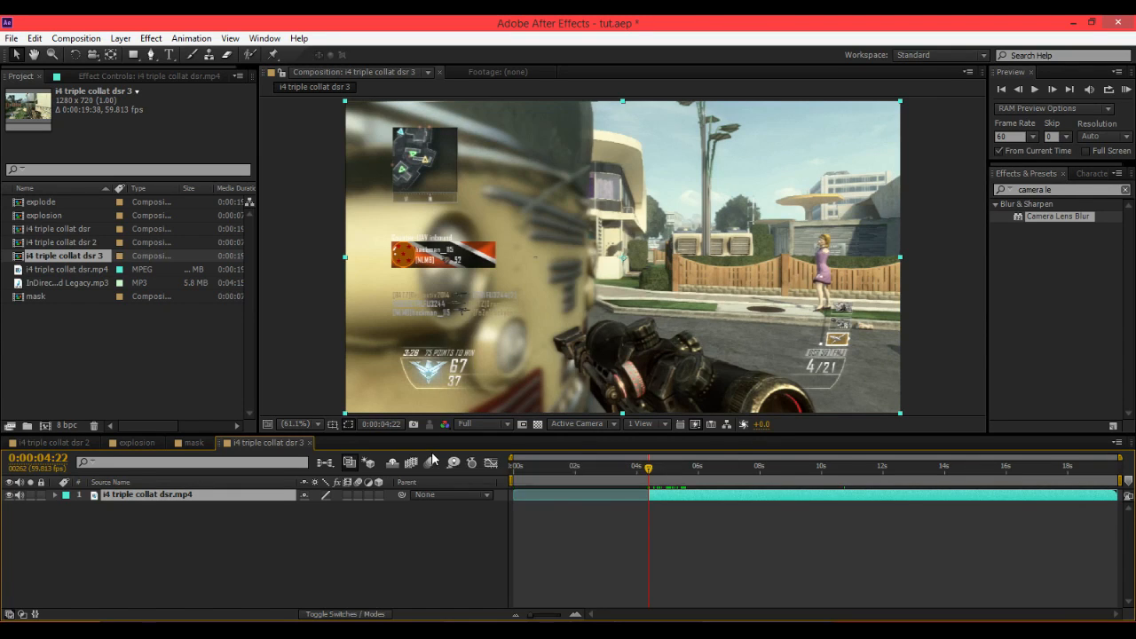
# Search the effects list for time, then clear the search field.
pyautogui.click(1065, 189)
pyautogui.write('time')
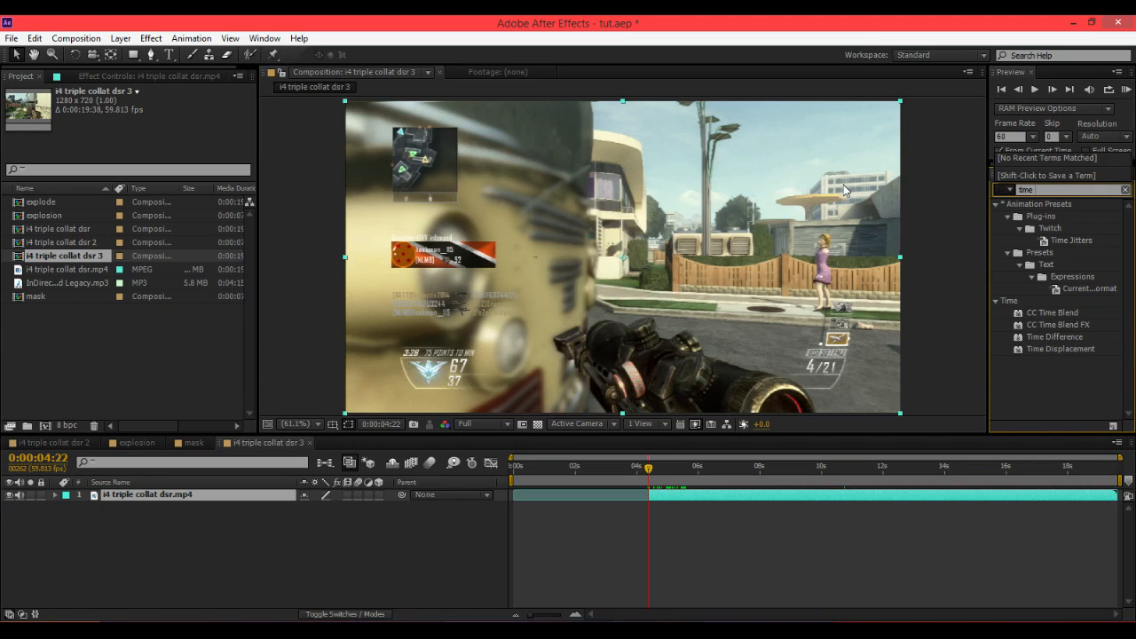
pyautogui.press('BackSpace')
pyautogui.press('BackSpace')
pyautogui.press('BackSpace')
pyautogui.press('BackSpace')
pyautogui.press('BackSpace')
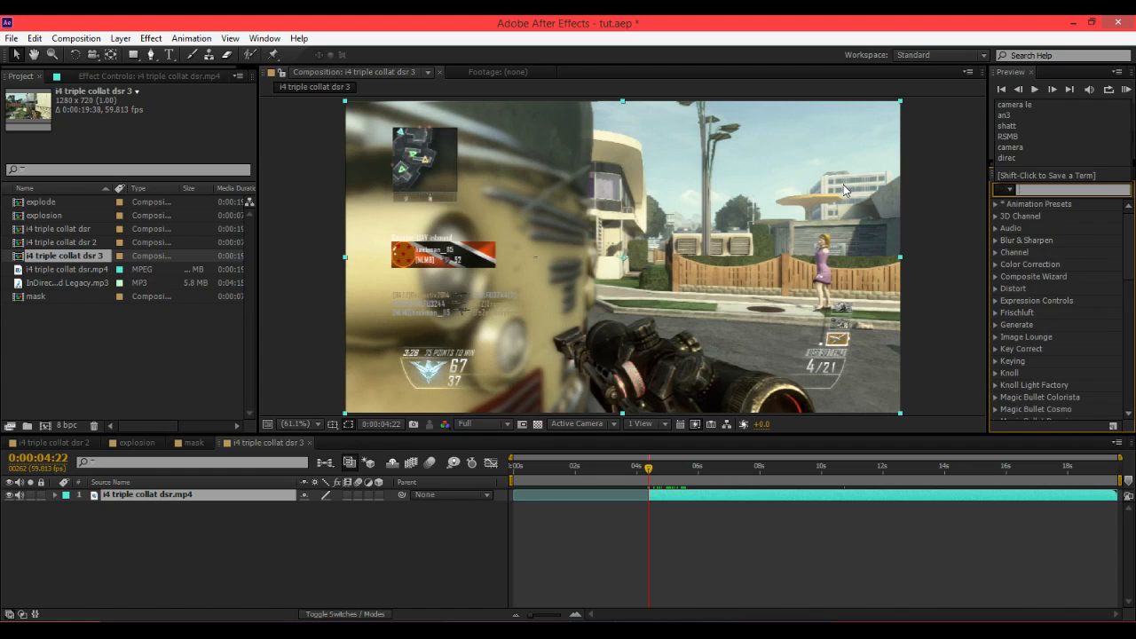
# Move the trimmed layer to the composition start and trim its out point at about 0:00:07:03.
pyautogui.moveTo(650, 470); pyautogui.dragTo(733, 472)
pyautogui.press('[')
pyautogui.press('[')
pyautogui.hotkey('alt', ']')
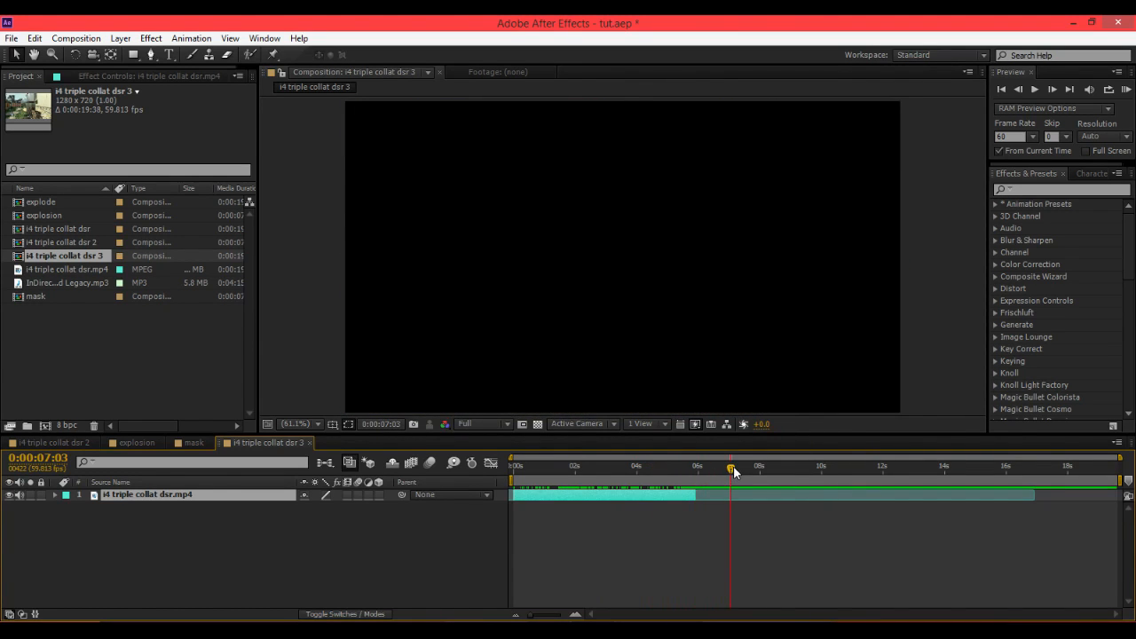
pyautogui.hotkey('alt', ']')
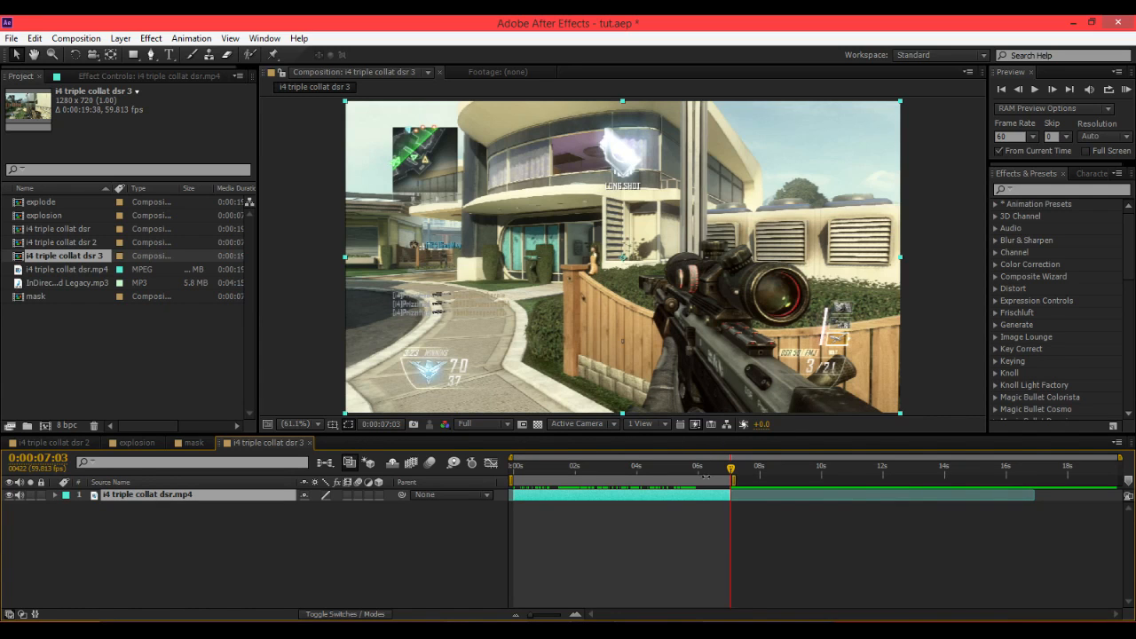
# Trim the composition to its work area.
pyautogui.rightClick(706, 477)
pyautogui.click(746, 517)
# Apply the Twixtor Addon DISTREM An3my preset to the footage layer at about 0:00:02:47.
pyautogui.moveTo(559, 473); pyautogui.dragTo(704, 487)
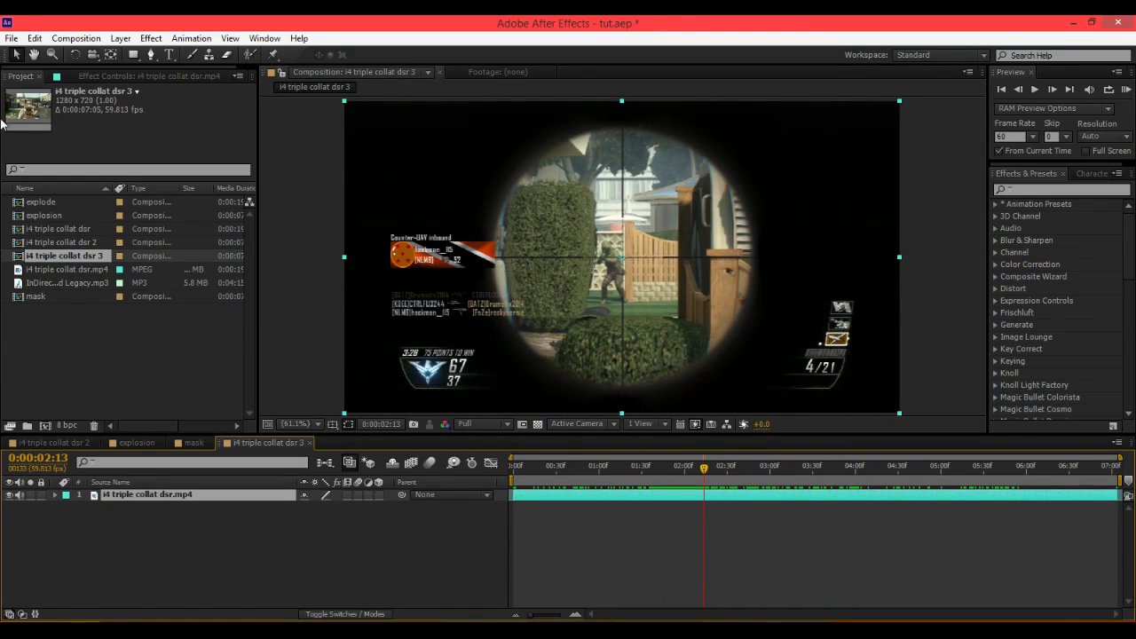
pyautogui.click(89, 75)
pyautogui.click(1070, 189)
pyautogui.write('an3')
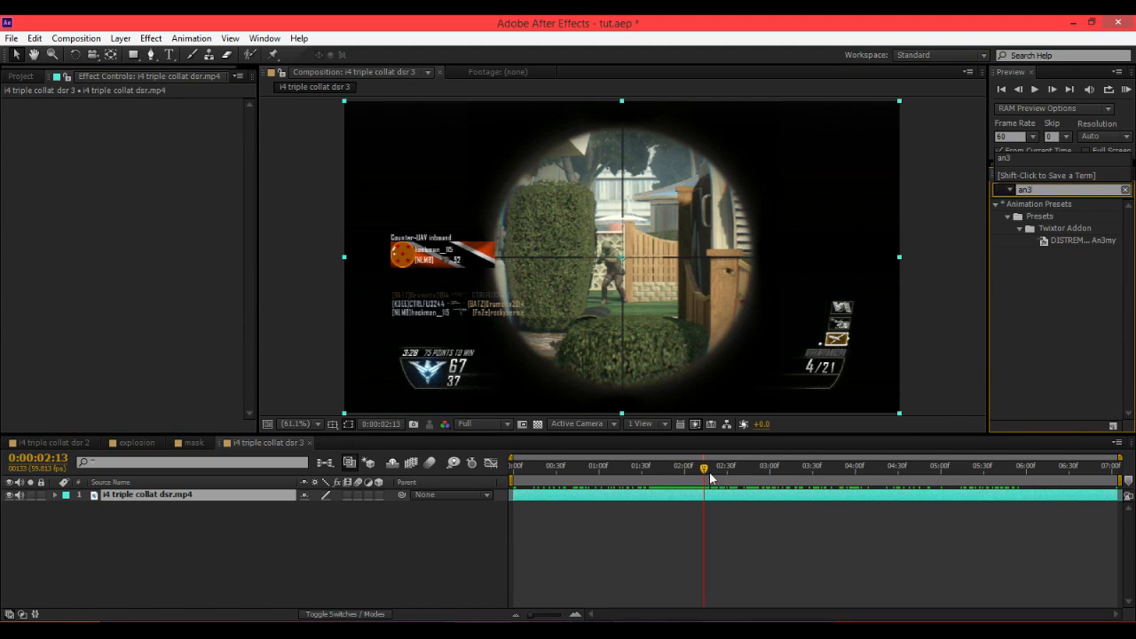
pyautogui.moveTo(710, 477); pyautogui.dragTo(753, 480)
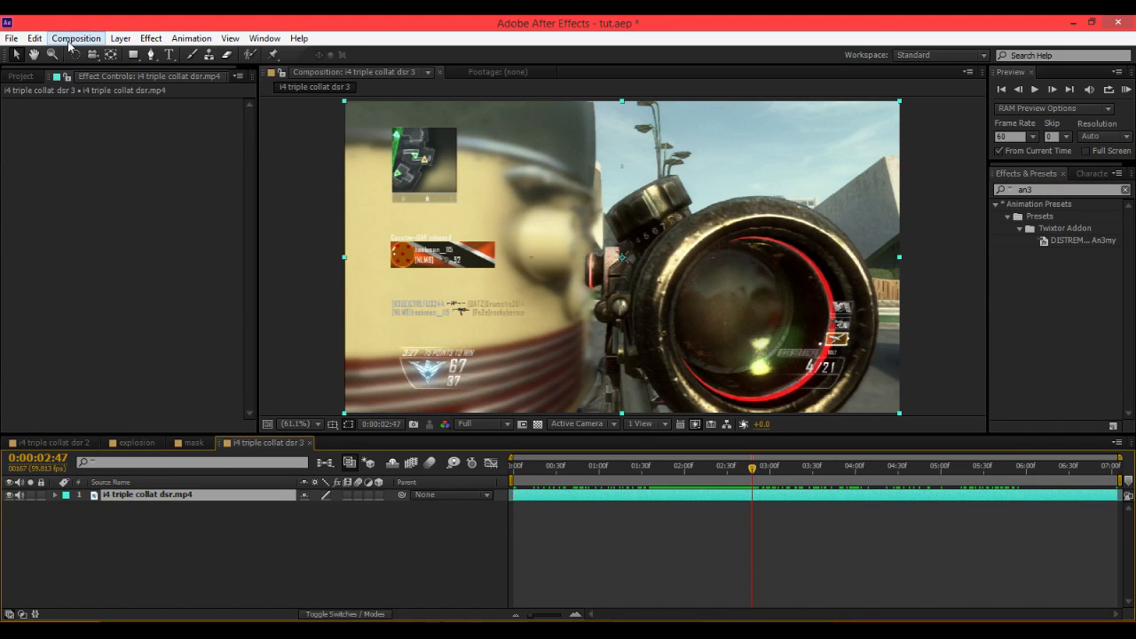
pyautogui.doubleClick(1089, 245)
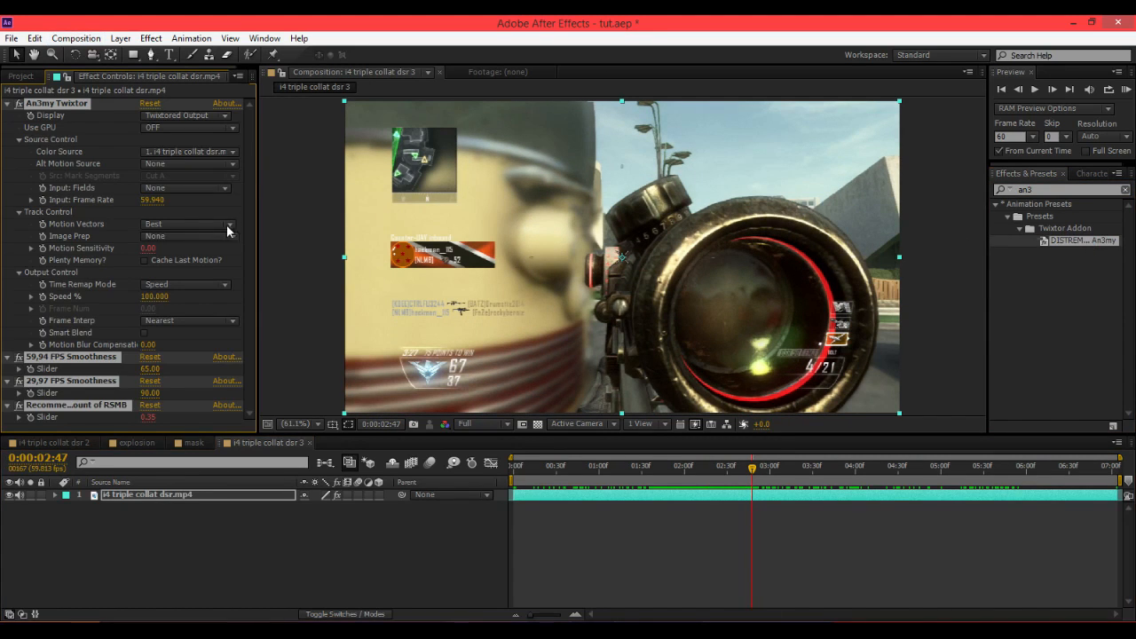
# Step forward a few frames and set the Twixtor Speed % to 15.
pyautogui.click(128, 296)
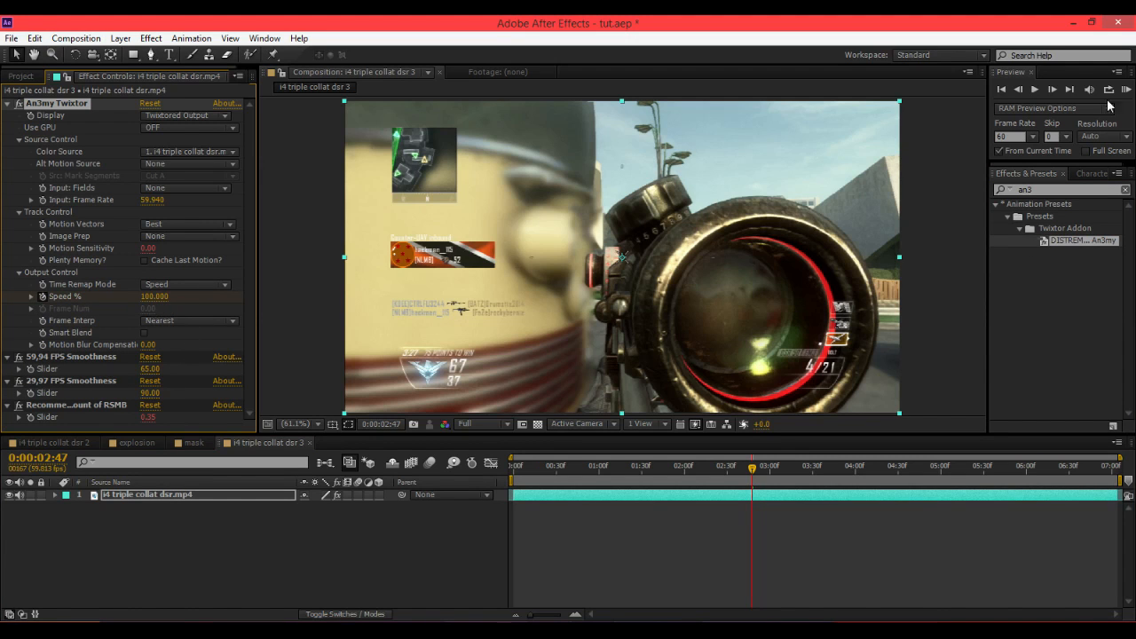
pyautogui.click(1056, 90)
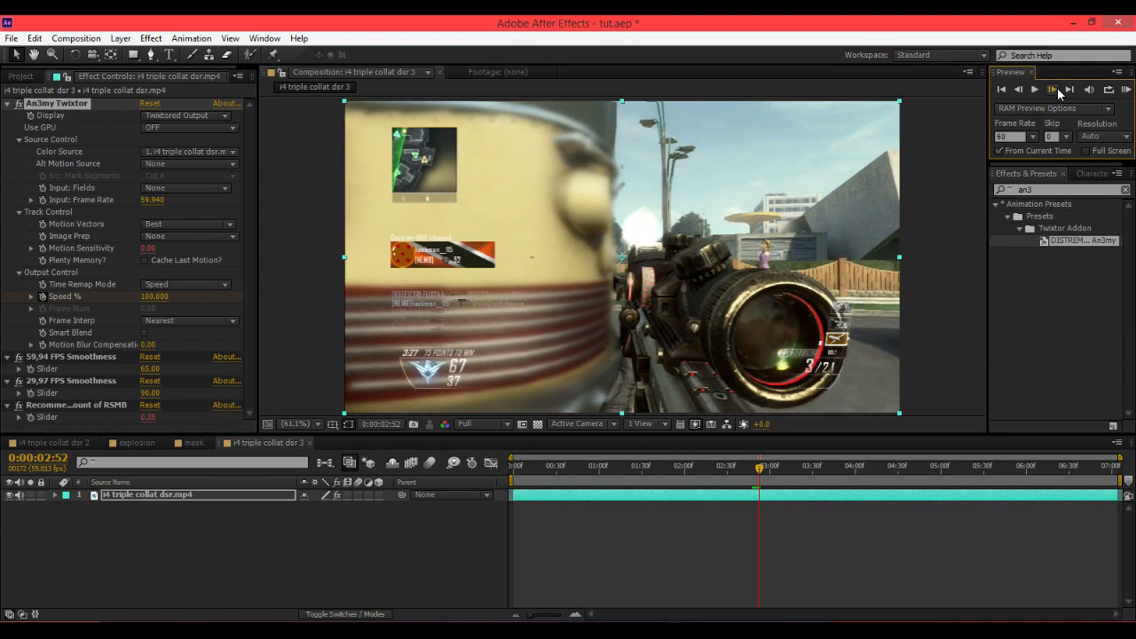
pyautogui.click(1056, 91)
pyautogui.click(153, 297)
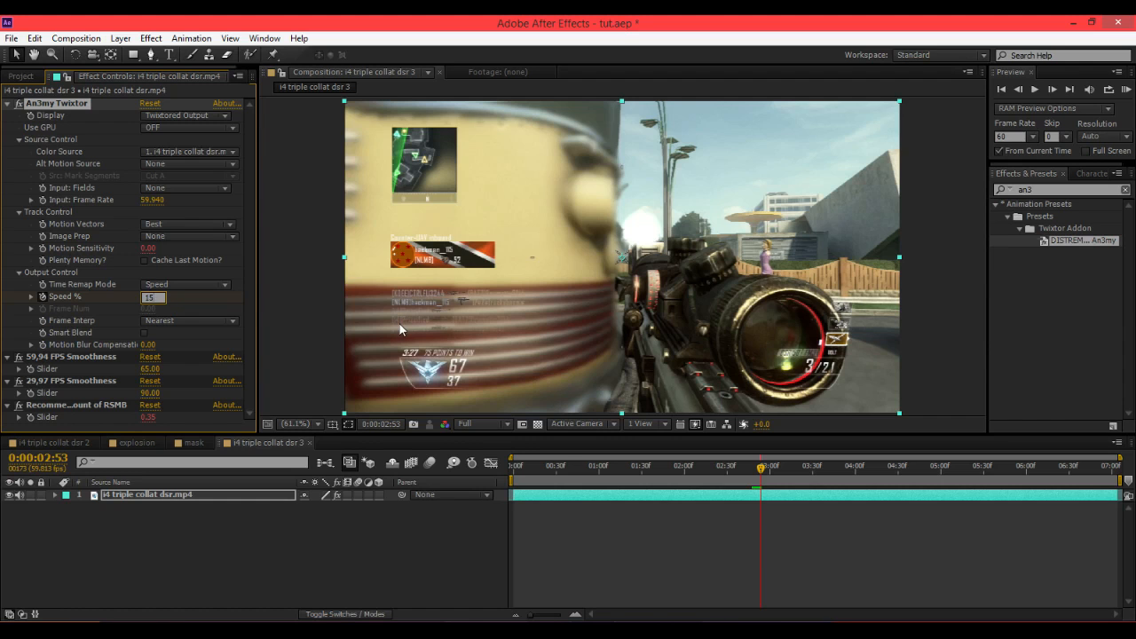
pyautogui.write('15')
pyautogui.press('Return')
# Return to about 0:00:02:47 and reveal the layer's keyframed properties.
pyautogui.click(754, 469)
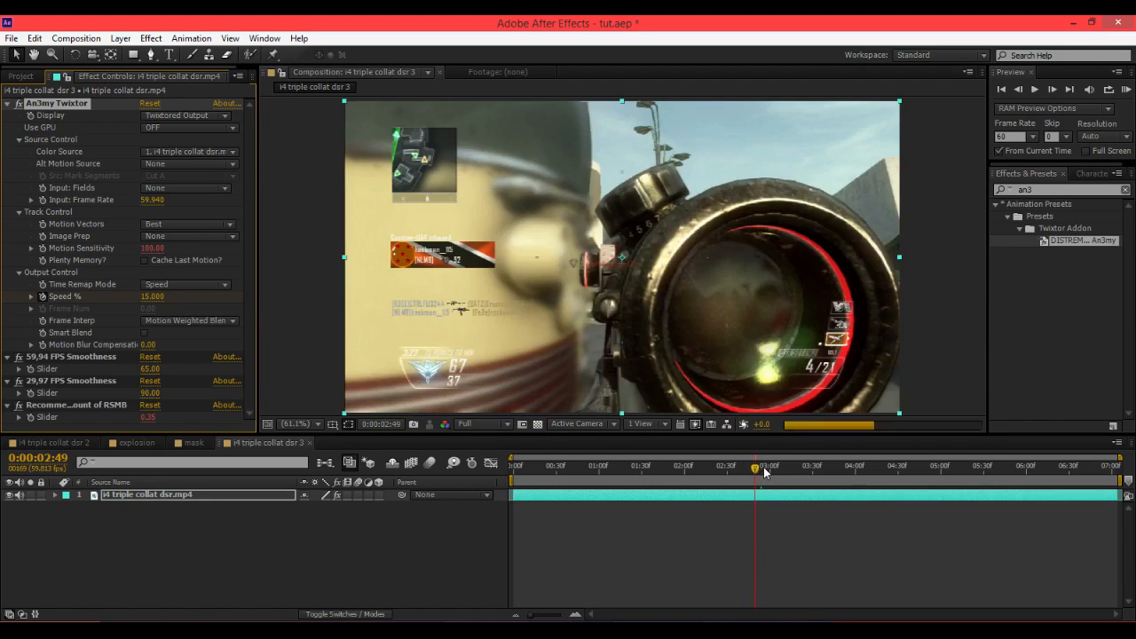
pyautogui.moveTo(764, 472)
pyautogui.mouseDown()
pyautogui.moveTo(1103, 488)
pyautogui.moveTo(752, 480)
pyautogui.mouseUp()
pyautogui.press('u')
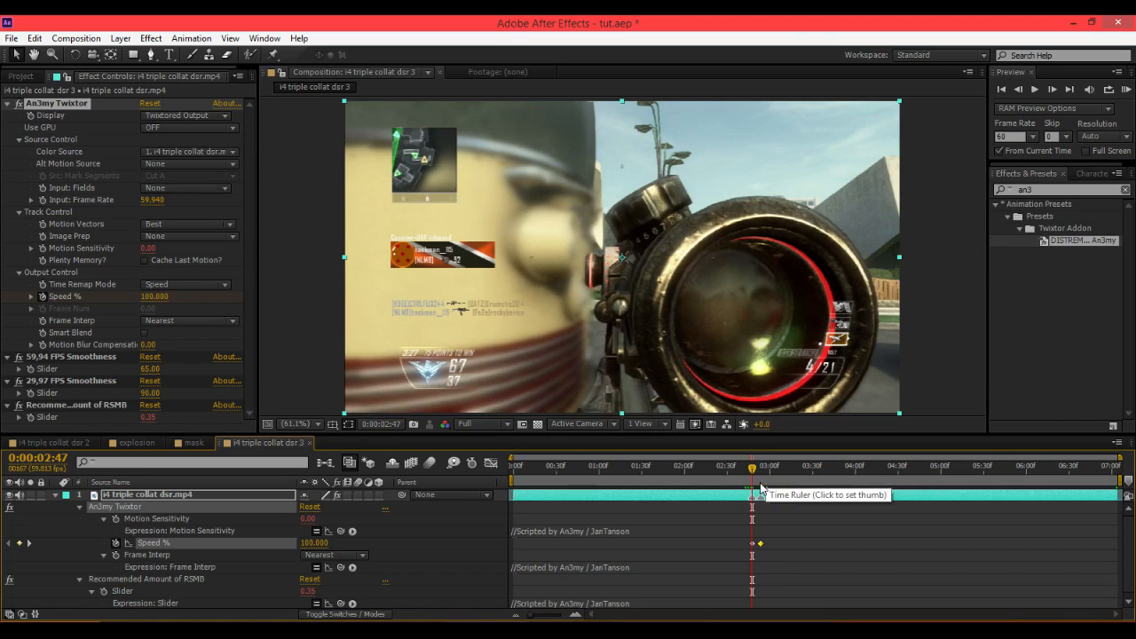
pyautogui.press('u')
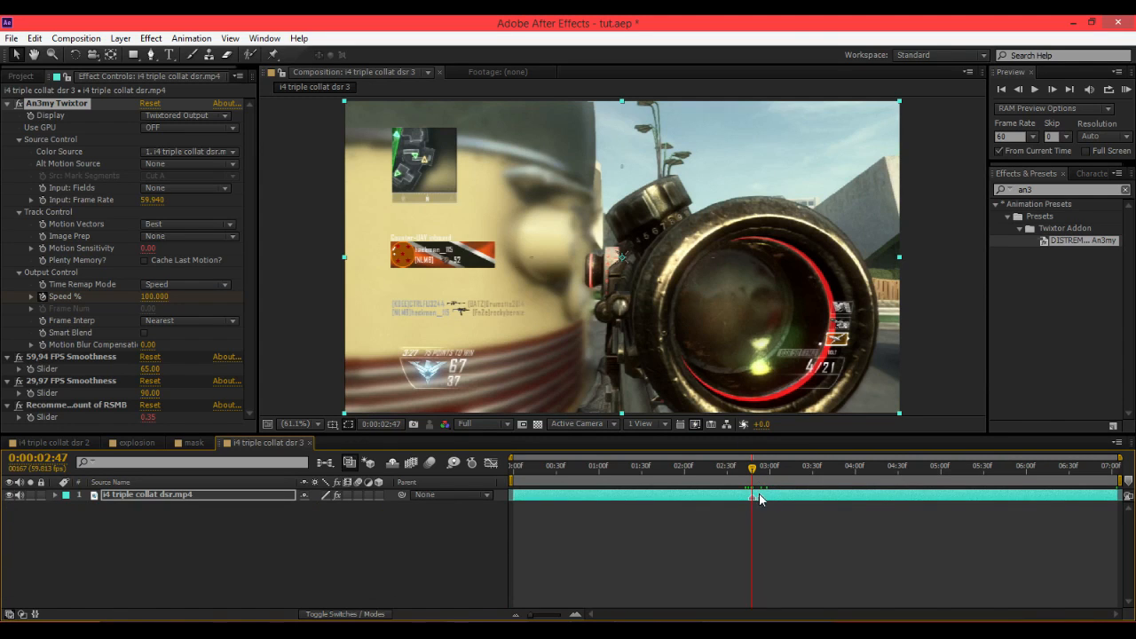
# Duplicate the footage layer.
pyautogui.hotkey('ctrl', 'd')
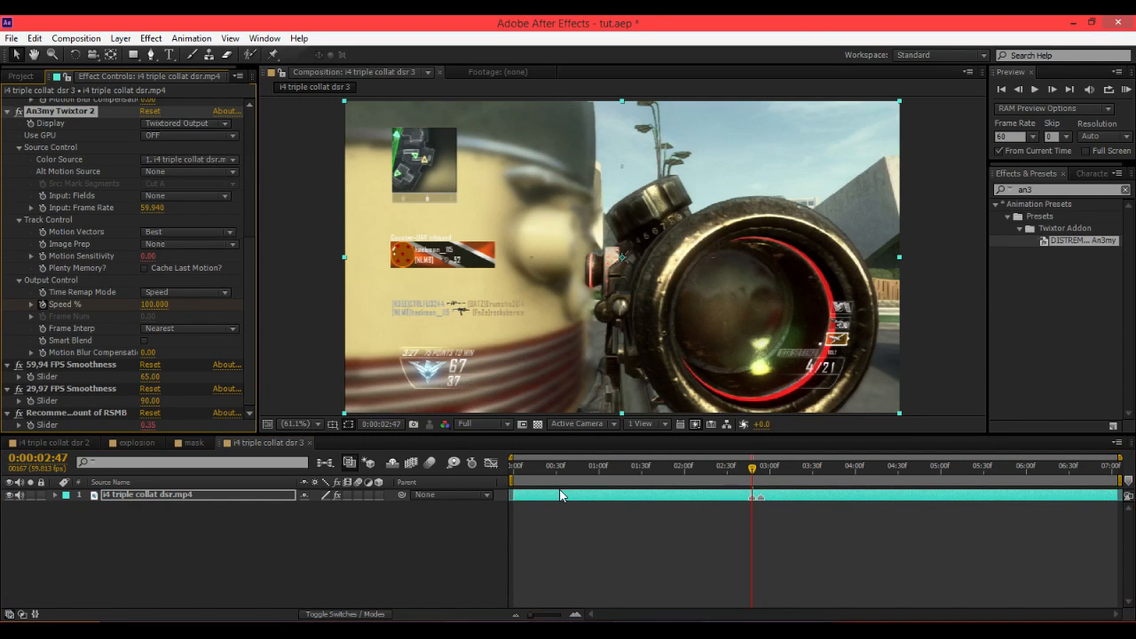
pyautogui.press('Delete')
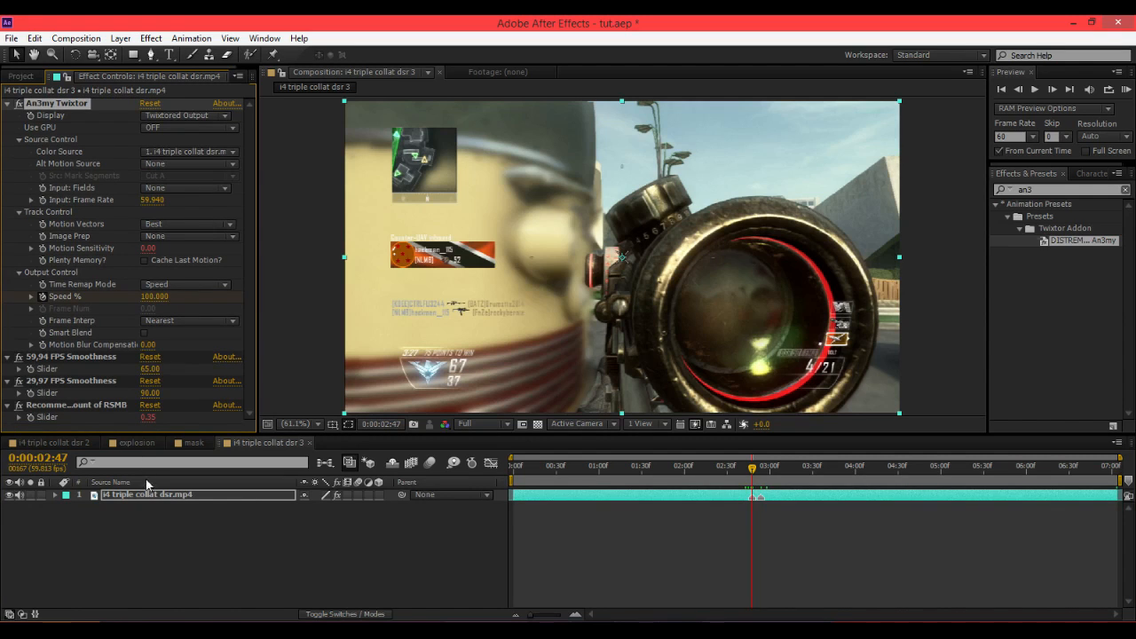
pyautogui.click(180, 497)
pyautogui.hotkey('ctrl', 'd')
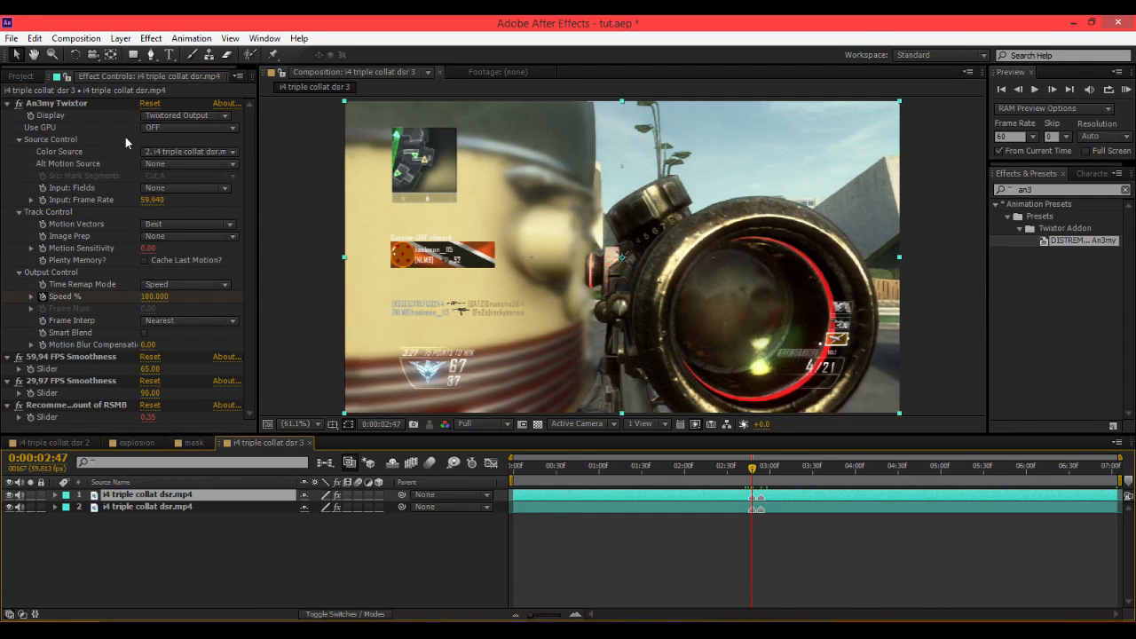
# Remove all effects from the top duplicate layer and dismiss the expression warning.
pyautogui.click(72, 101)
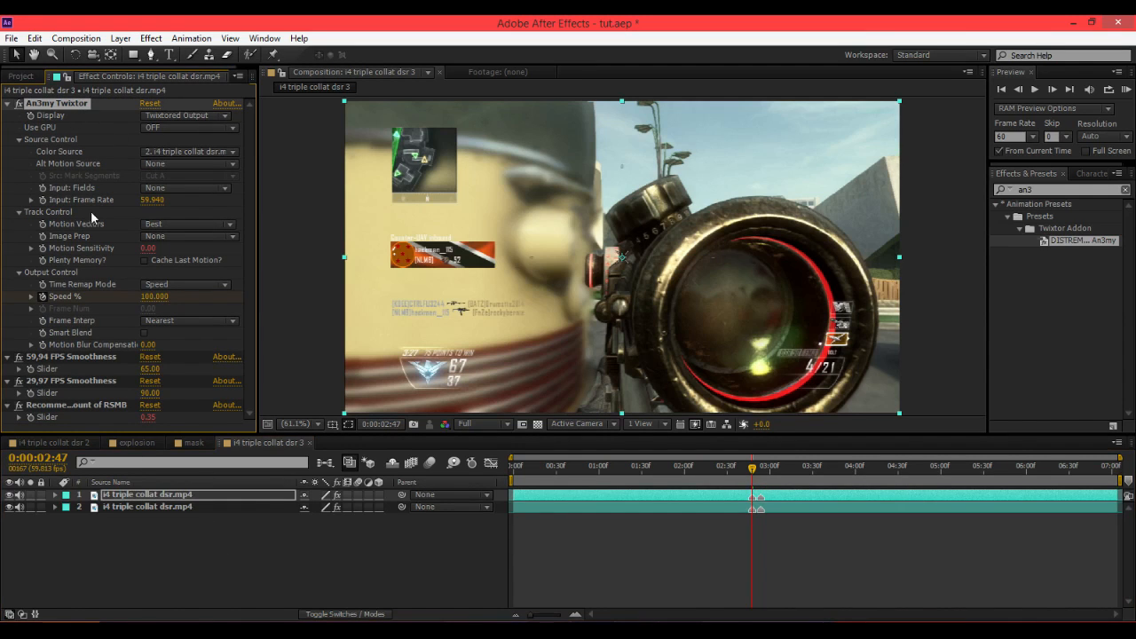
pyautogui.keyDown('shift'); pyautogui.click(87, 407); pyautogui.keyUp('shift')
pyautogui.press('Delete')
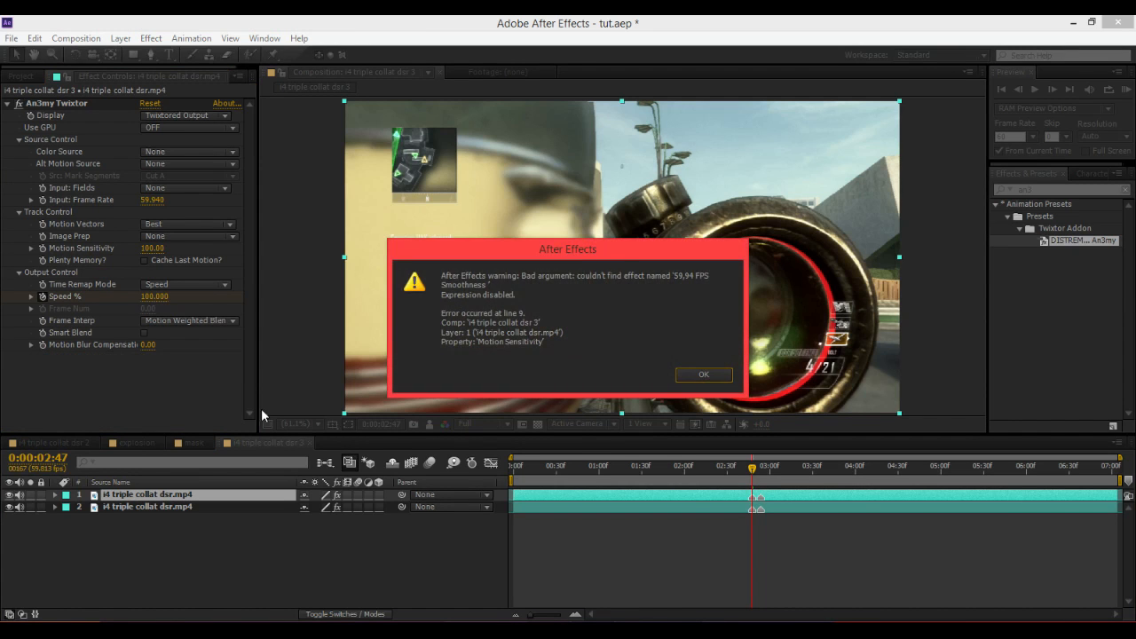
pyautogui.press('Return')
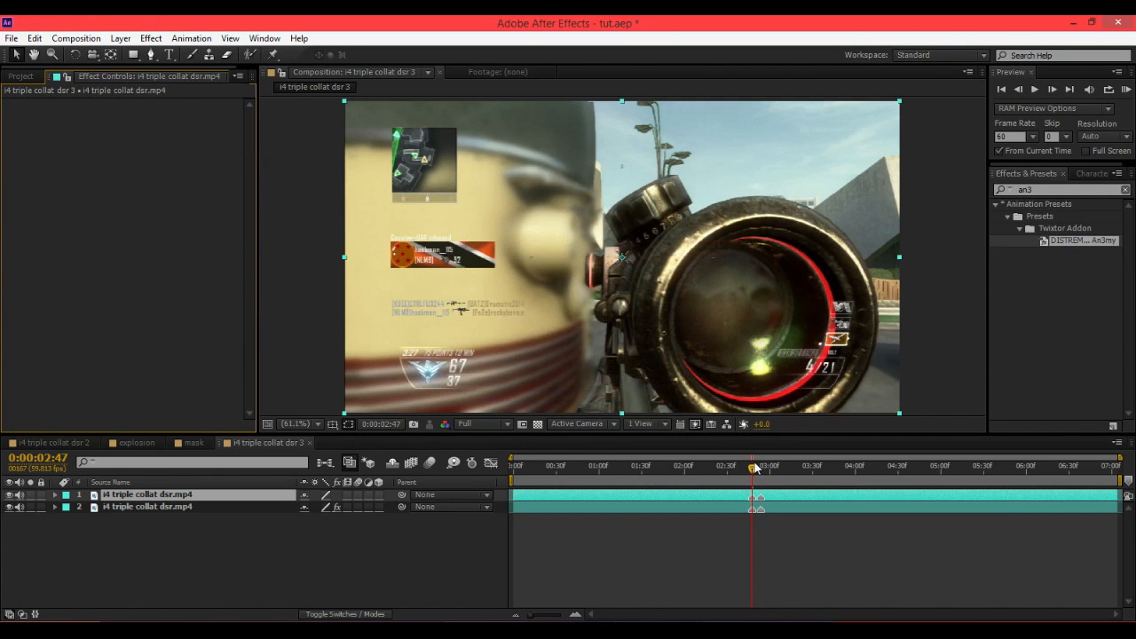
# Scrub the timeline around the speed change to preview it.
pyautogui.moveTo(754, 468); pyautogui.dragTo(791, 480)
pyautogui.moveTo(957, 467); pyautogui.dragTo(743, 479)
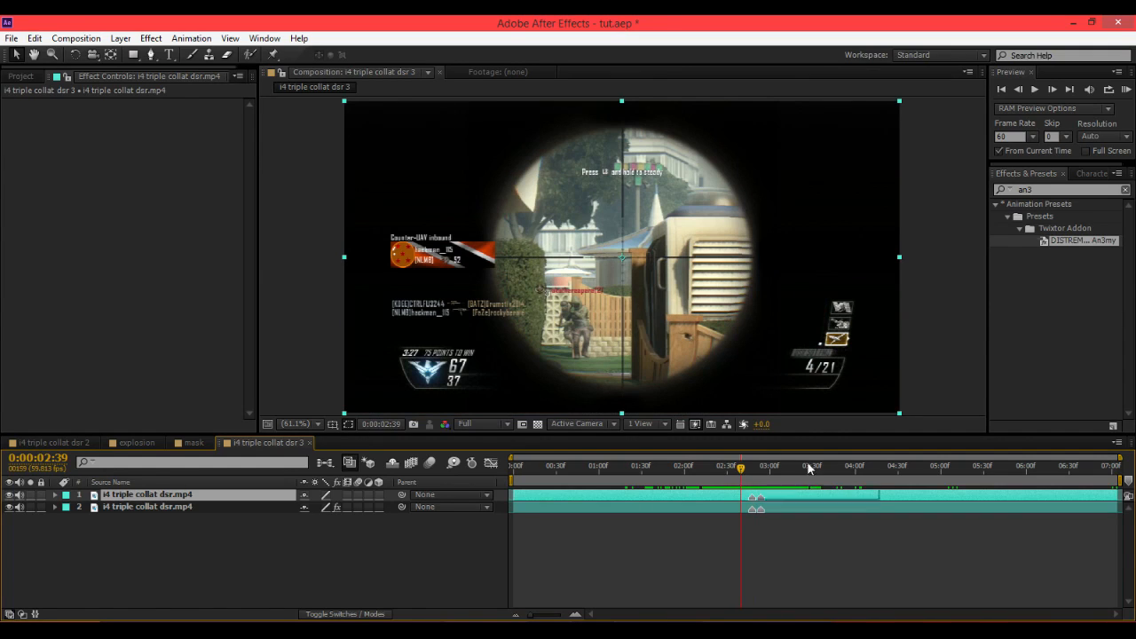
pyautogui.click(754, 467)
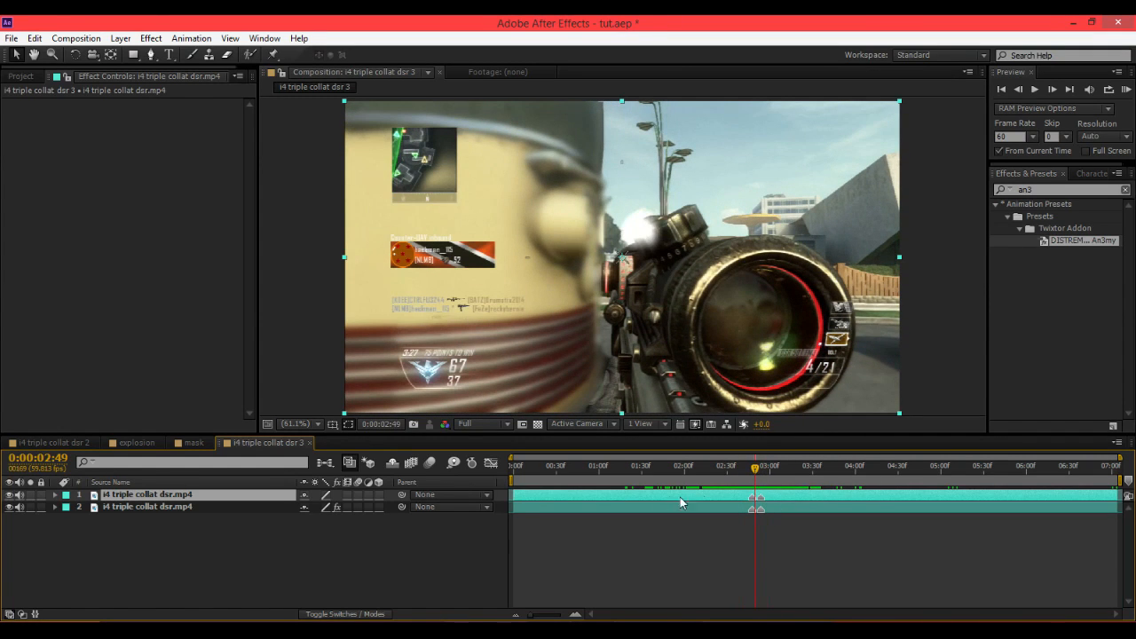
pyautogui.moveTo(754, 474)
pyautogui.mouseDown()
pyautogui.moveTo(735, 475)
pyautogui.moveTo(761, 473)
pyautogui.mouseUp()
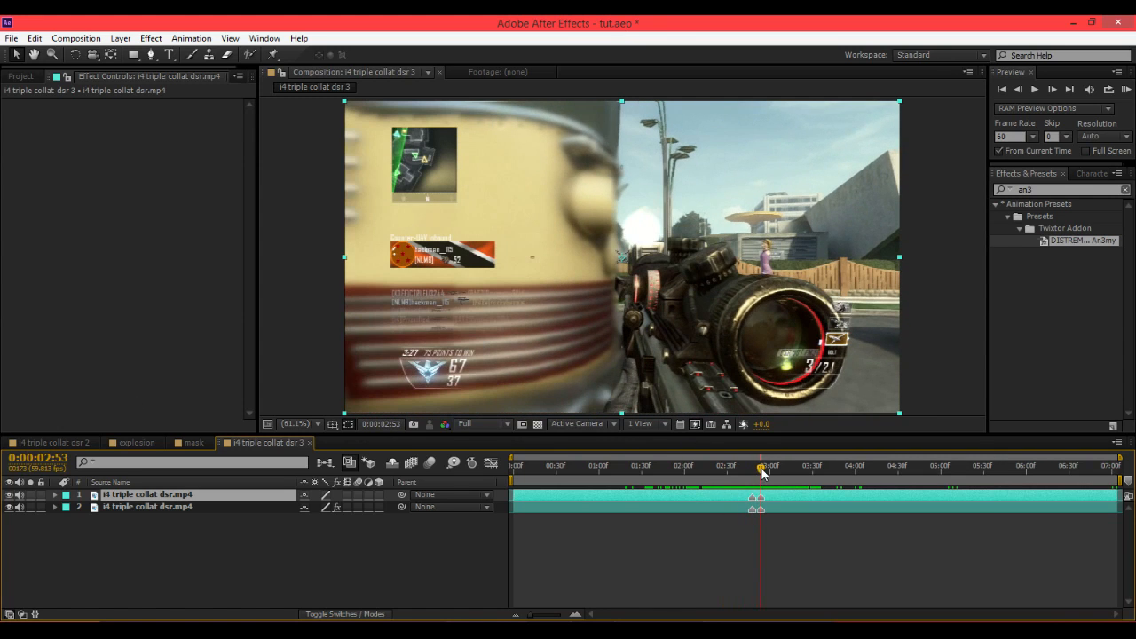
# Trim the top duplicate layer to start at the current frame, 0:00:02:53, and toggle its visibility to compare it with the original.
pyautogui.hotkey('alt', '[')
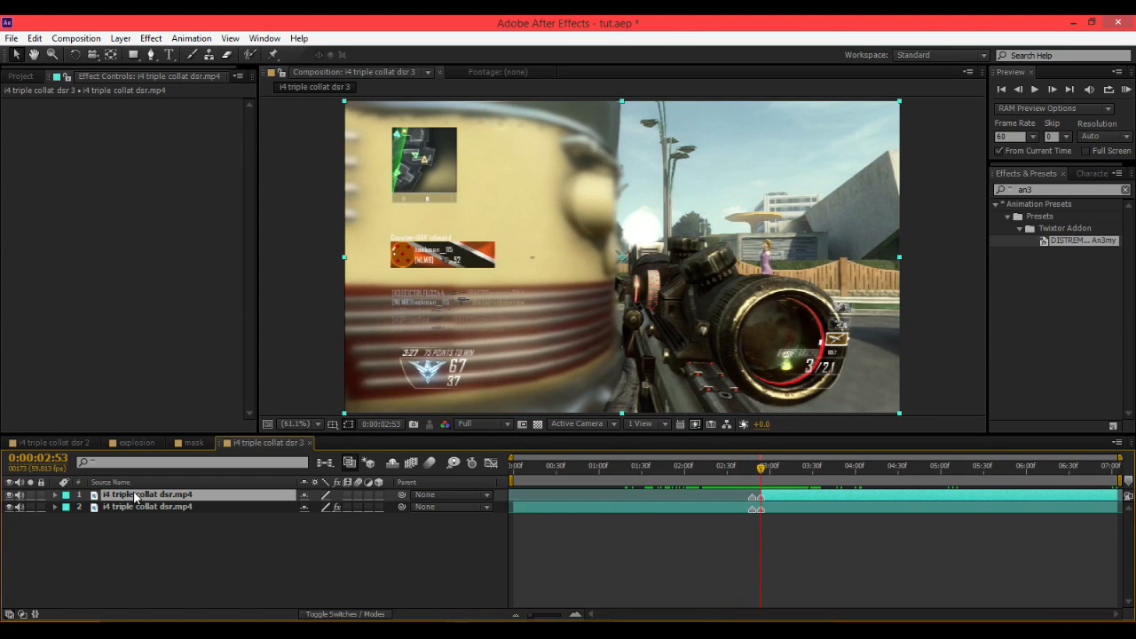
pyautogui.click(11, 495)
pyautogui.click(10, 495)
pyautogui.click(10, 496)
pyautogui.click(10, 496)
pyautogui.click(119, 506)
pyautogui.click(126, 496)
pyautogui.click(115, 507)
pyautogui.click(115, 494)
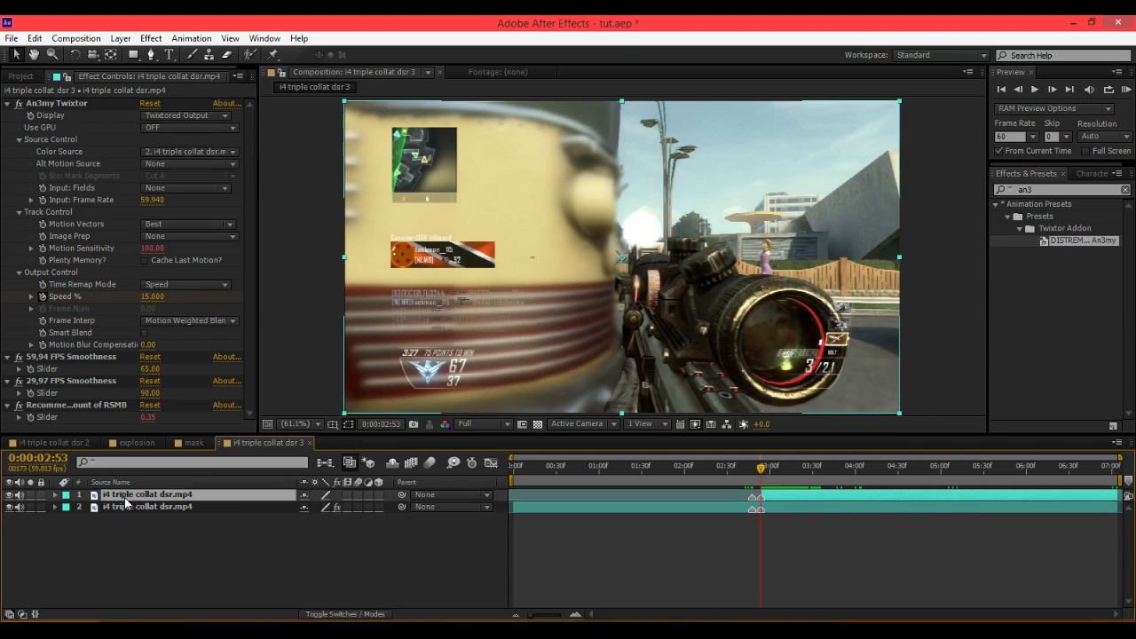
pyautogui.click(10, 494)
pyautogui.click(10, 494)
pyautogui.click(10, 494)
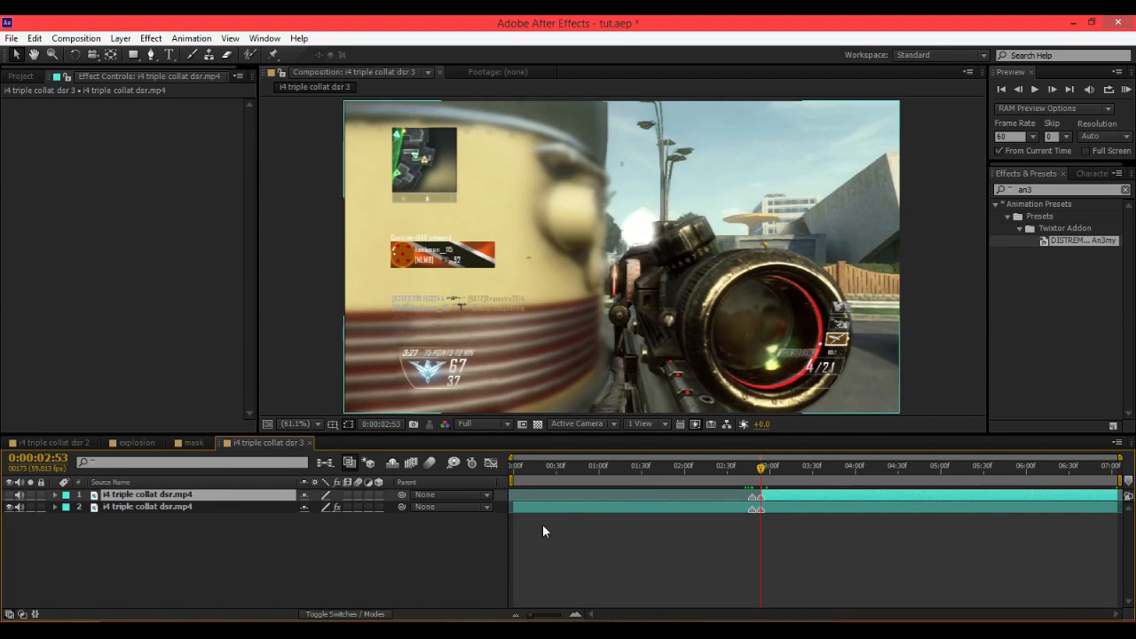
# Try extending the top layer's start a few frames earlier while toggling its visibility to compare.
pyautogui.click(577, 614)
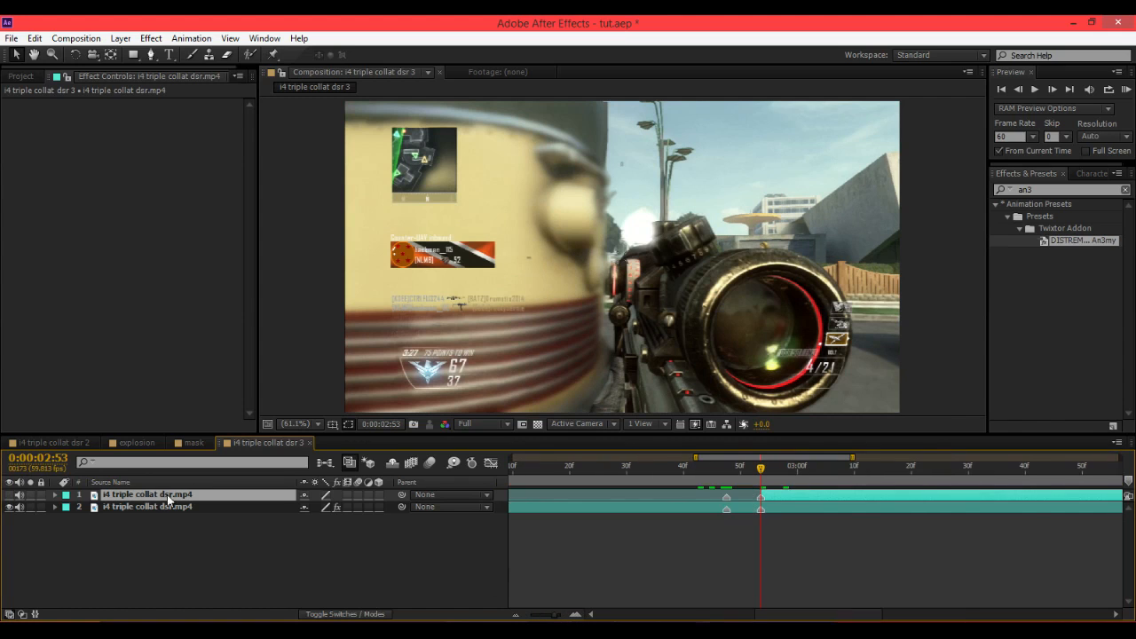
pyautogui.click(9, 494)
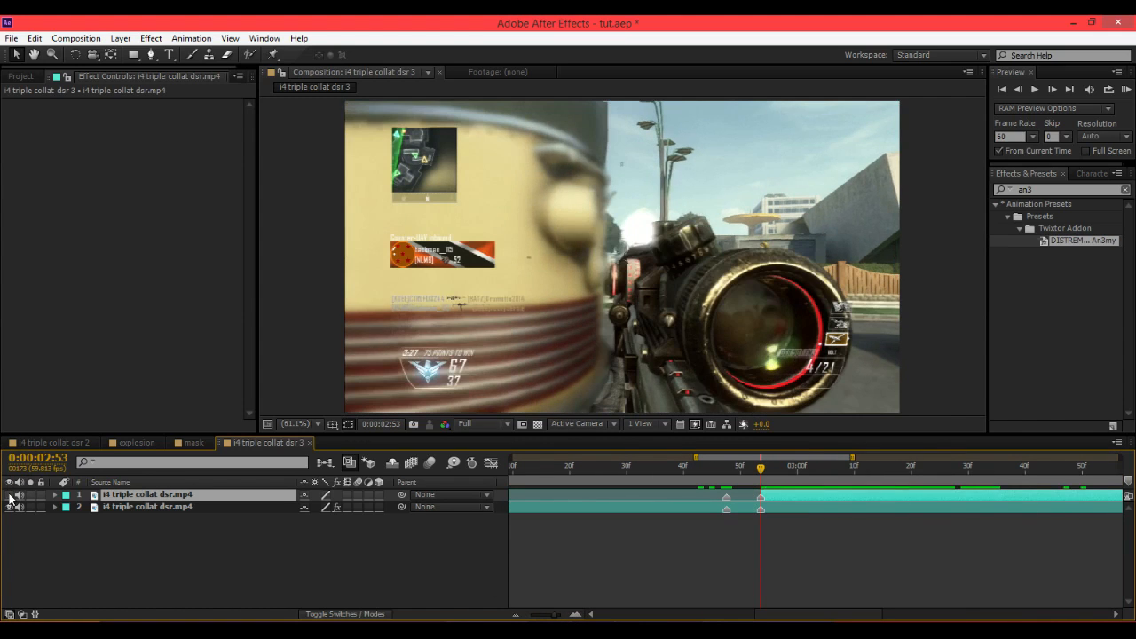
pyautogui.moveTo(770, 497); pyautogui.dragTo(759, 497)
pyautogui.click(10, 495)
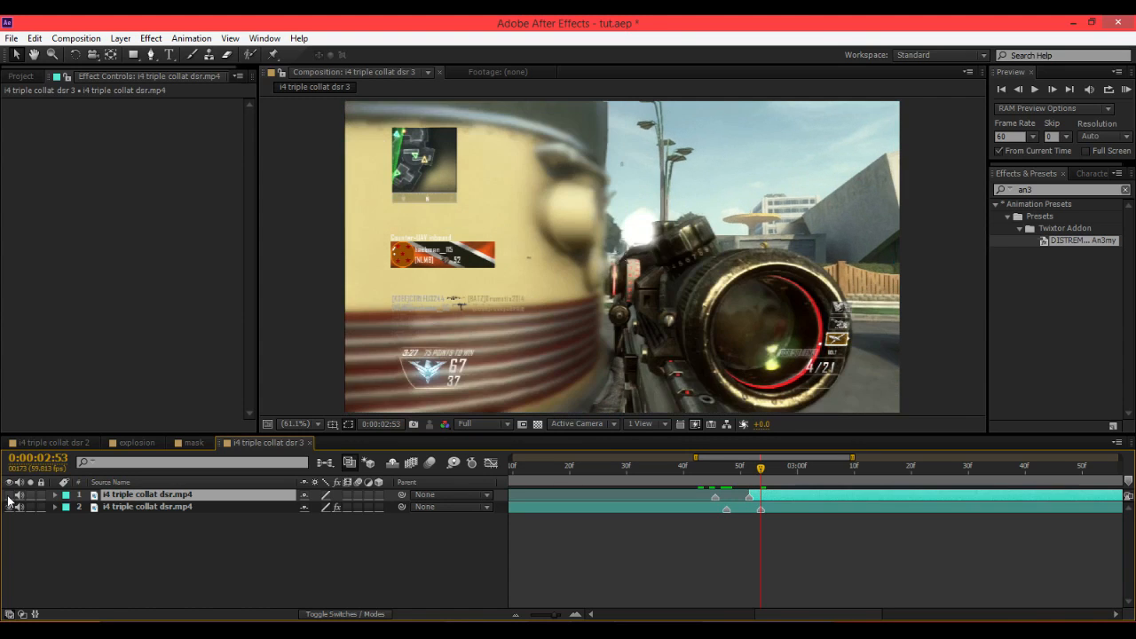
pyautogui.click(10, 495)
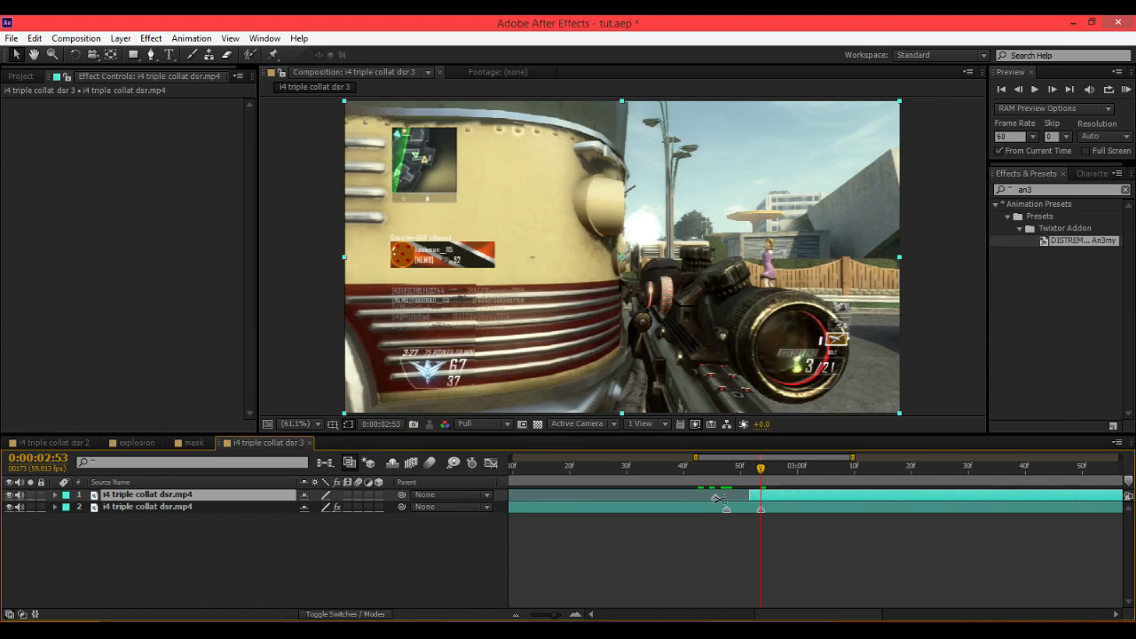
pyautogui.moveTo(751, 495)
pyautogui.mouseDown()
pyautogui.moveTo(685, 498)
pyautogui.moveTo(740, 500)
pyautogui.mouseUp()
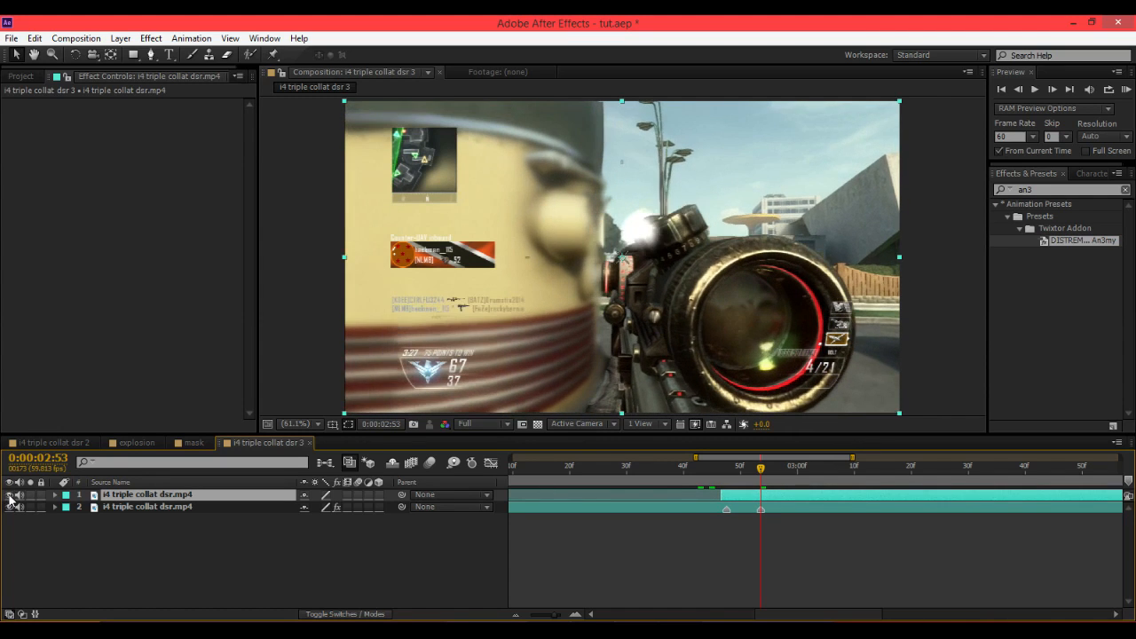
pyautogui.moveTo(726, 494); pyautogui.dragTo(720, 499)
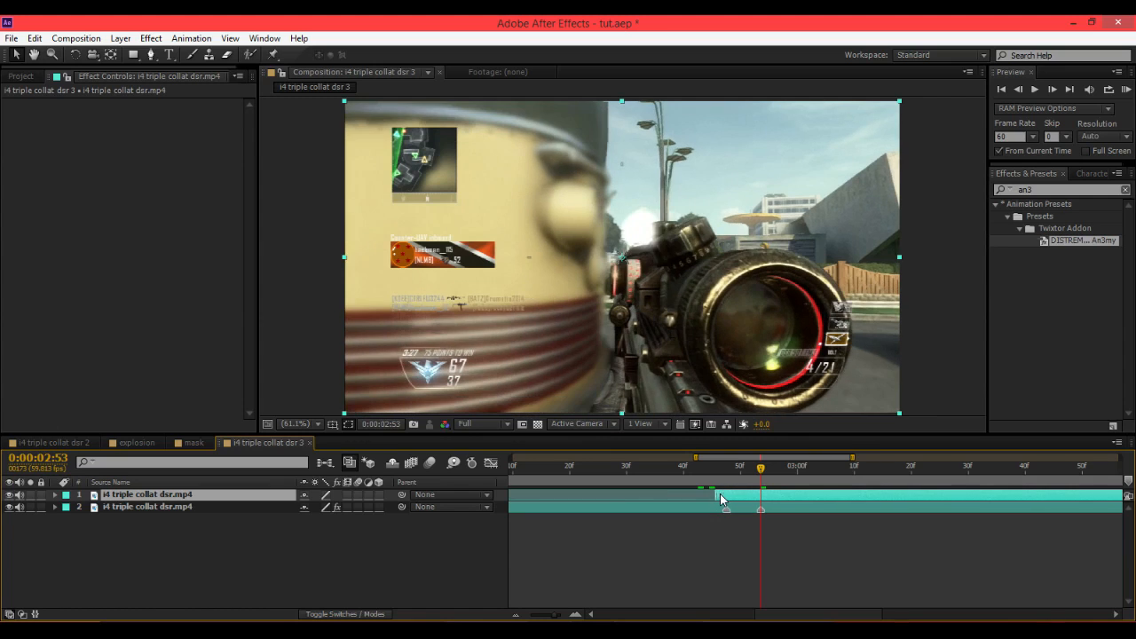
pyautogui.click(10, 496)
# Trim the top layer's start back to the current frame at 0:00:02:53.
pyautogui.hotkey('alt', '[')
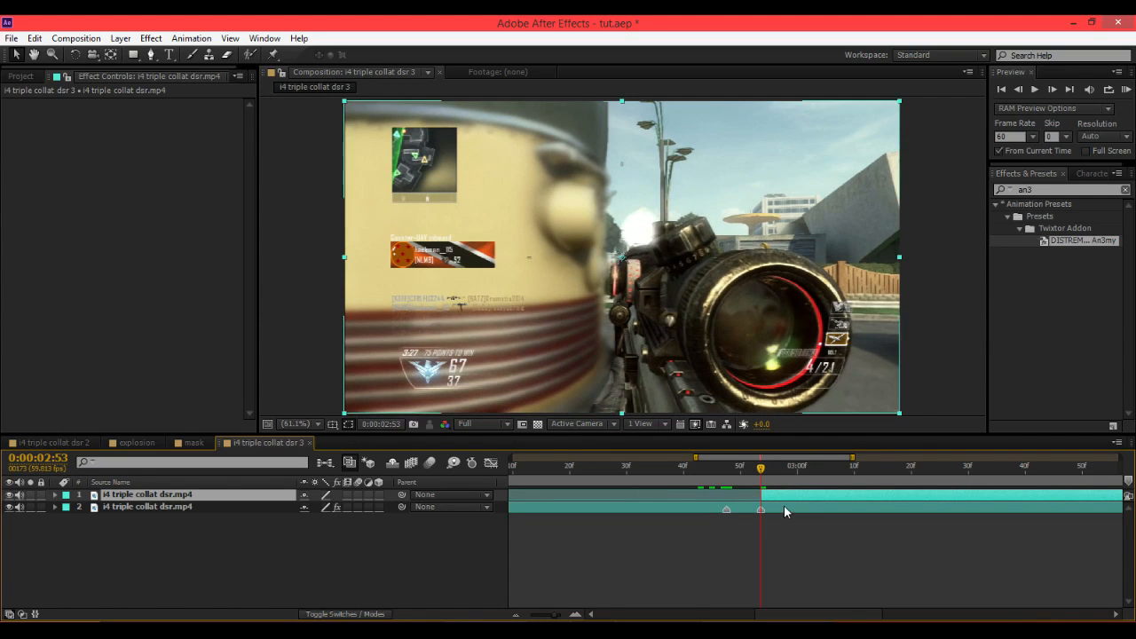
pyautogui.hscroll(-2, 701, 529)
pyautogui.moveTo(556, 617); pyautogui.dragTo(550, 617)
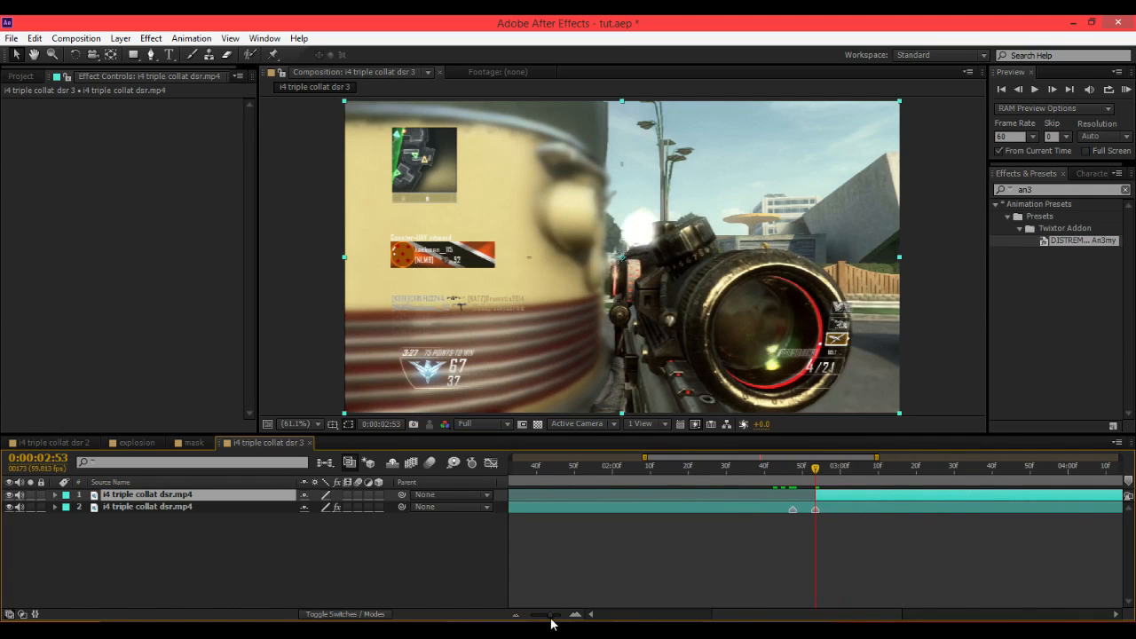
# Enable Time Remapping on the top duplicate layer.
pyautogui.rightClick(842, 503)
pyautogui.rightClick(816, 504)
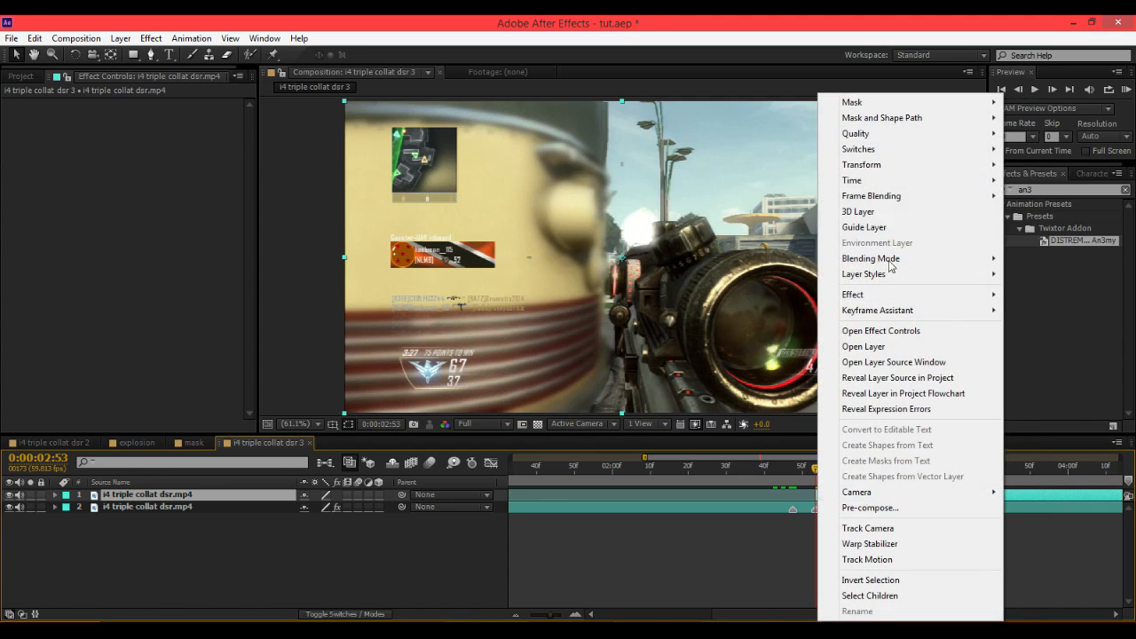
pyautogui.moveTo(873, 182)
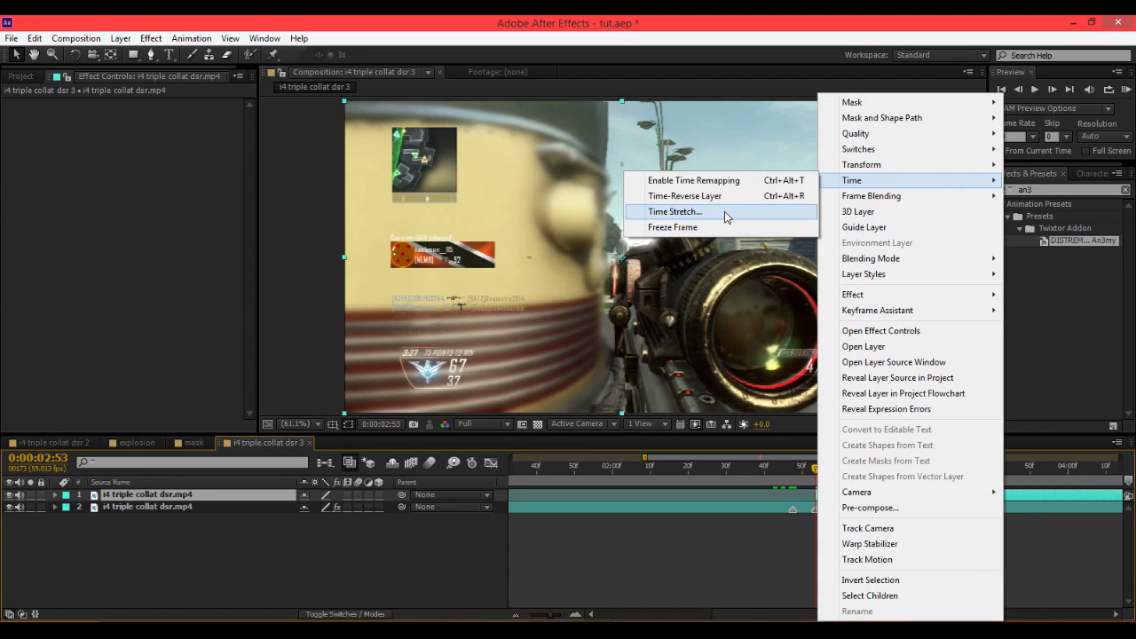
pyautogui.click(694, 180)
# Pre-compose the time-remapped top layer, moving all attributes, into a new composition named explosion.
pyautogui.click(868, 481)
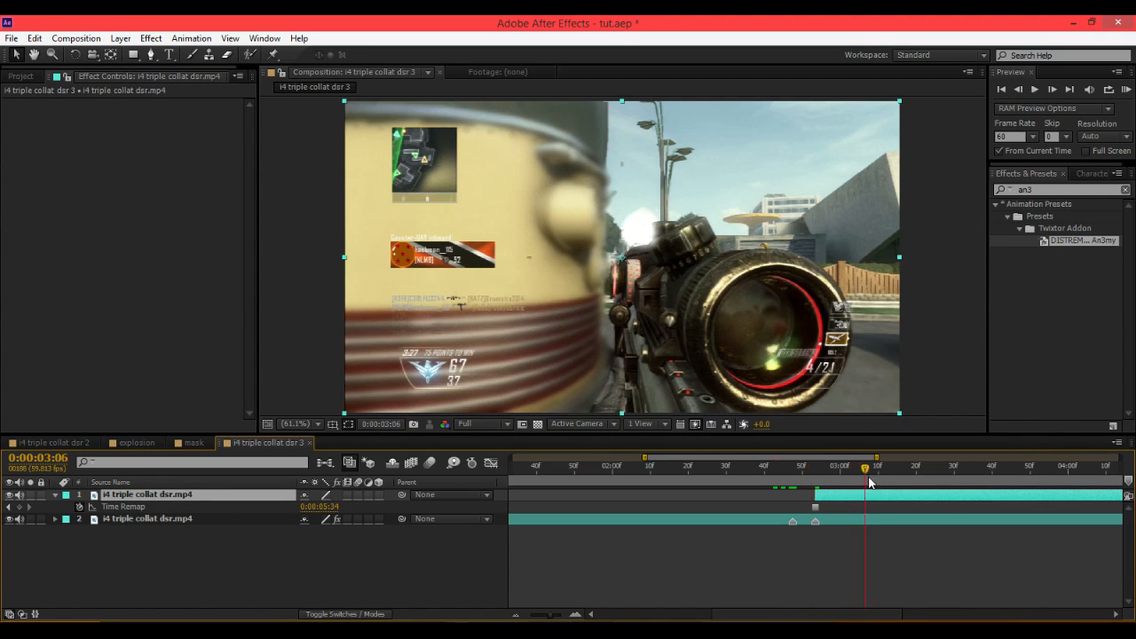
pyautogui.moveTo(870, 483); pyautogui.dragTo(612, 491)
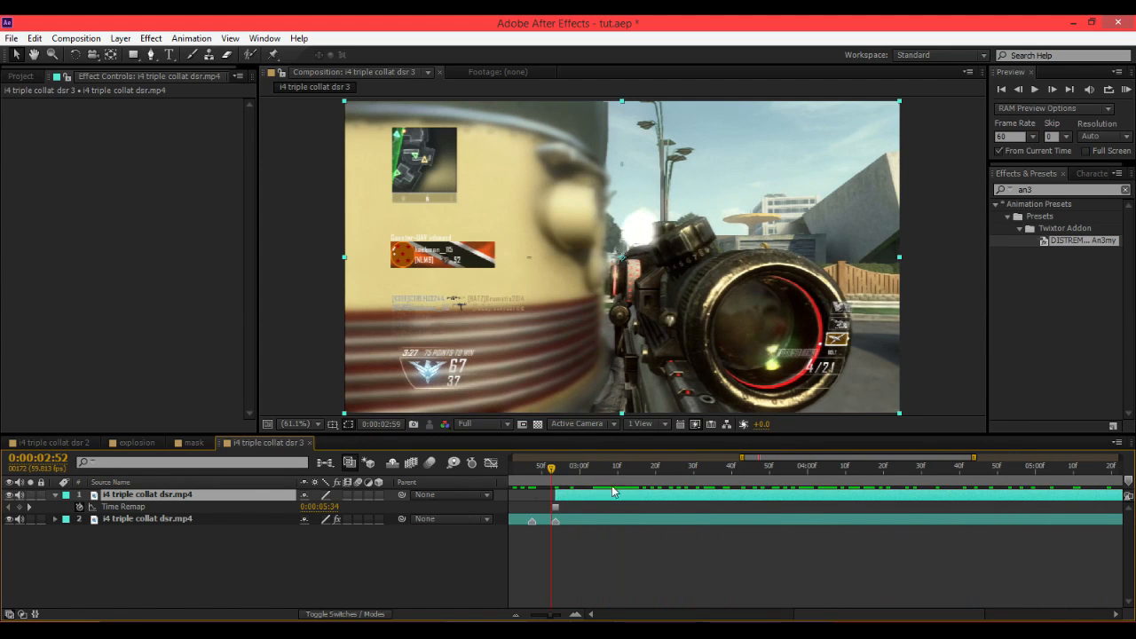
pyautogui.moveTo(552, 614); pyautogui.dragTo(545, 619)
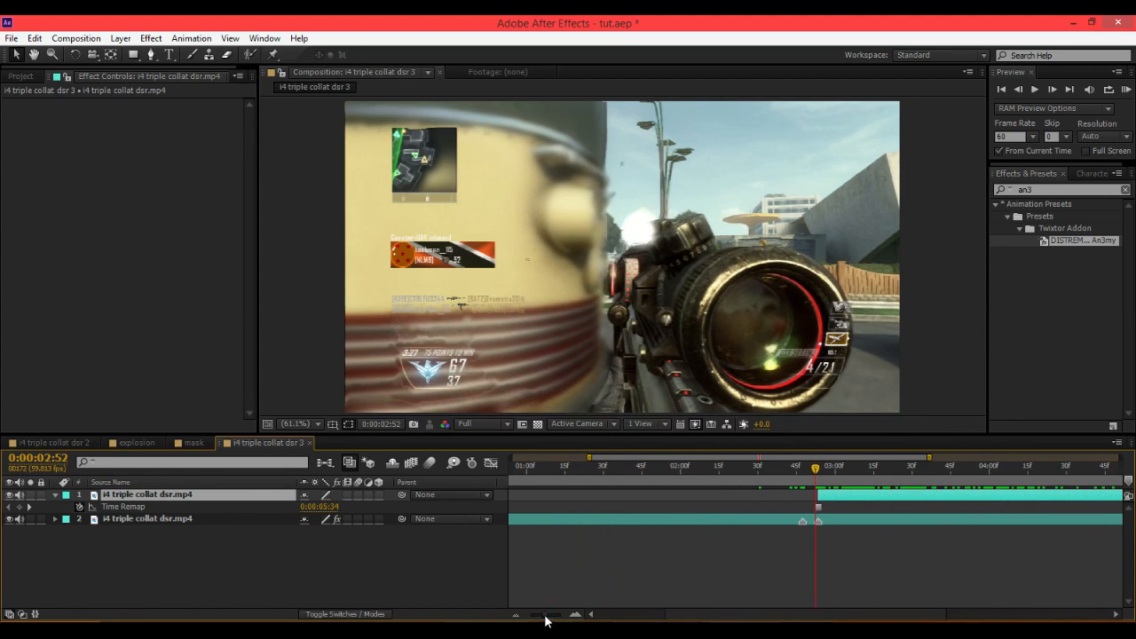
pyautogui.rightClick(829, 496)
pyautogui.click(852, 507)
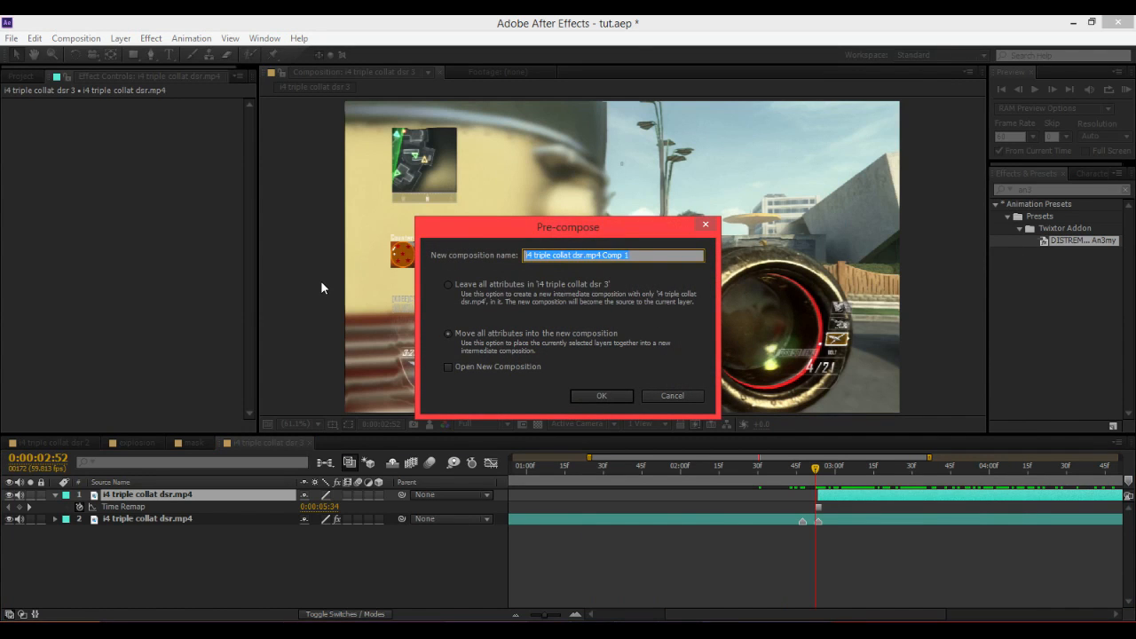
pyautogui.write('explosion')
pyautogui.press('Return')
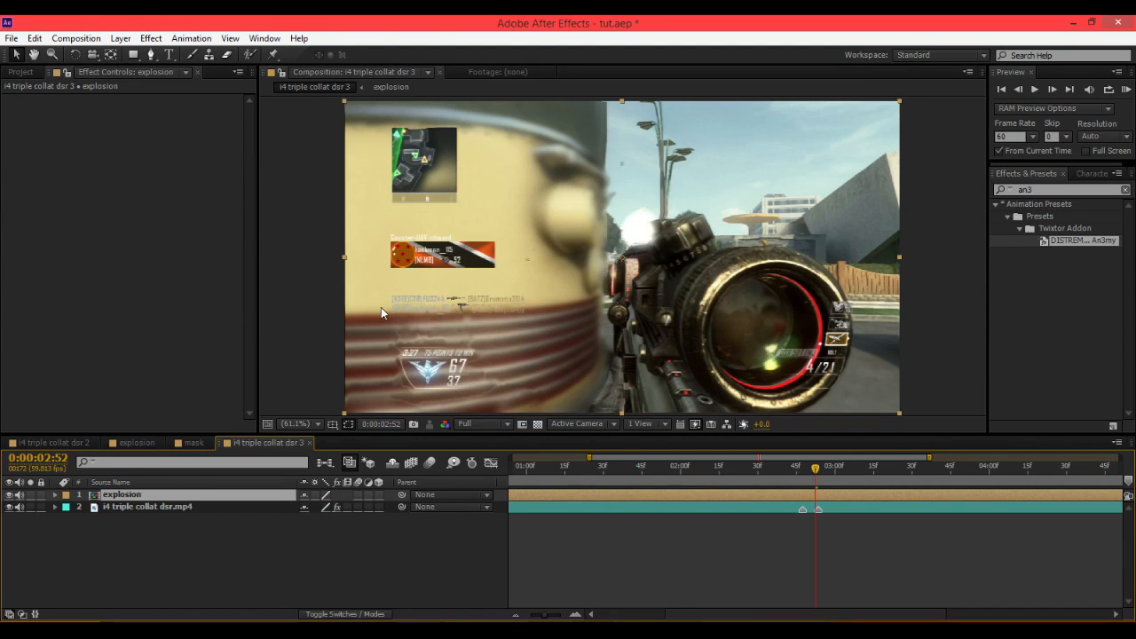
# Open the explosion composition and move its layer to start at the composition's beginning.
pyautogui.doubleClick(626, 495)
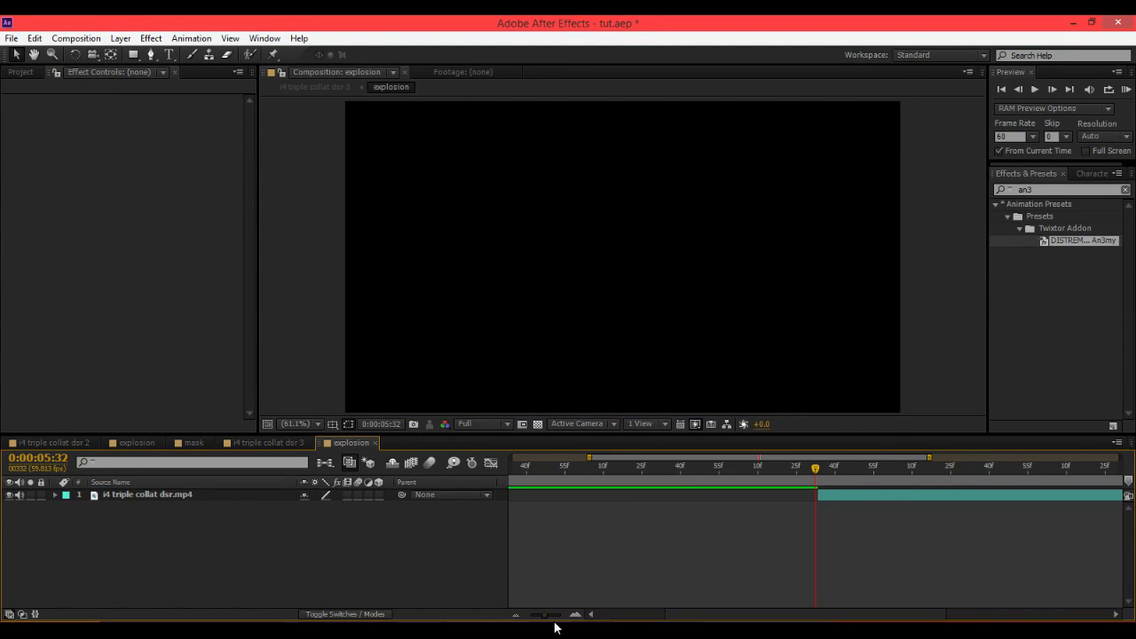
pyautogui.moveTo(809, 483); pyautogui.dragTo(417, 505)
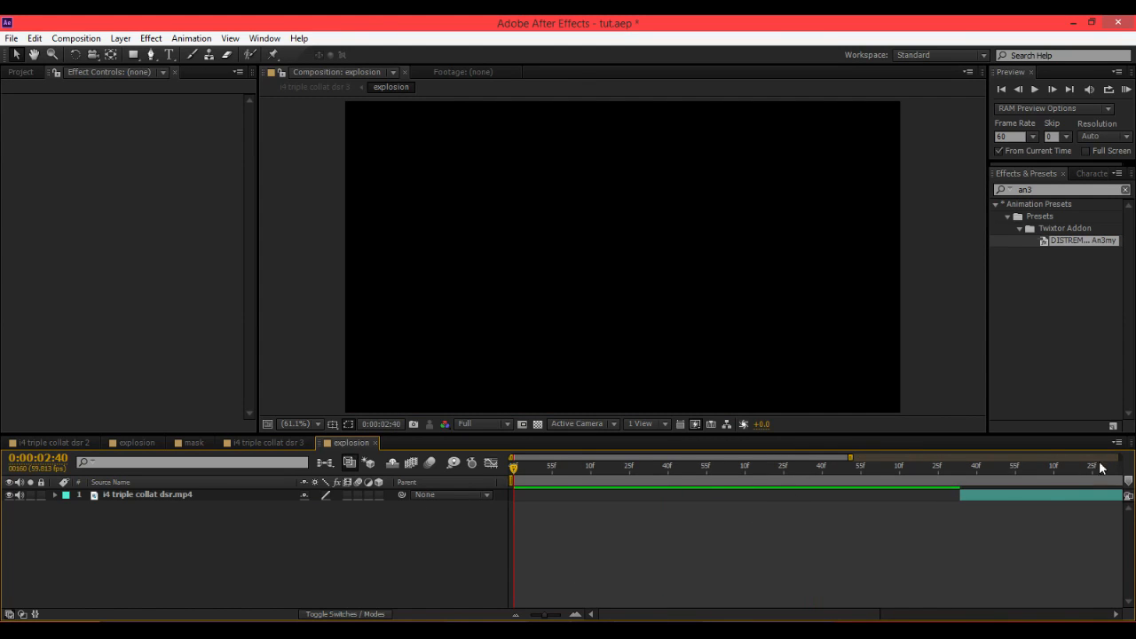
pyautogui.click(1025, 500)
pyautogui.press('[')
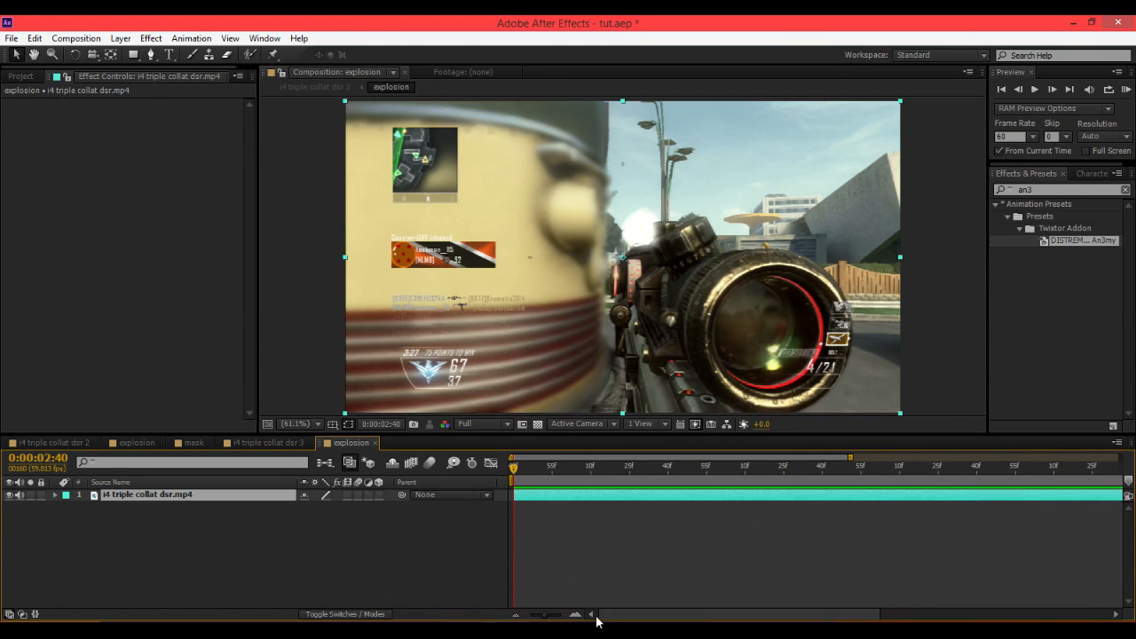
# Extend the layer's end to the composition's end at 0:00:09:43.
pyautogui.moveTo(545, 615); pyautogui.dragTo(501, 622)
pyautogui.moveTo(1108, 469); pyautogui.dragTo(1118, 474)
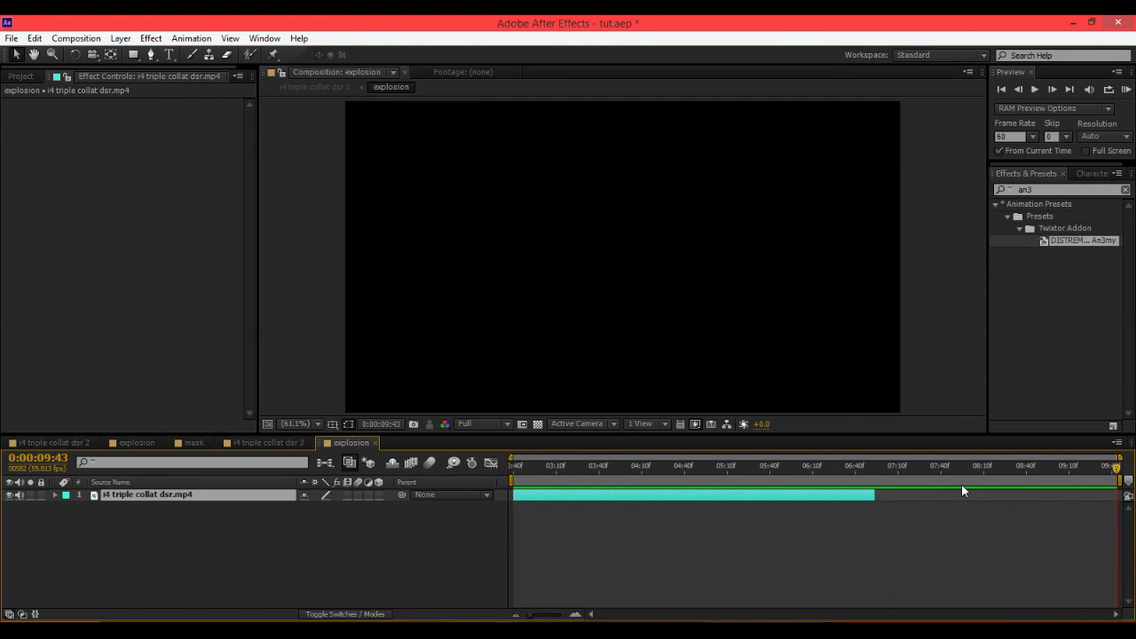
pyautogui.hotkey('alt', ']')
# At 0:00:05:27, start a Pen-tool mask tracing the right and top edges of the sniper scope.
pyautogui.moveTo(895, 477); pyautogui.dragTo(472, 482)
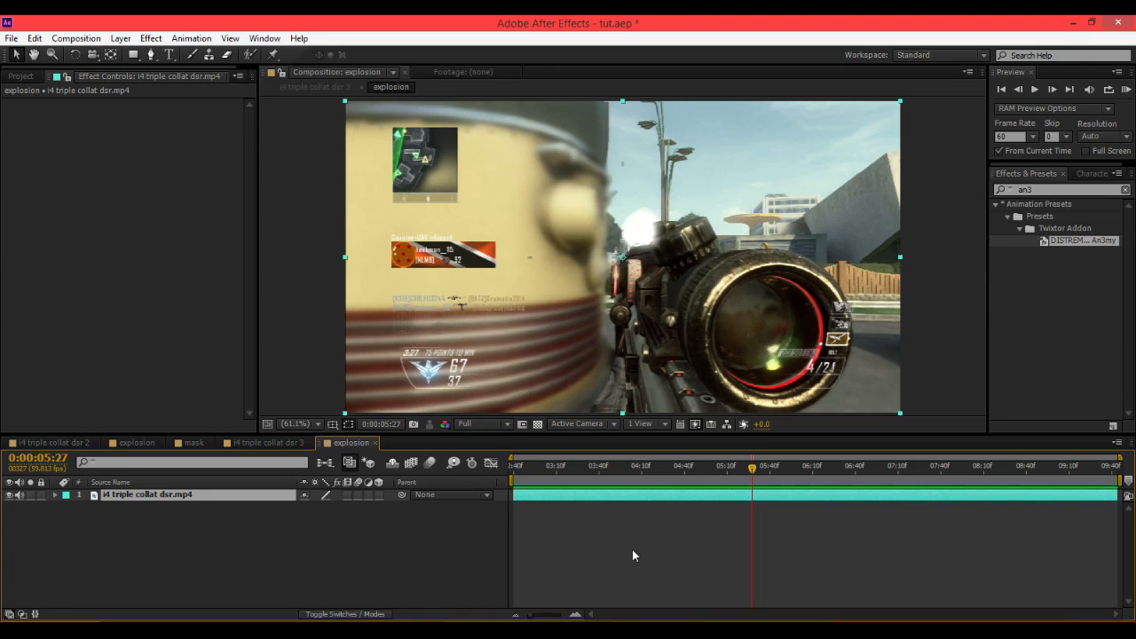
pyautogui.rightClick(188, 496)
pyautogui.click(173, 495)
pyautogui.click(152, 55)
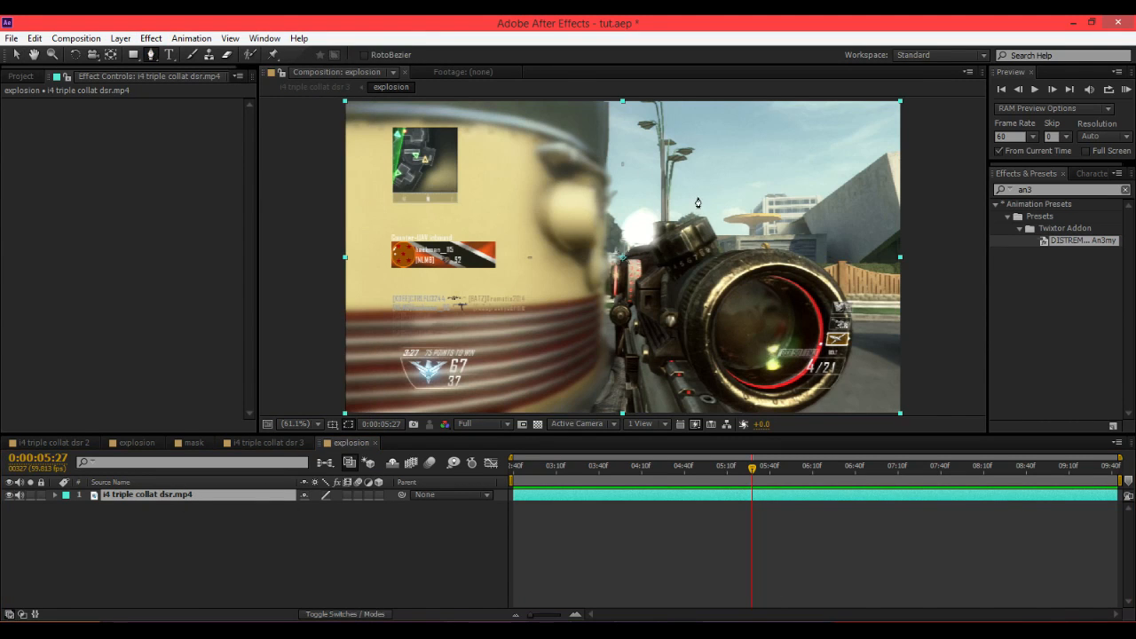
pyautogui.scroll(1, 757, 234)
pyautogui.moveTo(498, 155); pyautogui.dragTo(344, 116)
pyautogui.moveTo(871, 234); pyautogui.dragTo(801, 175)
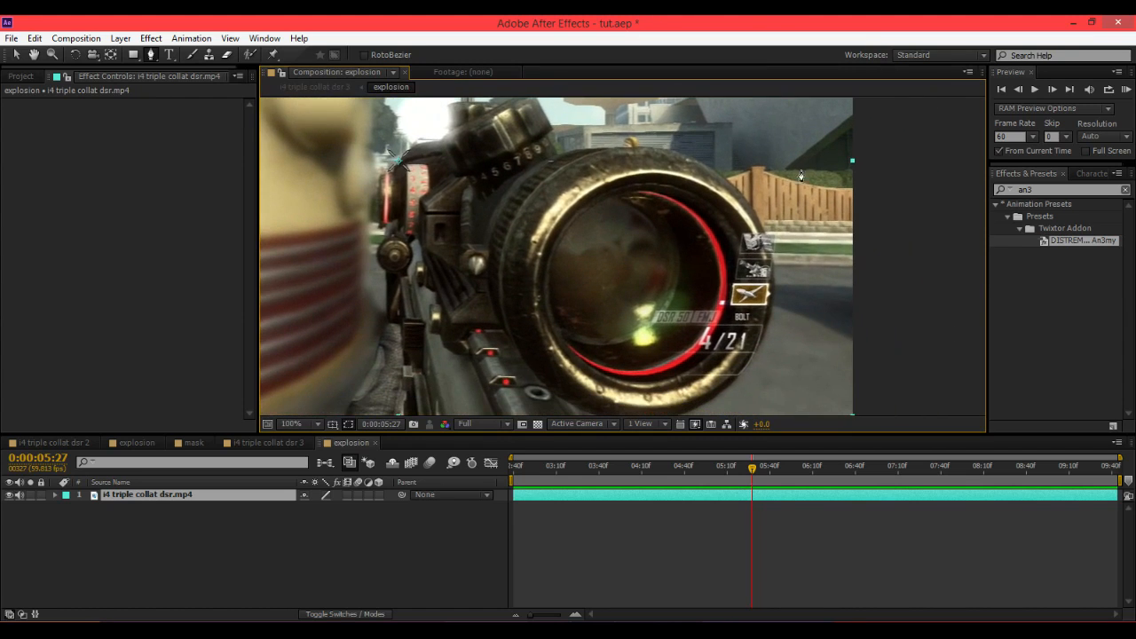
pyautogui.moveTo(664, 400); pyautogui.dragTo(767, 201)
pyautogui.click(755, 251)
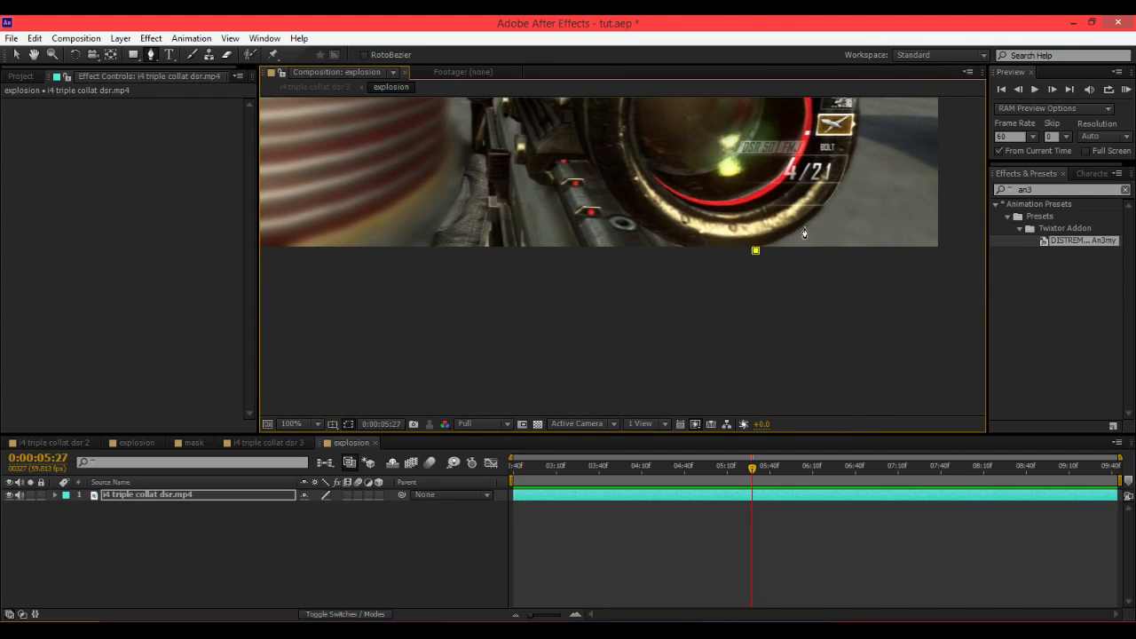
pyautogui.click(800, 239)
pyautogui.click(824, 207)
pyautogui.click(847, 176)
pyautogui.moveTo(899, 171); pyautogui.dragTo(847, 408)
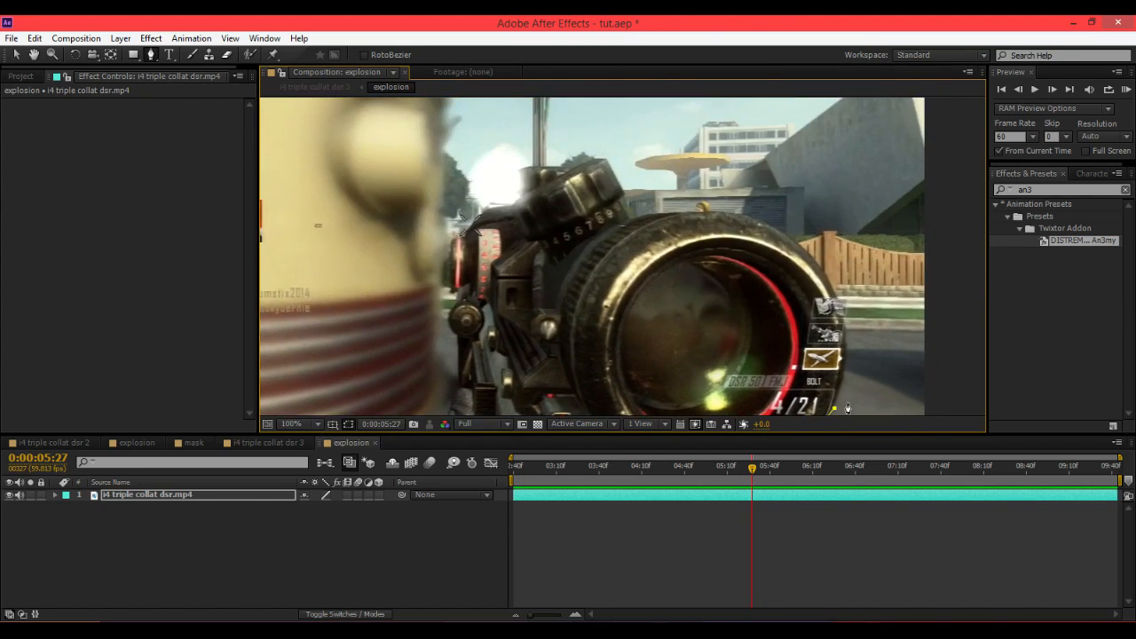
pyautogui.moveTo(821, 277); pyautogui.dragTo(800, 236)
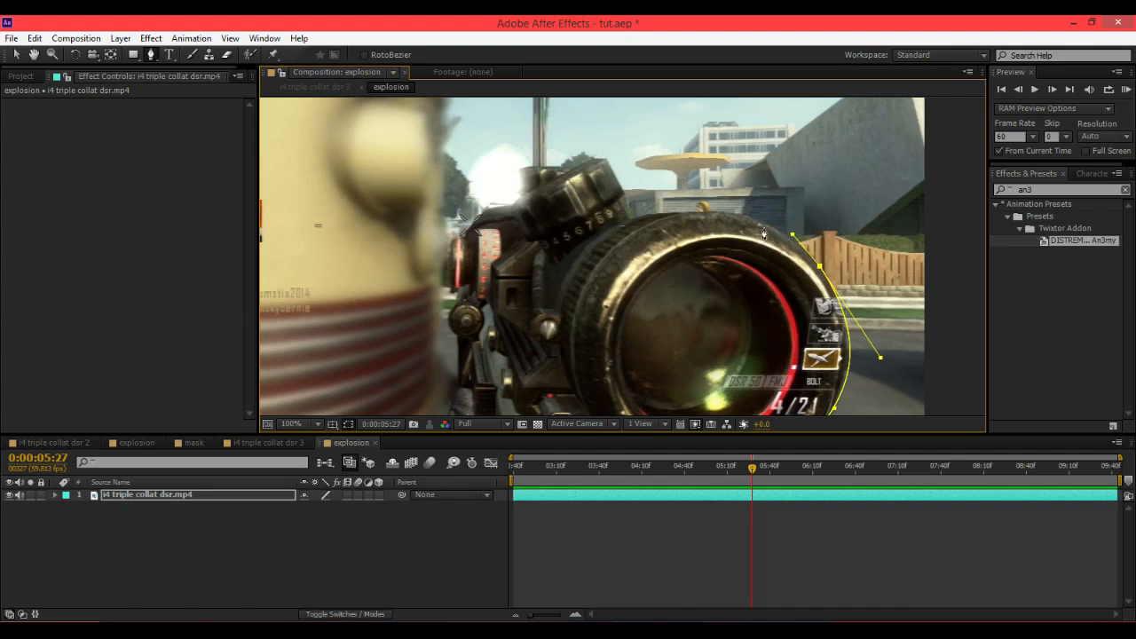
pyautogui.moveTo(708, 212); pyautogui.dragTo(468, 222)
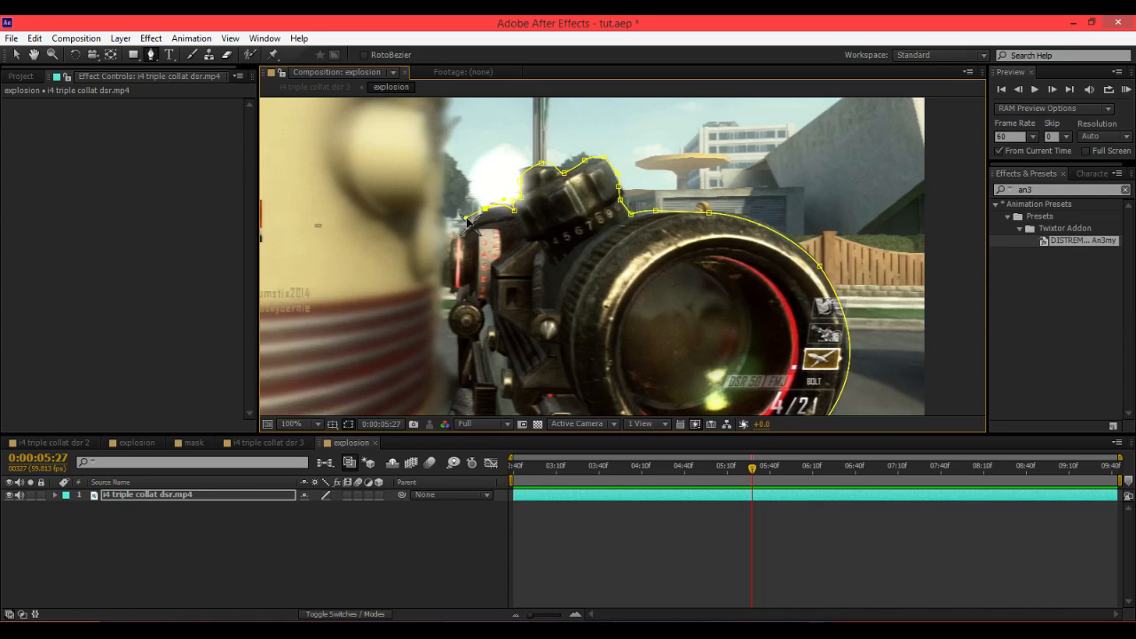
# Continue the mask down the gun's left side and along the bottom, closing it at the first point.
pyautogui.click(456, 237)
pyautogui.moveTo(450, 250); pyautogui.dragTo(450, 256)
pyautogui.click(449, 275)
pyautogui.click(452, 285)
pyautogui.click(462, 299)
pyautogui.moveTo(451, 309); pyautogui.dragTo(468, 346)
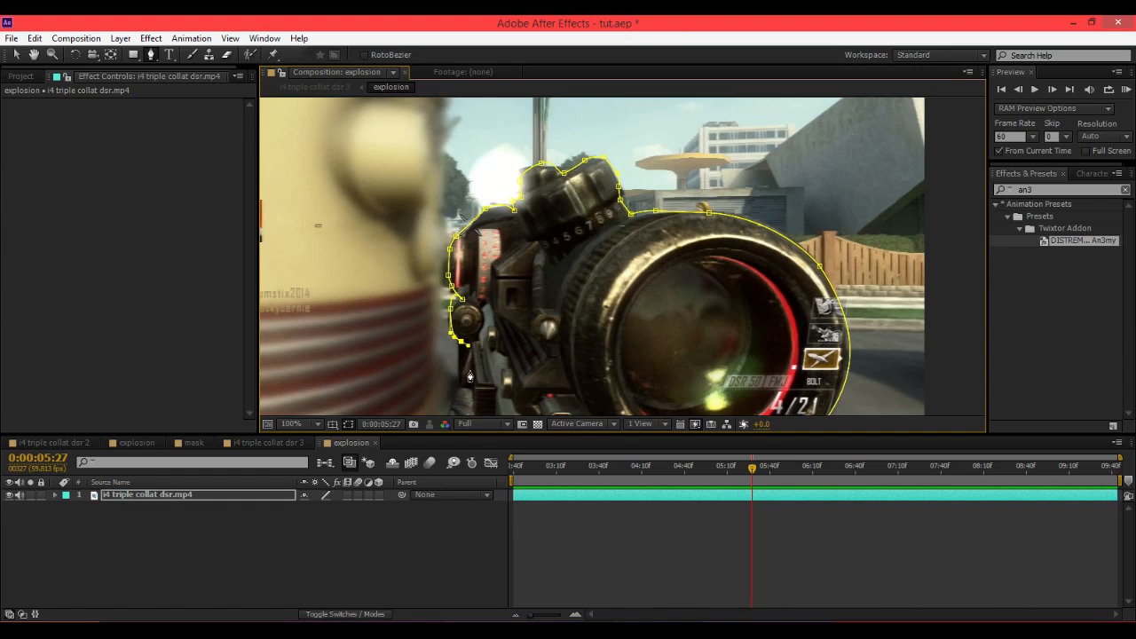
pyautogui.press('space')
pyautogui.moveTo(606, 239); pyautogui.dragTo(663, 60)
pyautogui.click(509, 182)
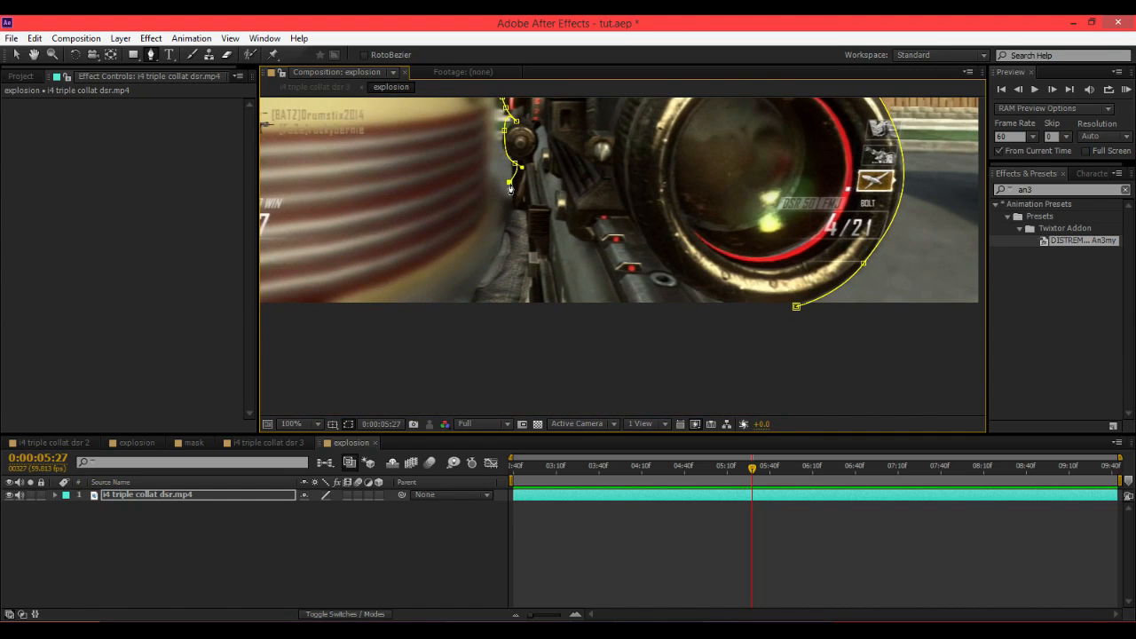
pyautogui.click(513, 202)
pyautogui.moveTo(527, 211); pyautogui.dragTo(530, 223)
pyautogui.click(531, 255)
pyautogui.click(531, 281)
pyautogui.moveTo(536, 312); pyautogui.dragTo(546, 316)
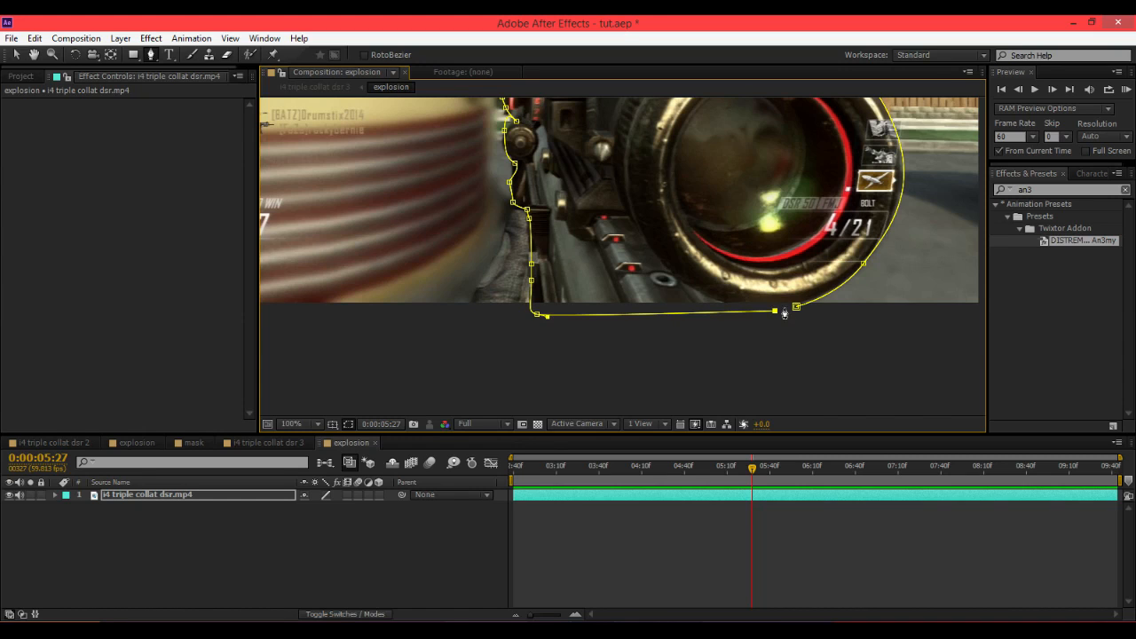
pyautogui.click(796, 306)
pyautogui.press(',')
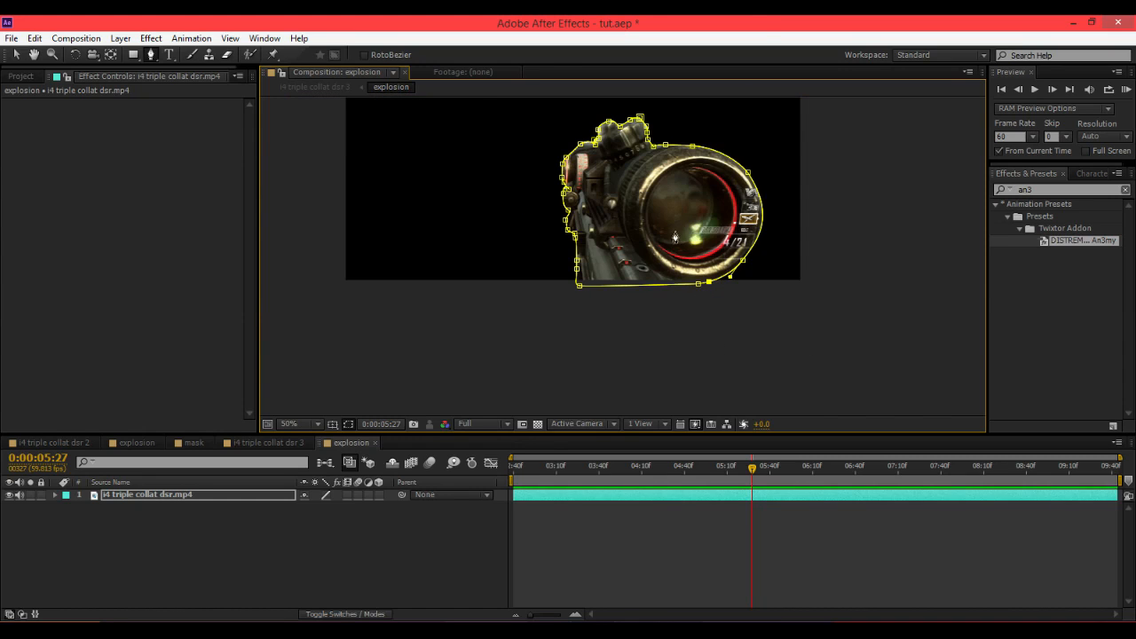
pyautogui.moveTo(682, 285); pyautogui.dragTo(700, 340)
pyautogui.click(16, 55)
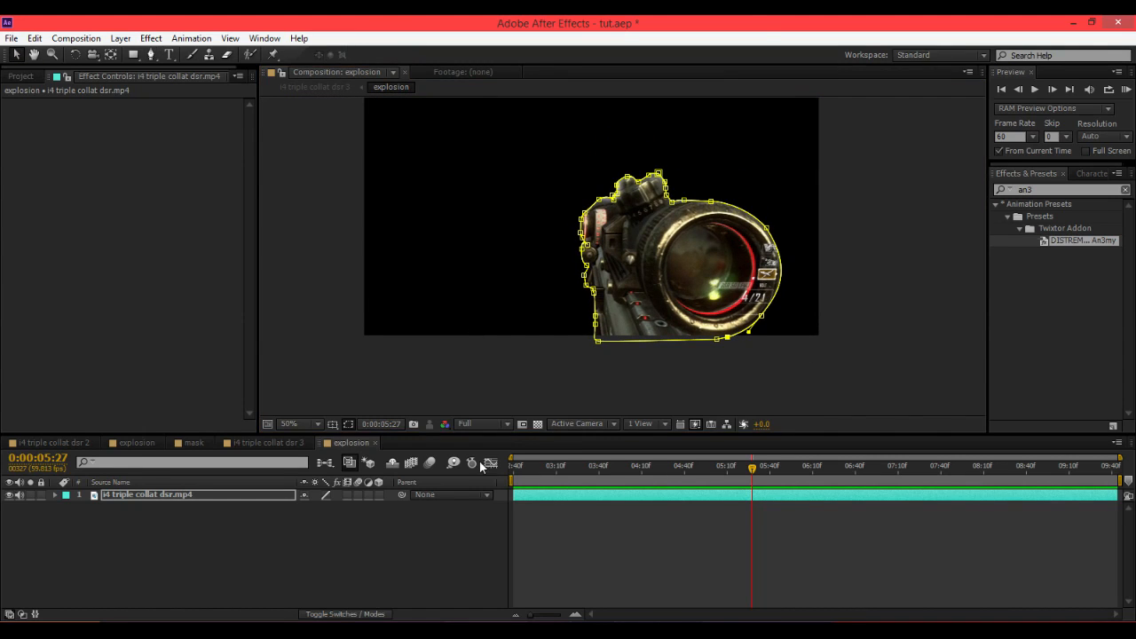
# Pre-compose the masked scope layer into a new composition named "mask", moving all attributes into it.
pyautogui.rightClick(538, 503)
pyautogui.click(577, 438)
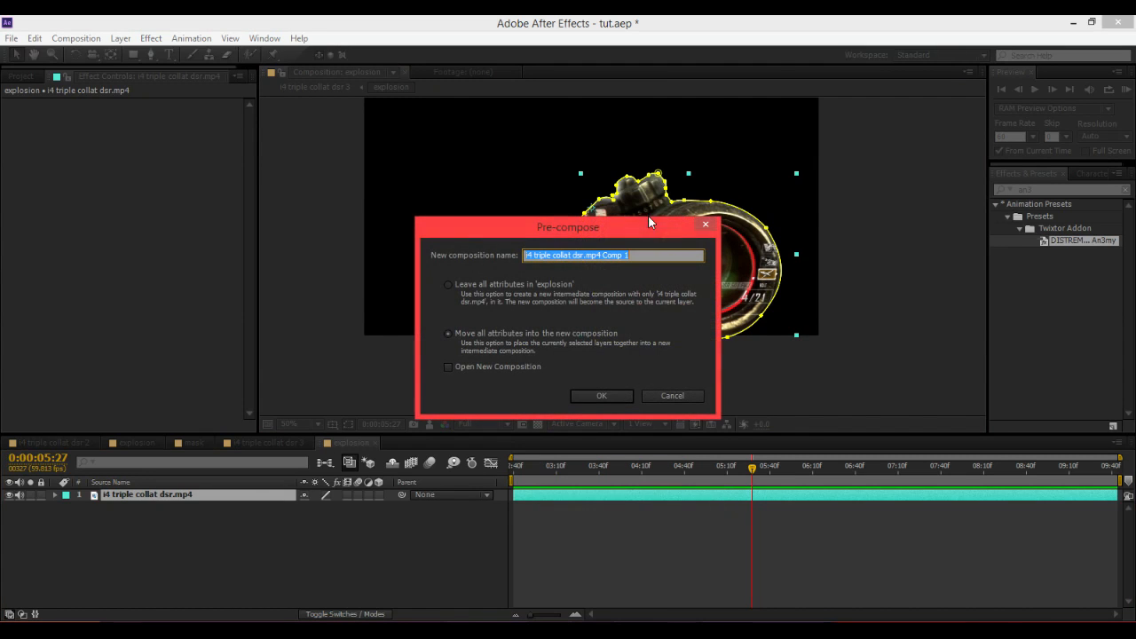
pyautogui.write('mask')
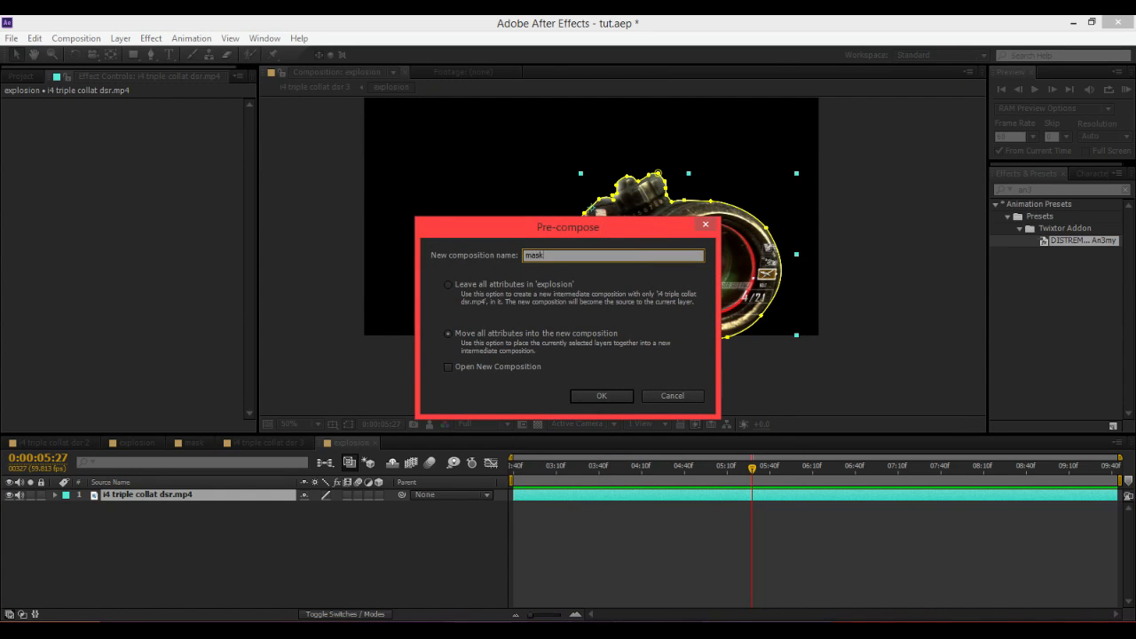
pyautogui.click(467, 333)
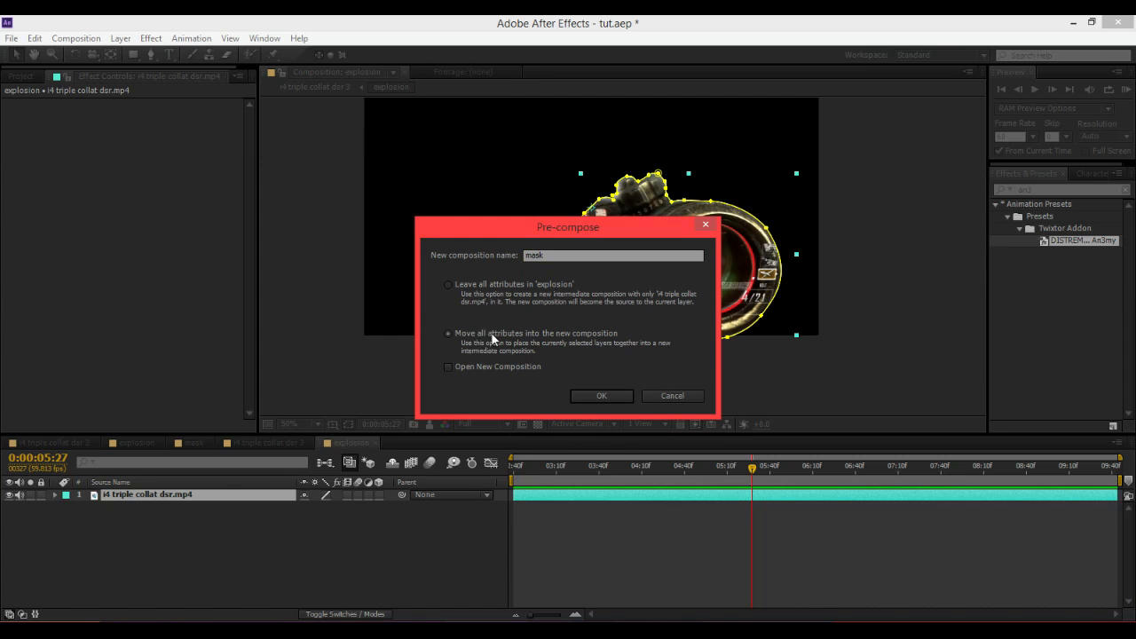
pyautogui.click(602, 395)
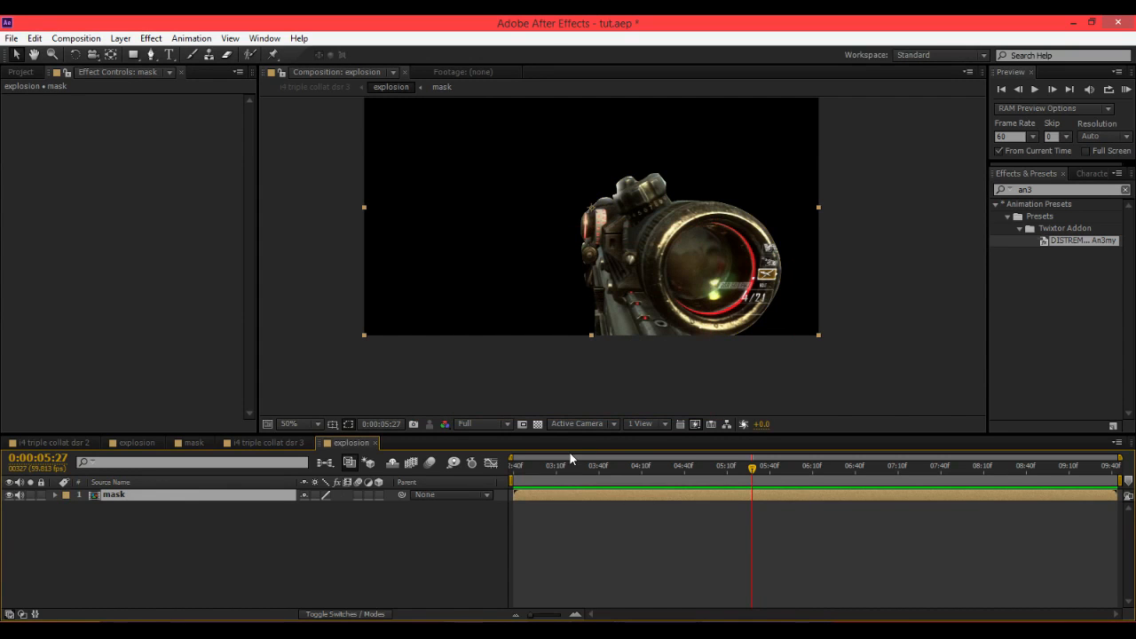
# Open the mask precomposition and scrub through it, then return to the explosion composition.
pyautogui.doubleClick(602, 490)
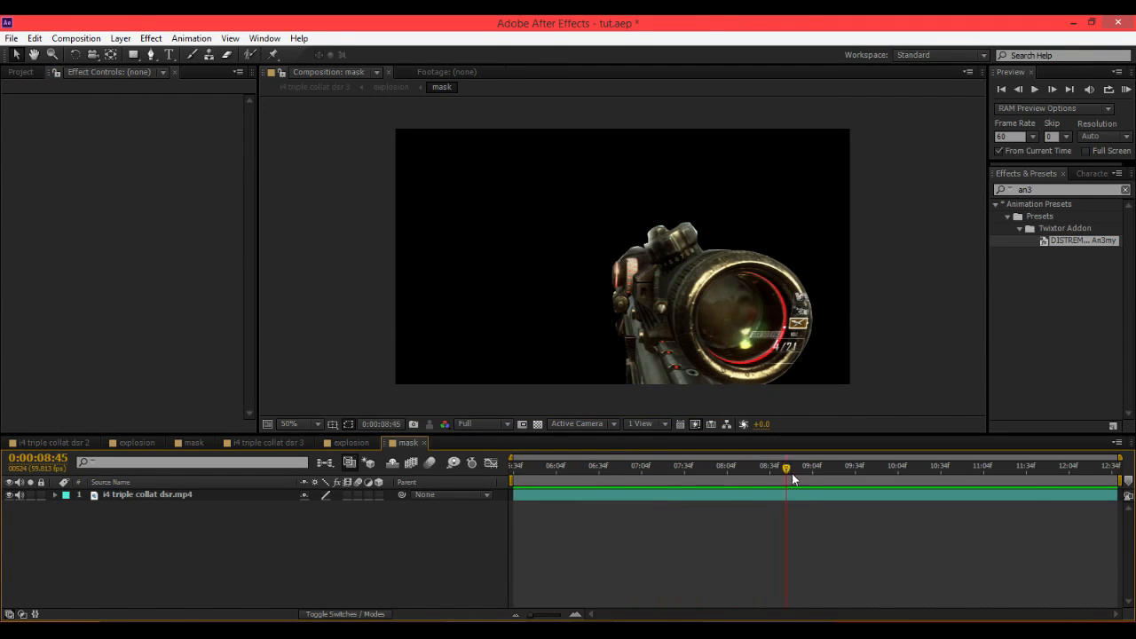
pyautogui.moveTo(779, 505); pyautogui.dragTo(876, 489)
pyautogui.click(352, 442)
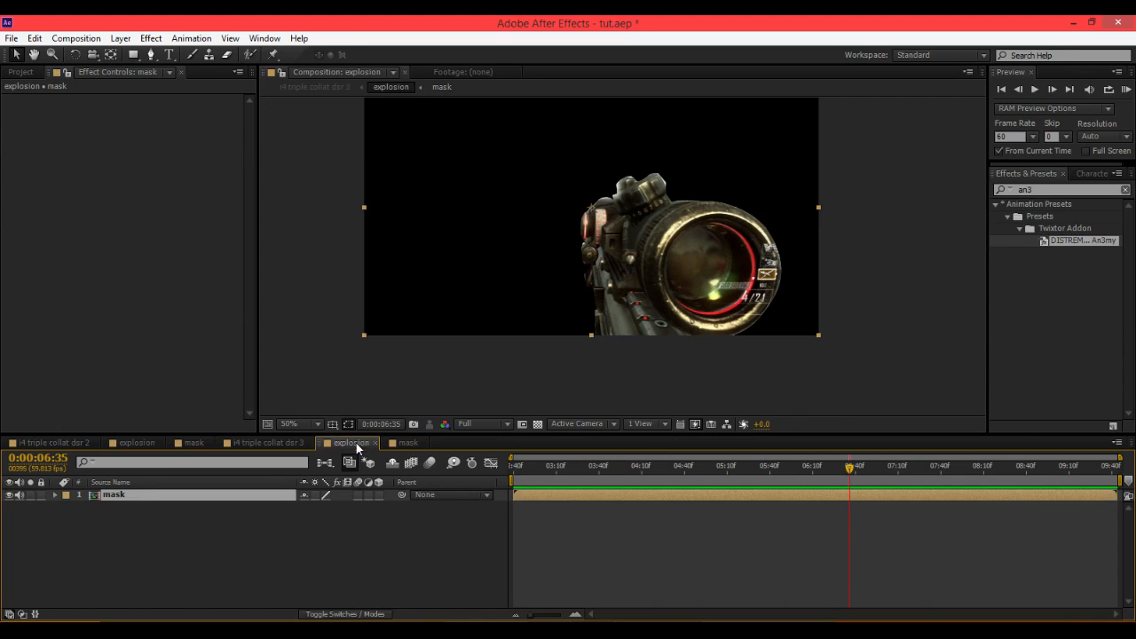
pyautogui.moveTo(582, 466); pyautogui.dragTo(622, 480)
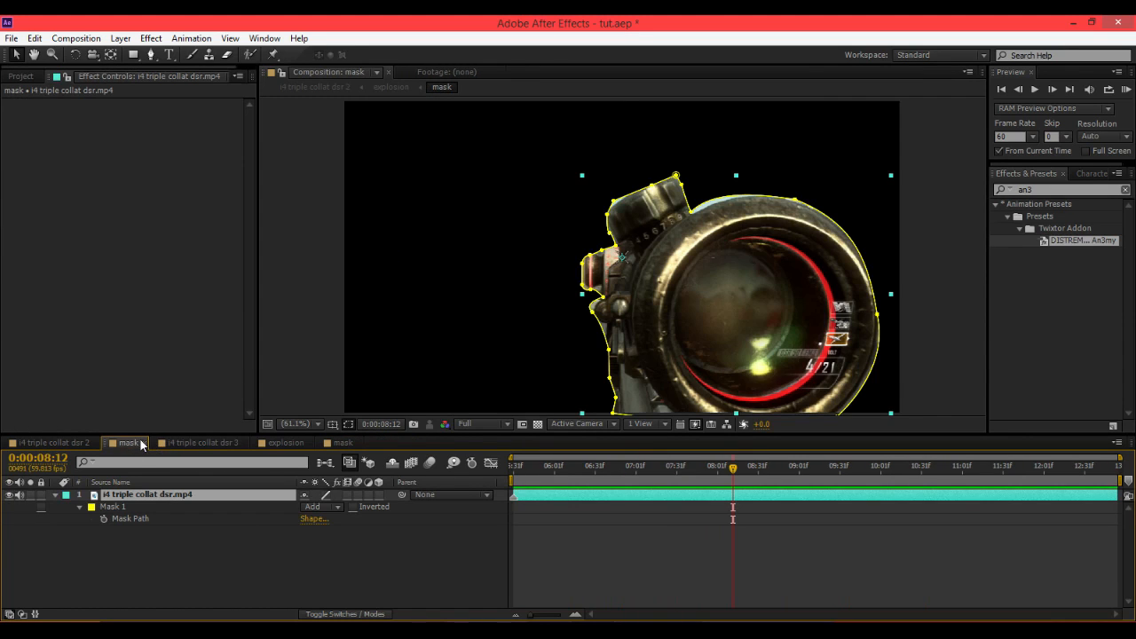
# Scrub through the main clip compositions to check the explosion layer's timing against the footage.
pyautogui.click(146, 444)
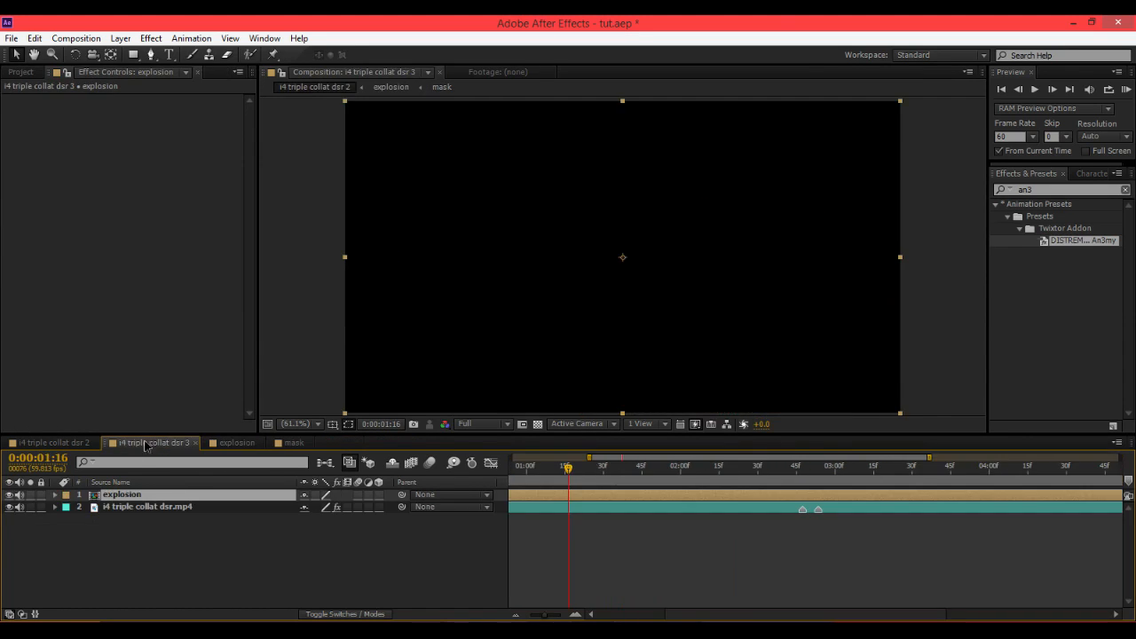
pyautogui.click(87, 441)
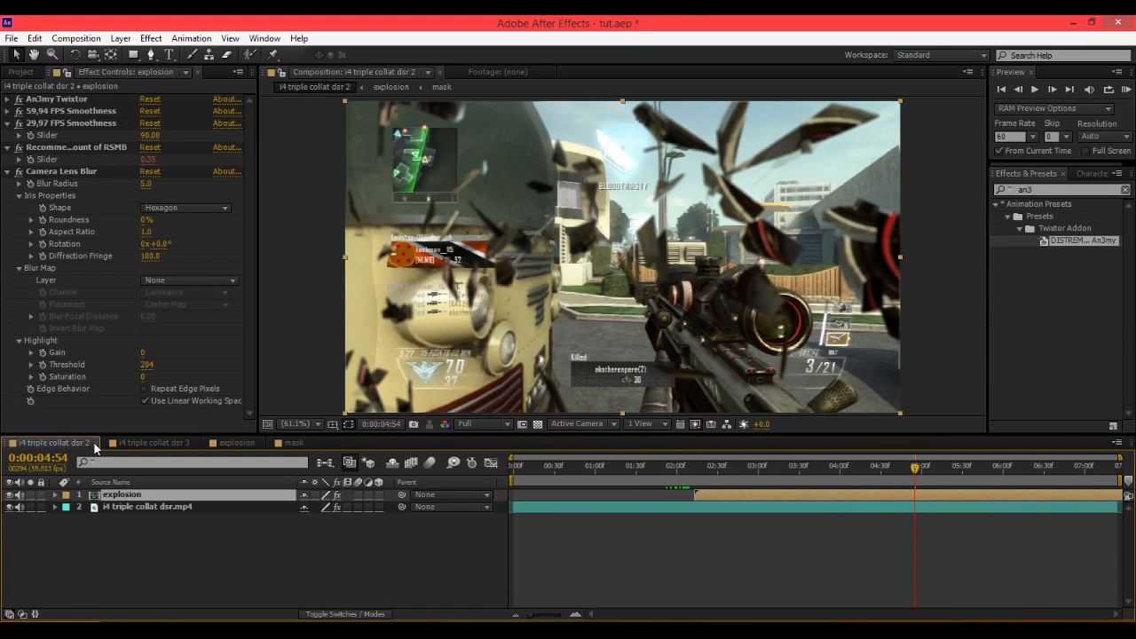
pyautogui.click(96, 442)
pyautogui.click(619, 472)
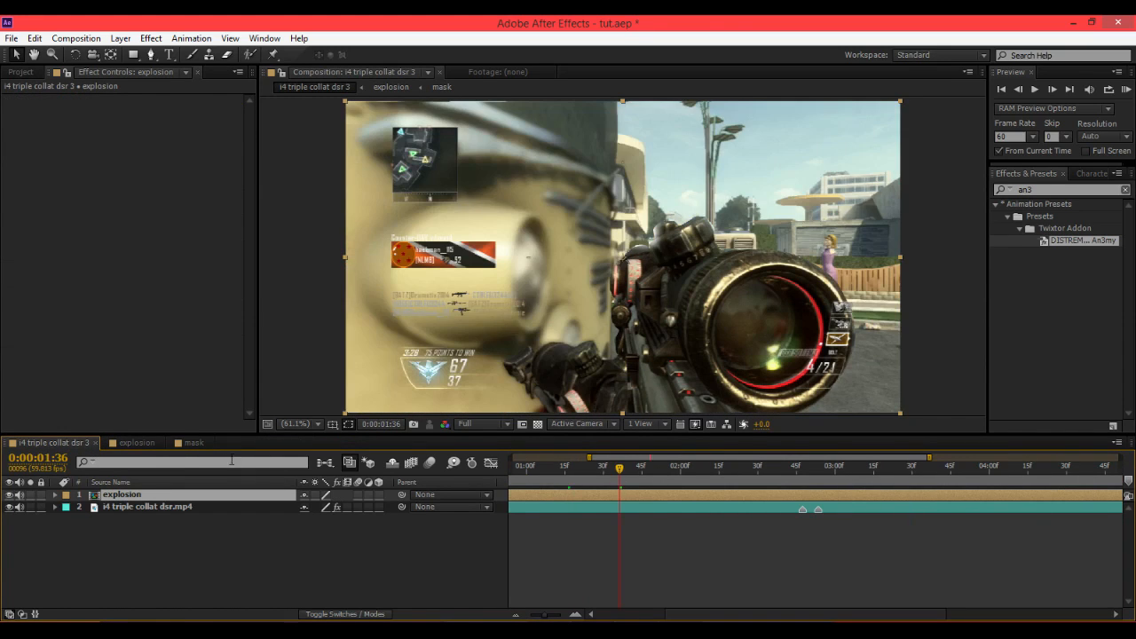
pyautogui.click(195, 443)
pyautogui.moveTo(614, 472); pyautogui.dragTo(665, 473)
pyautogui.click(135, 443)
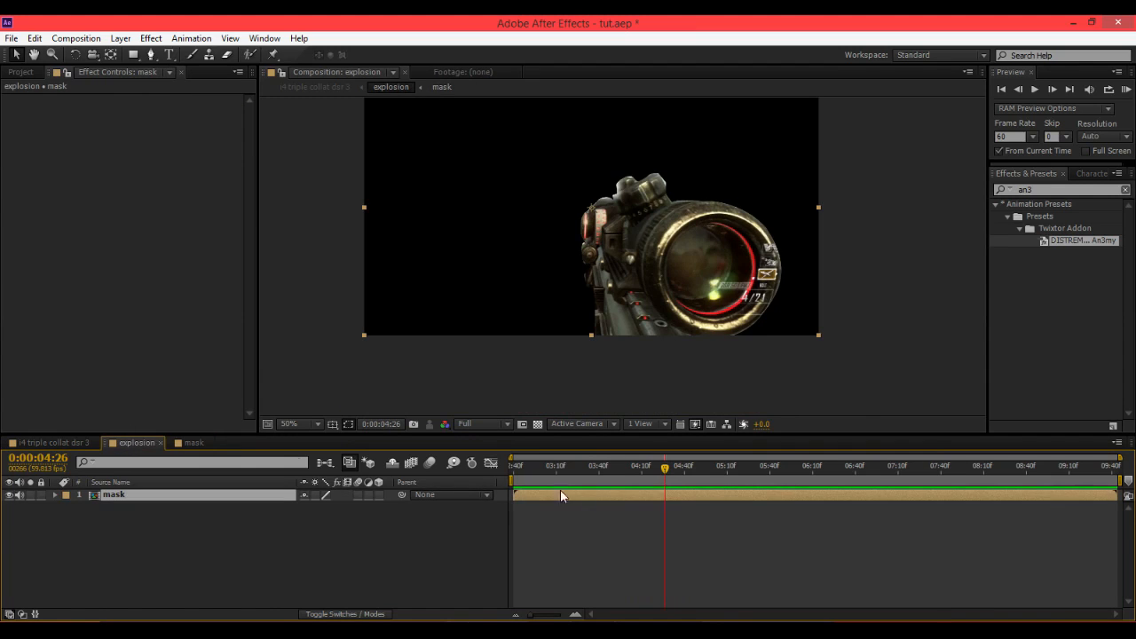
pyautogui.click(62, 442)
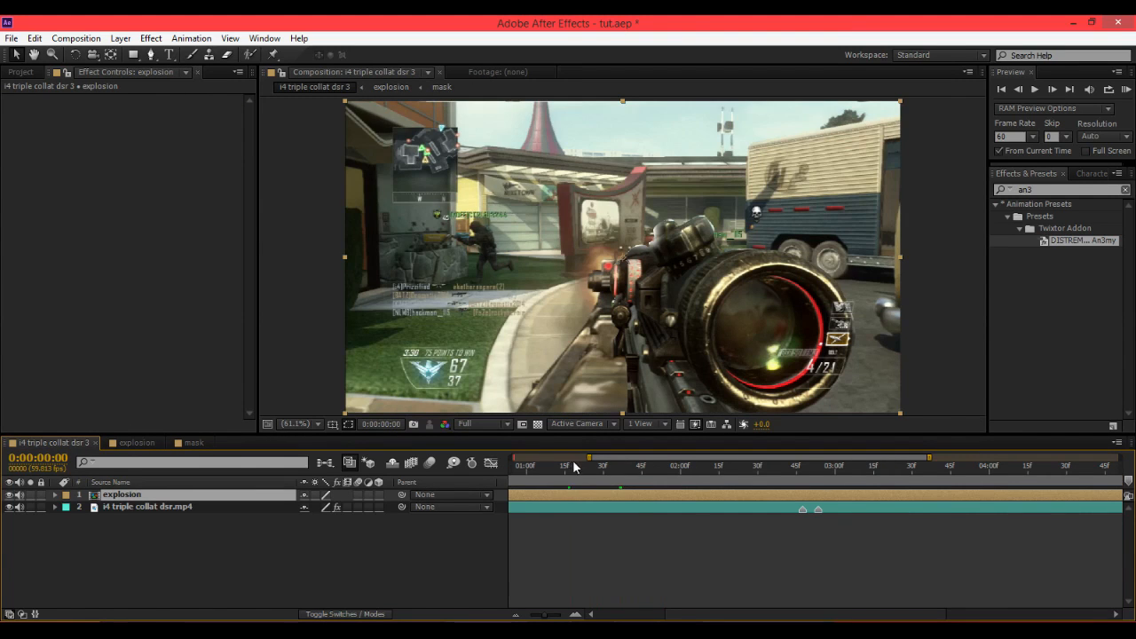
pyautogui.moveTo(573, 468); pyautogui.dragTo(820, 486)
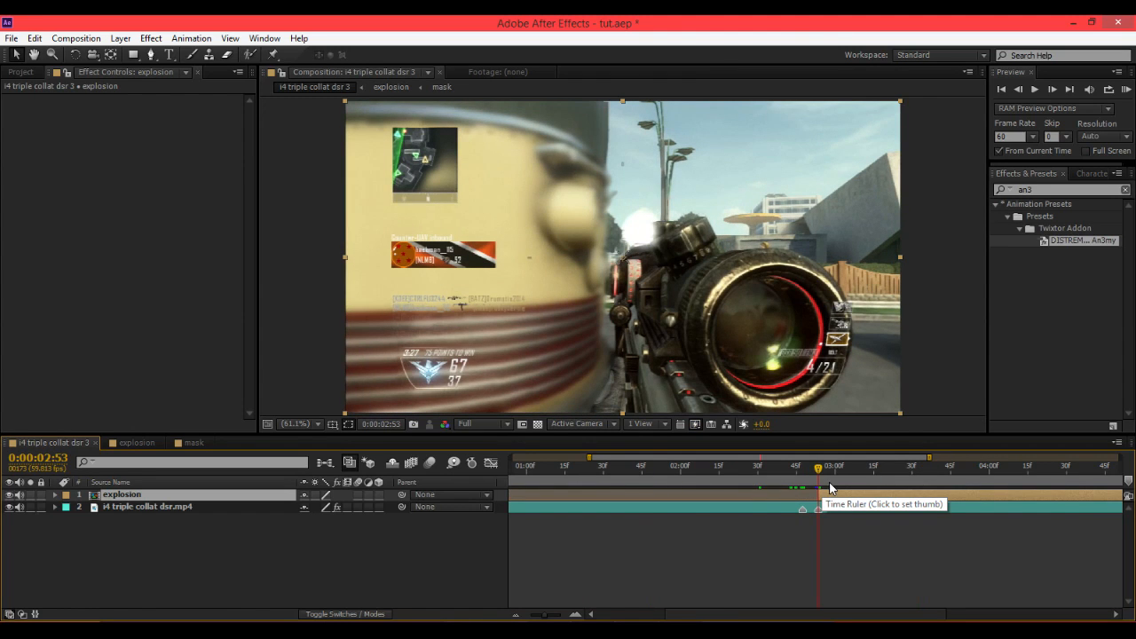
pyautogui.click(814, 479)
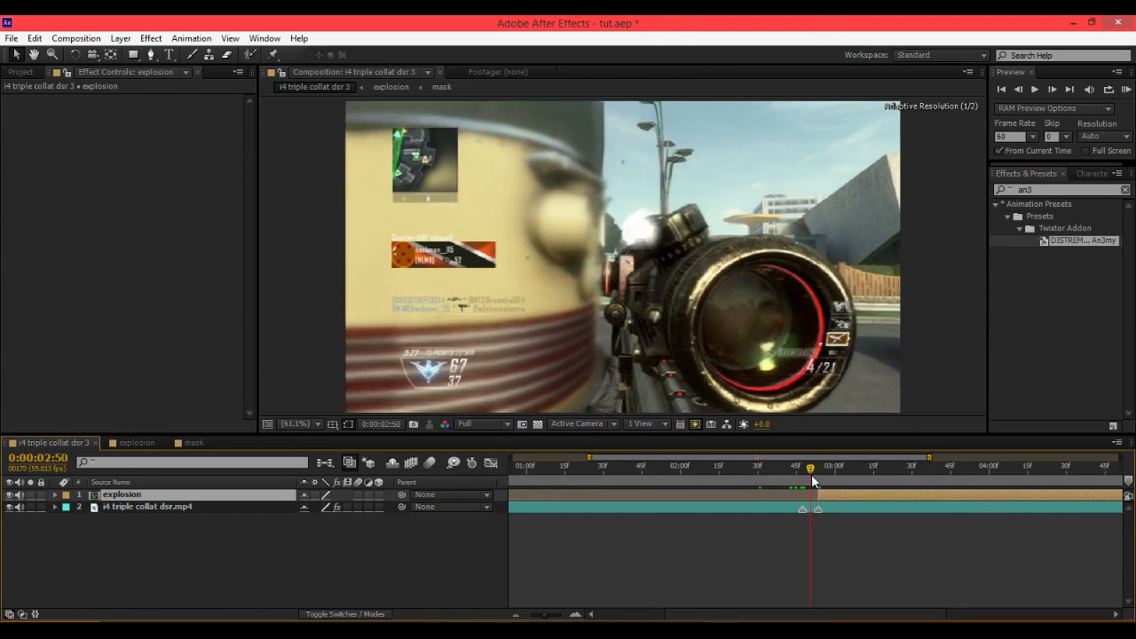
pyautogui.click(817, 480)
# In the explosion composition, search the effects for Shatter and apply it to the mask layer.
pyautogui.click(138, 443)
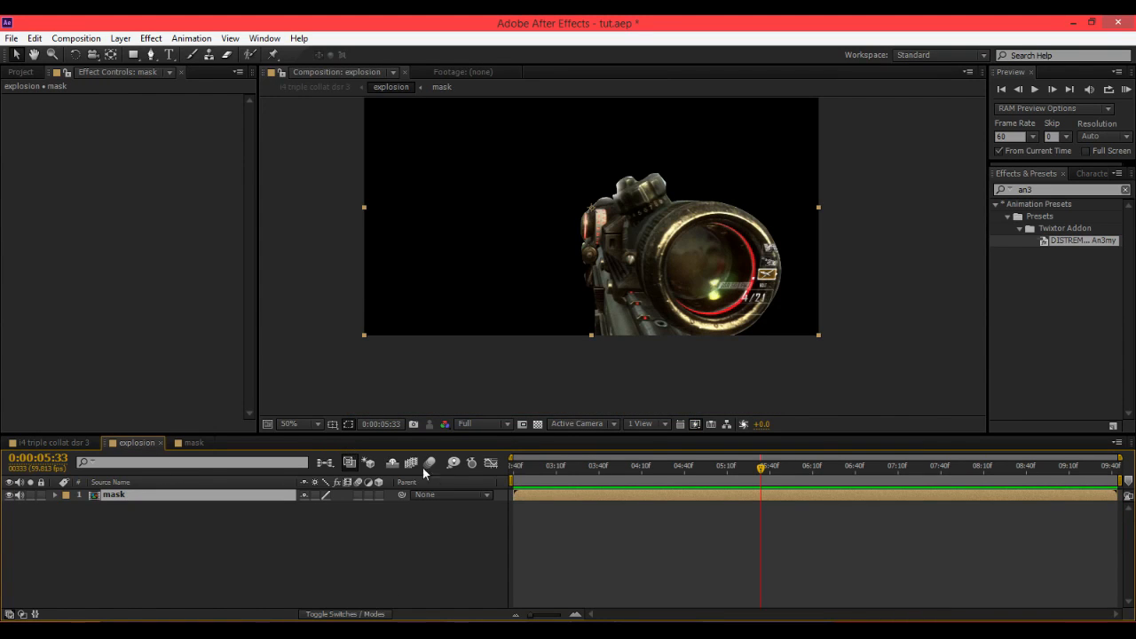
pyautogui.click(1074, 189)
pyautogui.write('sdha')
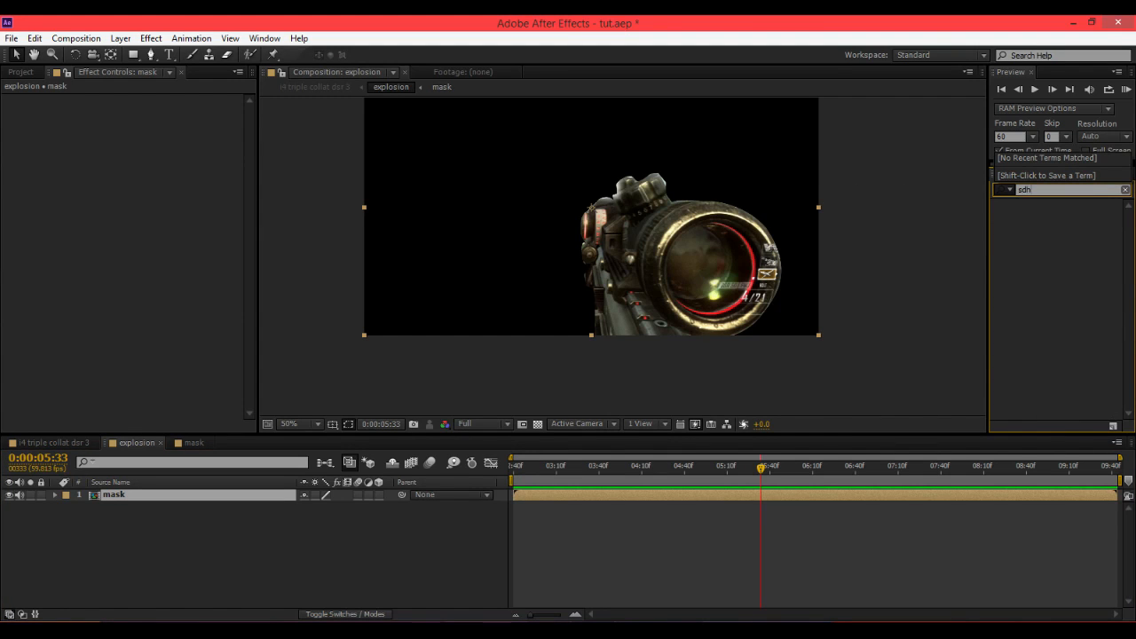
pyautogui.press('BackSpace')
pyautogui.press('BackSpace')
pyautogui.press('BackSpace')
pyautogui.press('BackSpace')
pyautogui.write('s')
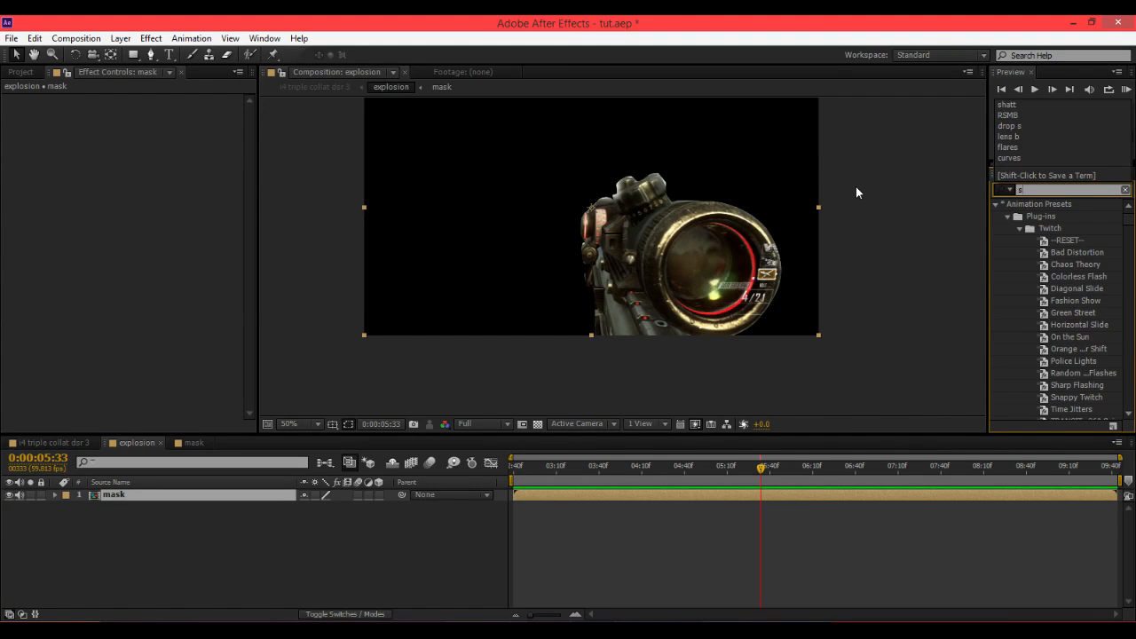
pyautogui.write('hatter')
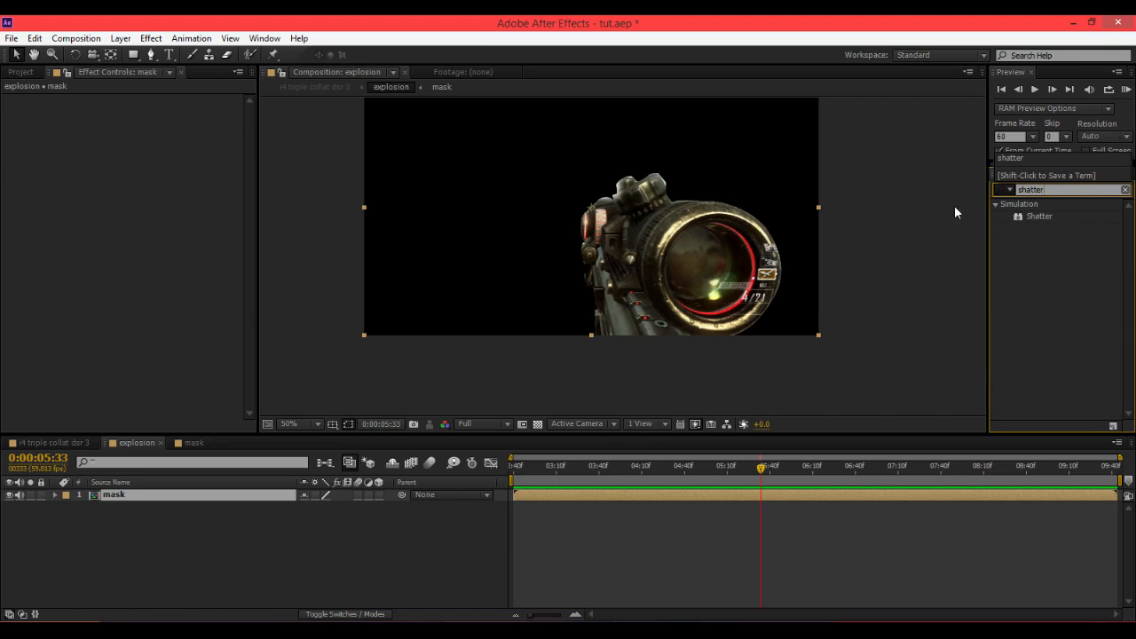
pyautogui.doubleClick(1039, 216)
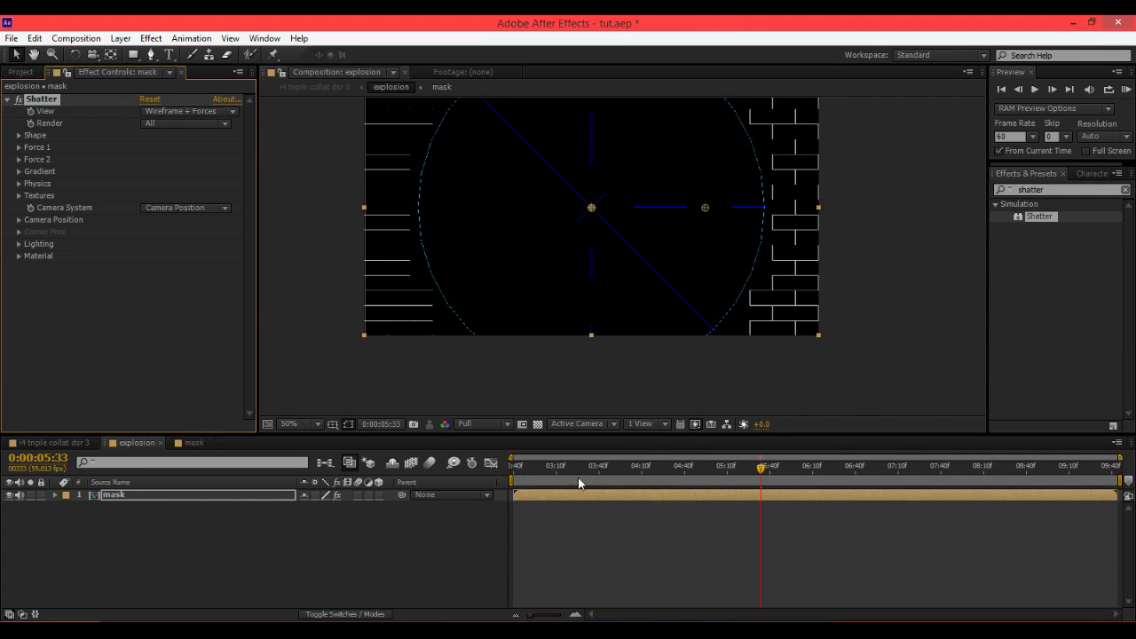
# Go to the start of the layer and switch the Shatter view to Rendered.
pyautogui.press('Home')
pyautogui.moveTo(435, 302); pyautogui.dragTo(434, 350)
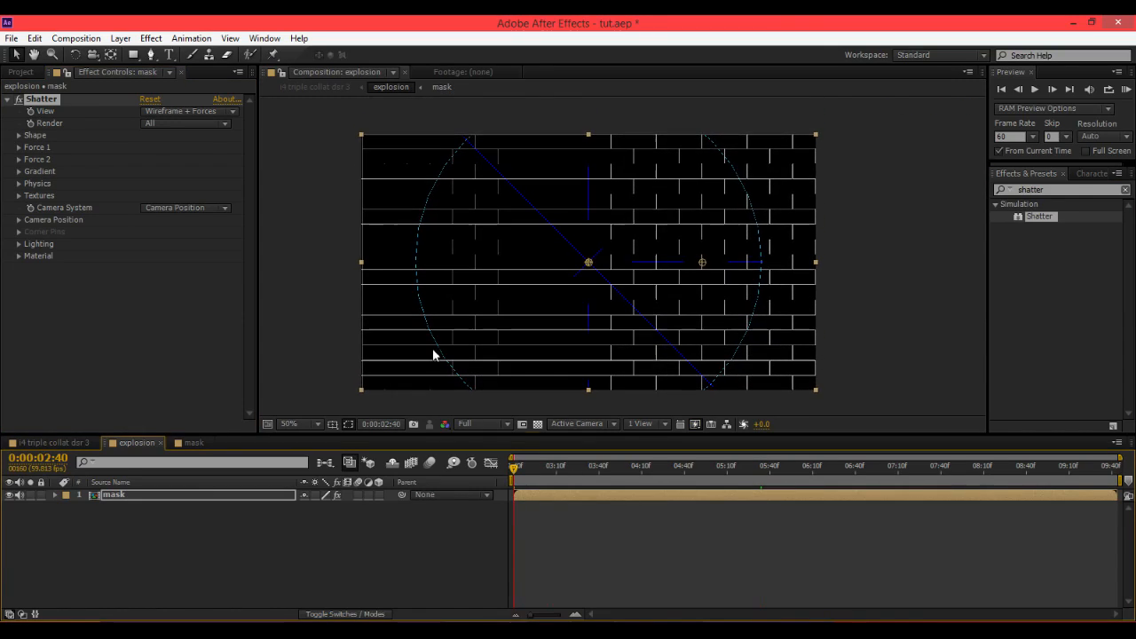
pyautogui.moveTo(514, 467); pyautogui.dragTo(442, 500)
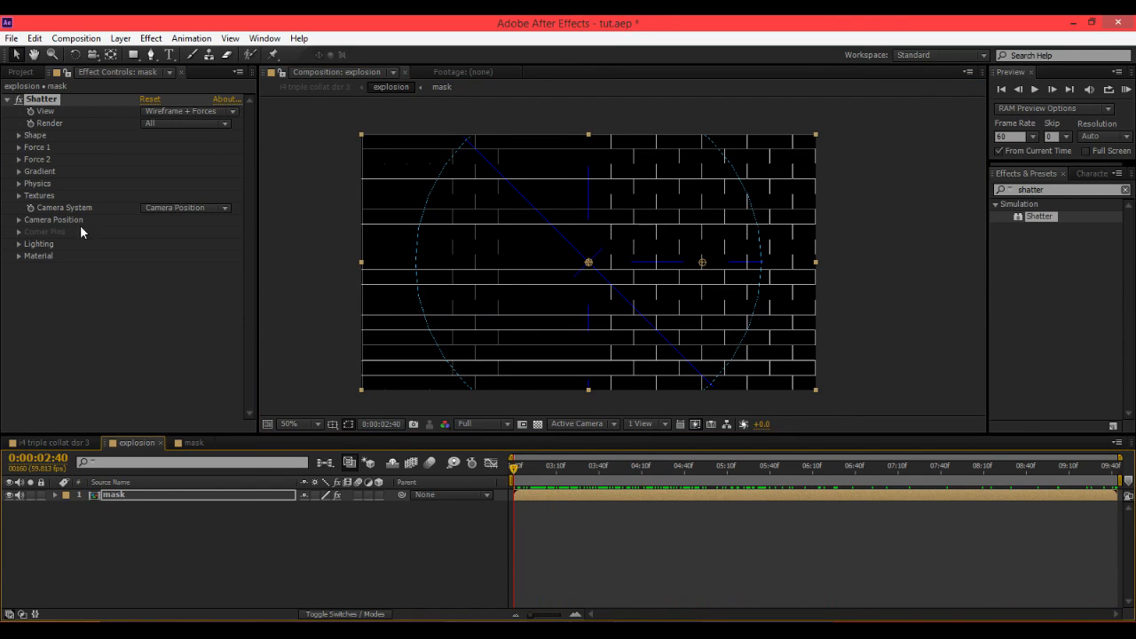
pyautogui.click(203, 111)
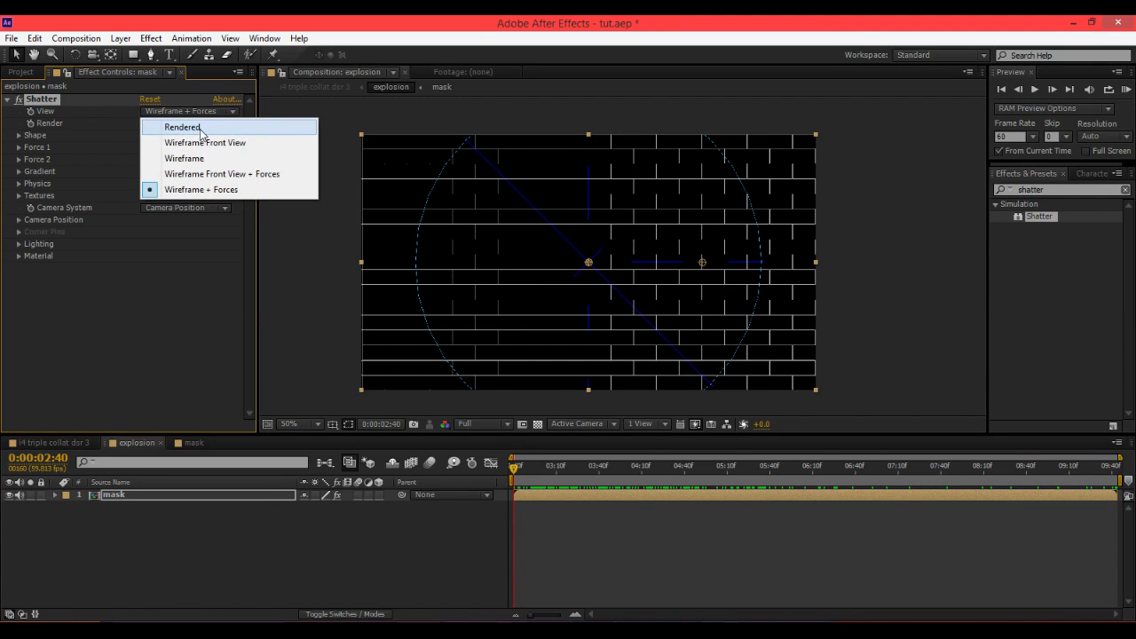
pyautogui.click(197, 128)
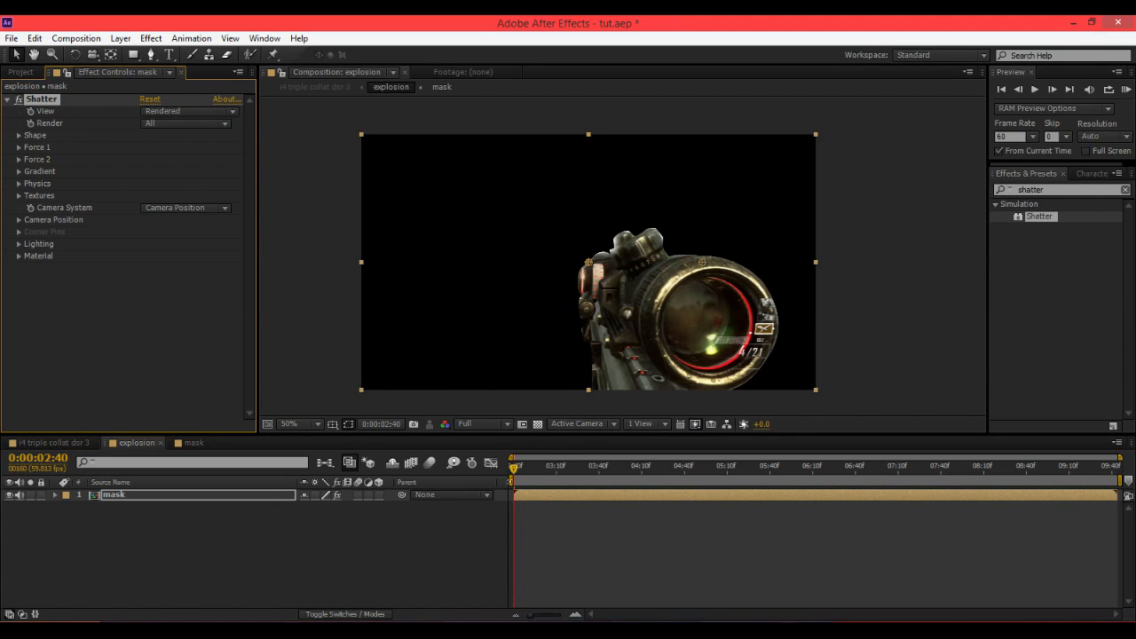
# Expand Shatter's Shape settings and set the Pattern to Glass.
pyautogui.moveTo(512, 475)
pyautogui.mouseDown()
pyautogui.moveTo(601, 471)
pyautogui.moveTo(513, 471)
pyautogui.mouseUp()
pyautogui.click(546, 622)
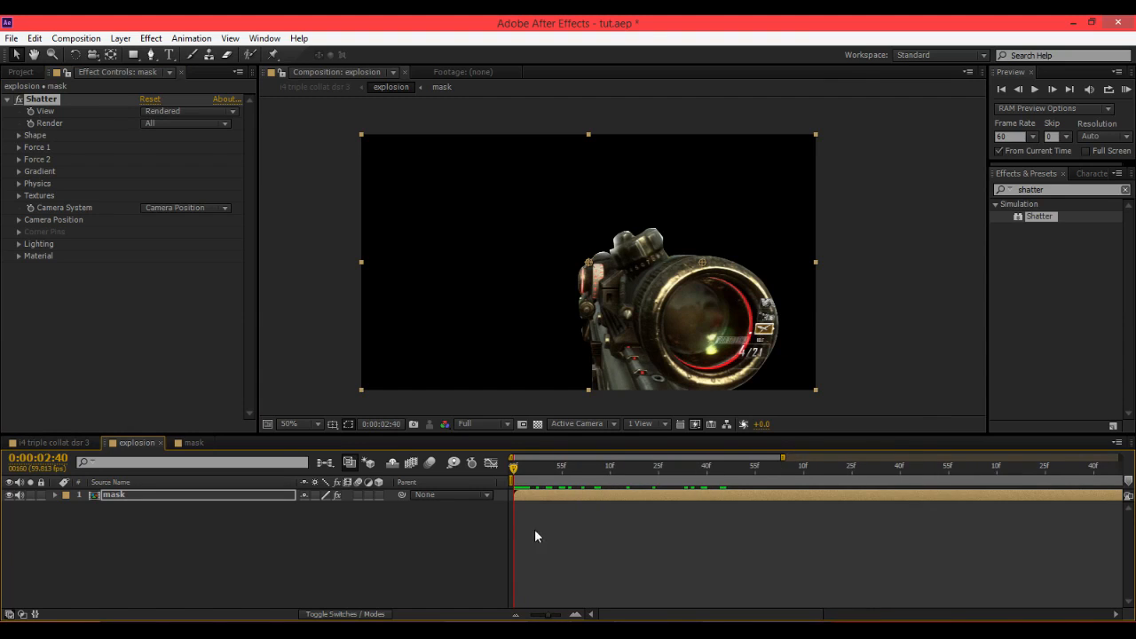
pyautogui.moveTo(520, 480); pyautogui.dragTo(475, 480)
pyautogui.click(19, 135)
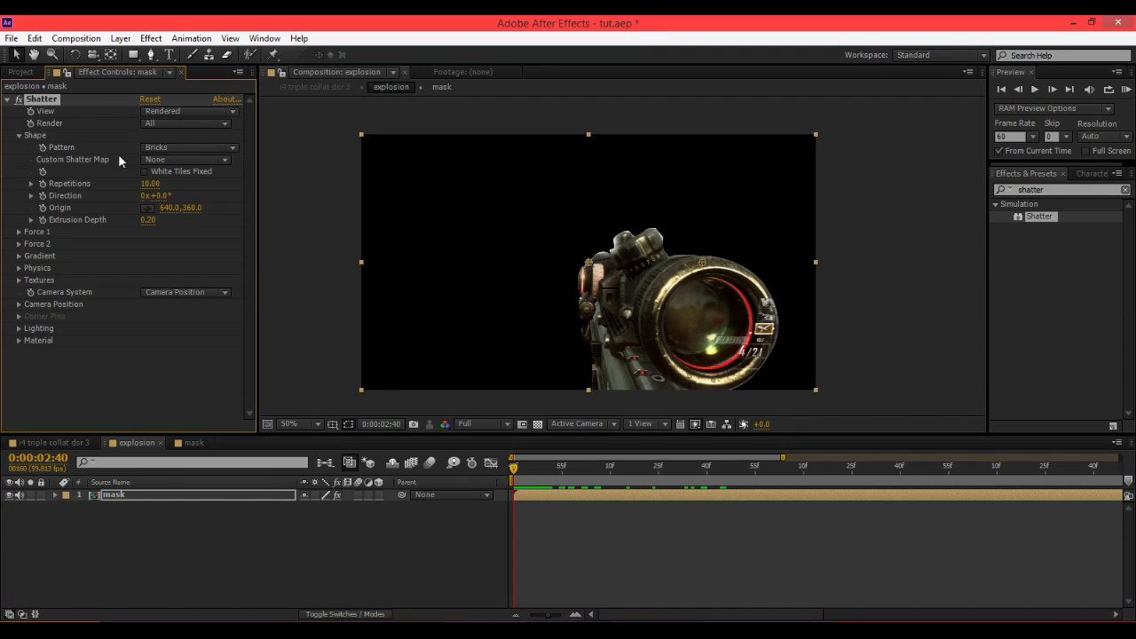
pyautogui.click(164, 147)
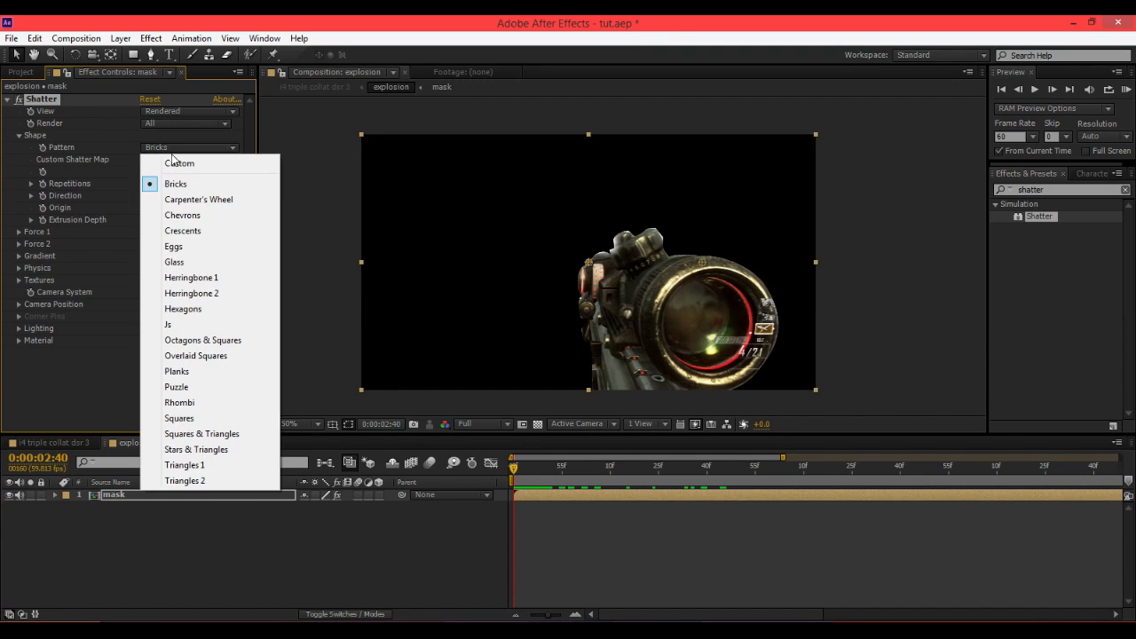
pyautogui.click(186, 263)
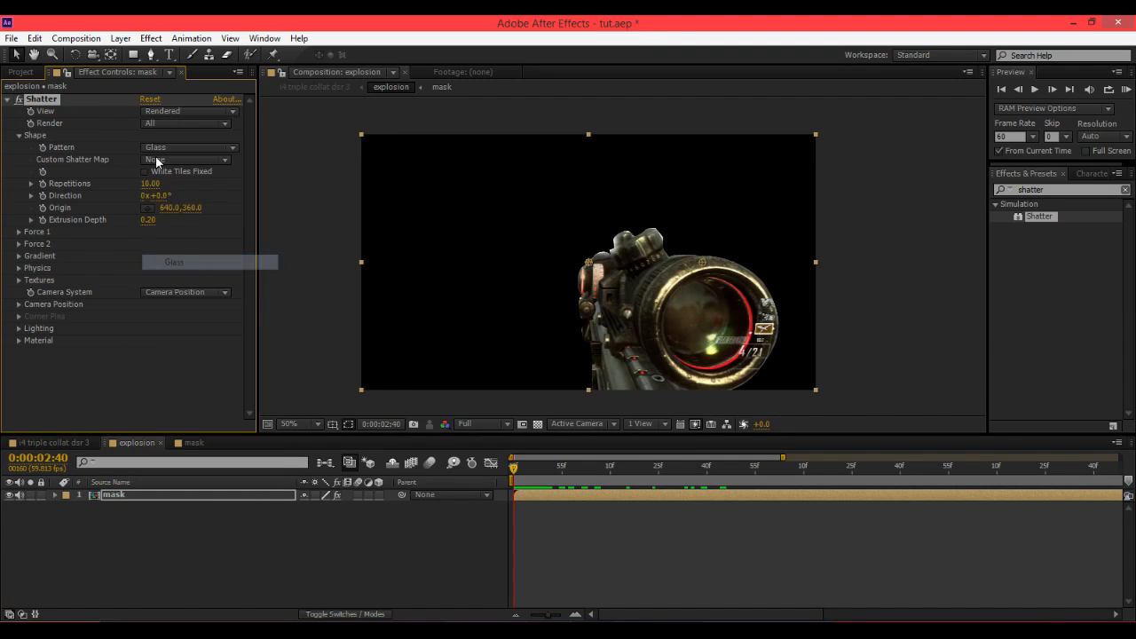
# Preview the Rhombi, Stars & Triangles and Js shatter patterns at the start of the layer.
pyautogui.click(168, 147)
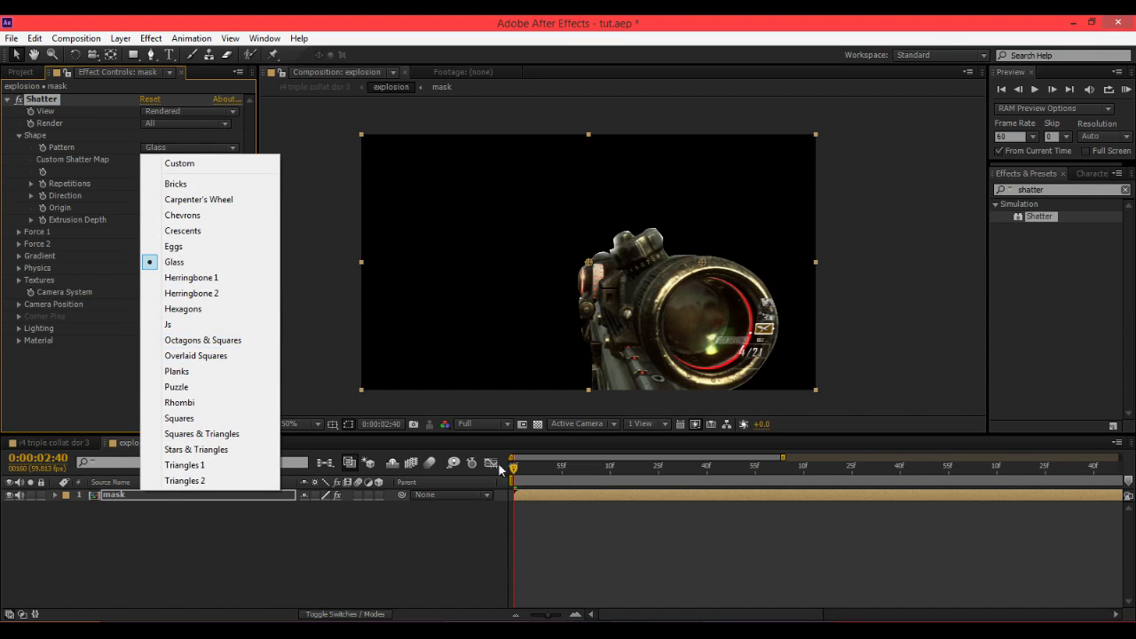
pyautogui.moveTo(514, 468)
pyautogui.mouseDown()
pyautogui.moveTo(589, 471)
pyautogui.moveTo(513, 470)
pyautogui.mouseUp()
pyautogui.click(184, 159)
pyautogui.click(189, 147)
pyautogui.click(213, 403)
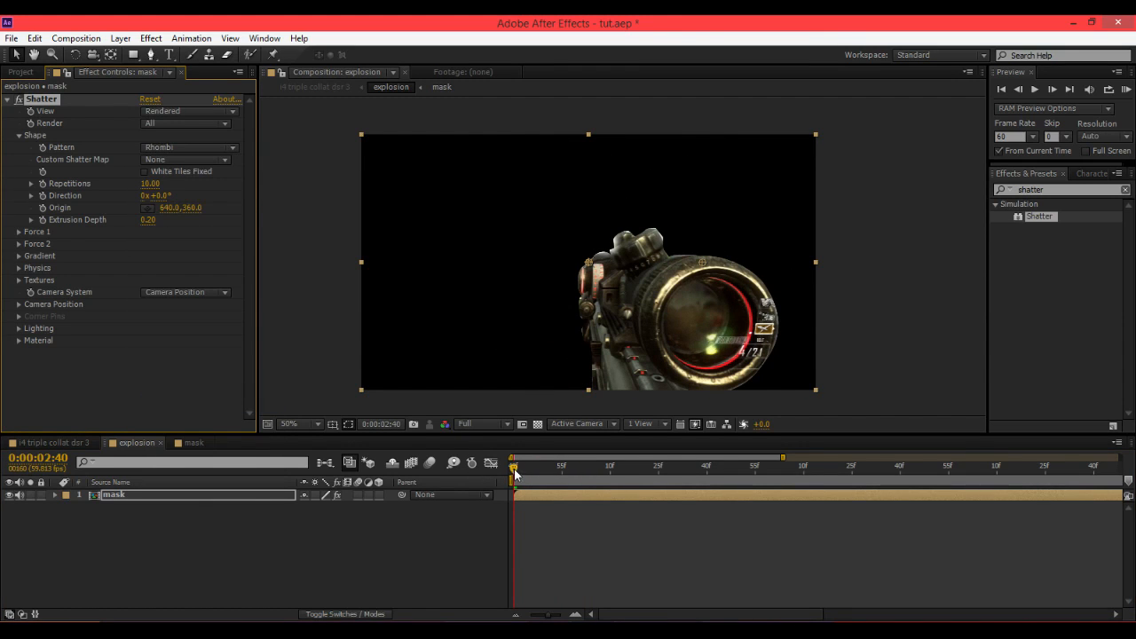
pyautogui.moveTo(515, 474)
pyautogui.mouseDown()
pyautogui.moveTo(553, 472)
pyautogui.moveTo(520, 471)
pyautogui.mouseUp()
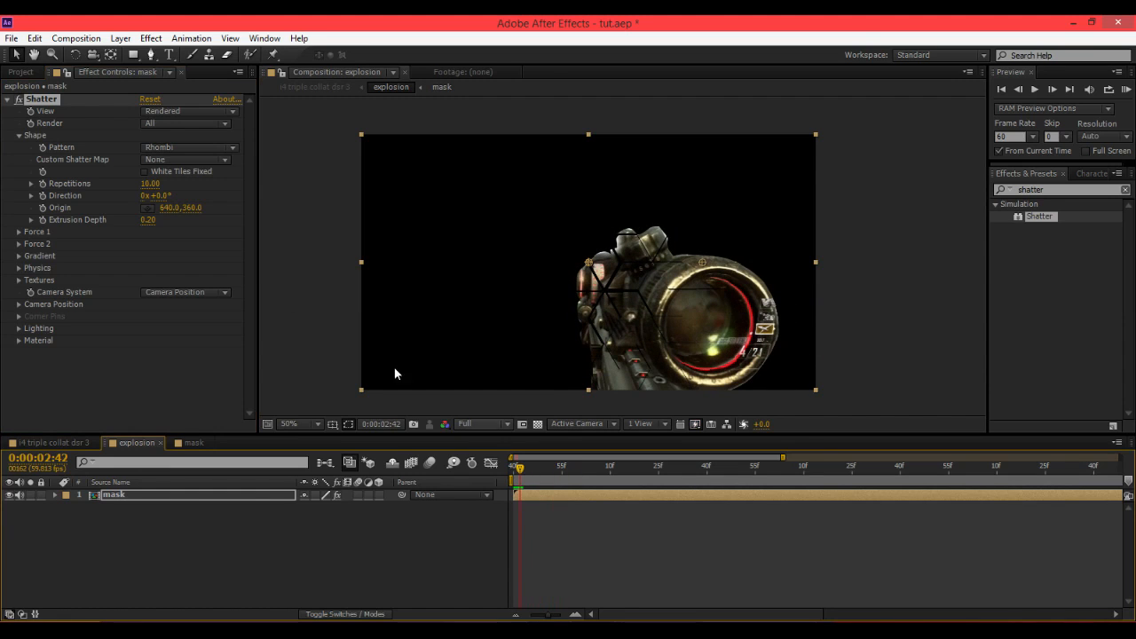
pyautogui.click(157, 149)
pyautogui.click(223, 453)
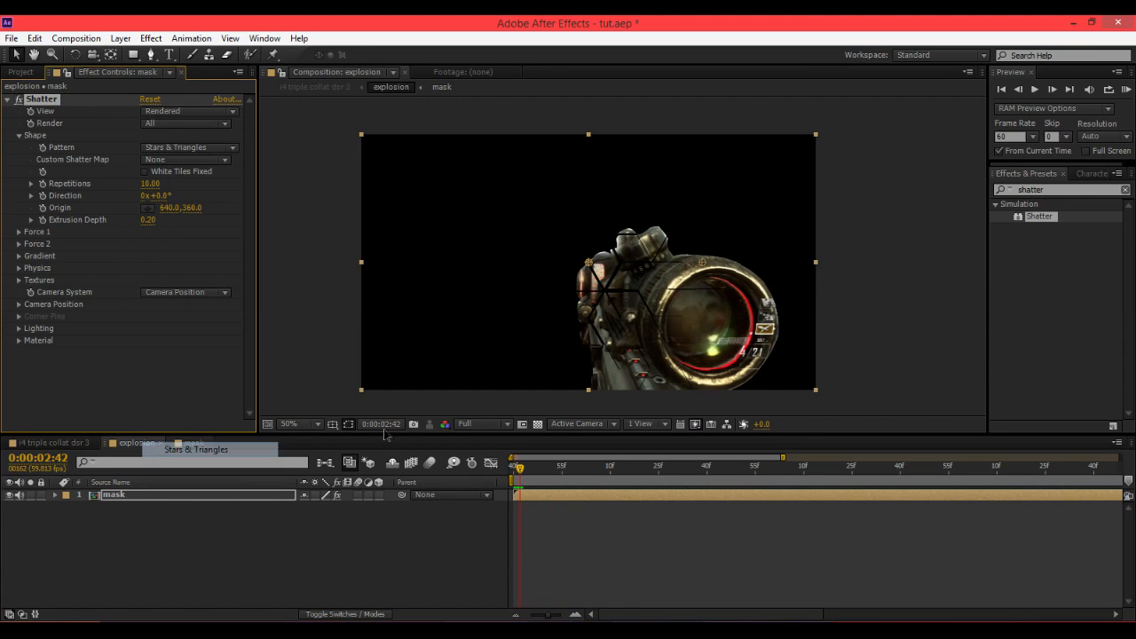
pyautogui.moveTo(536, 471); pyautogui.dragTo(475, 466)
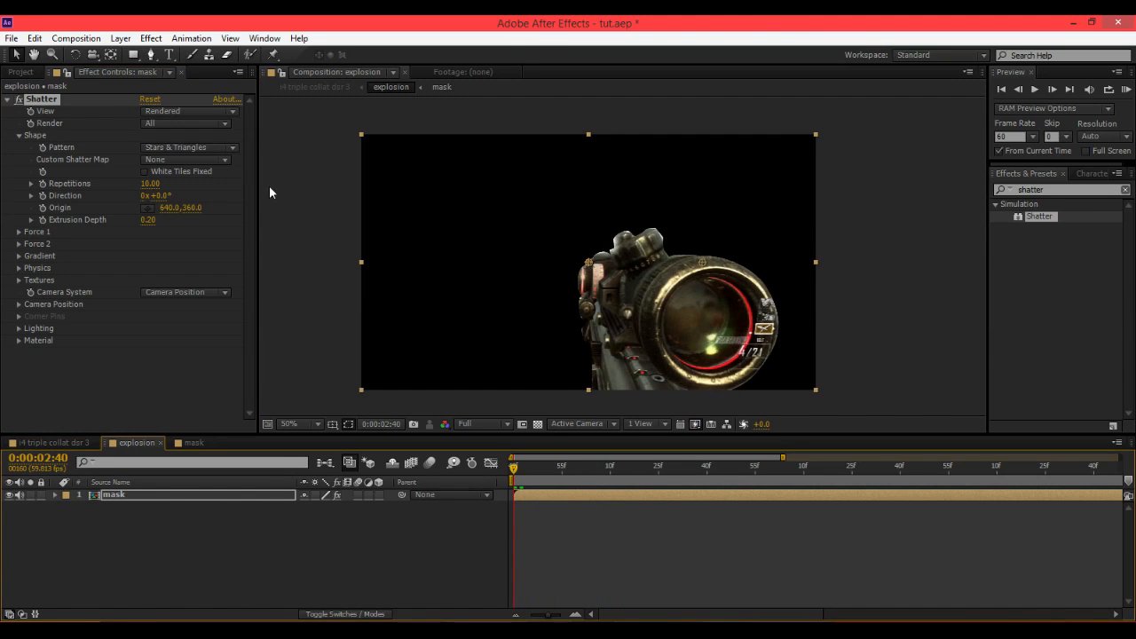
pyautogui.click(189, 147)
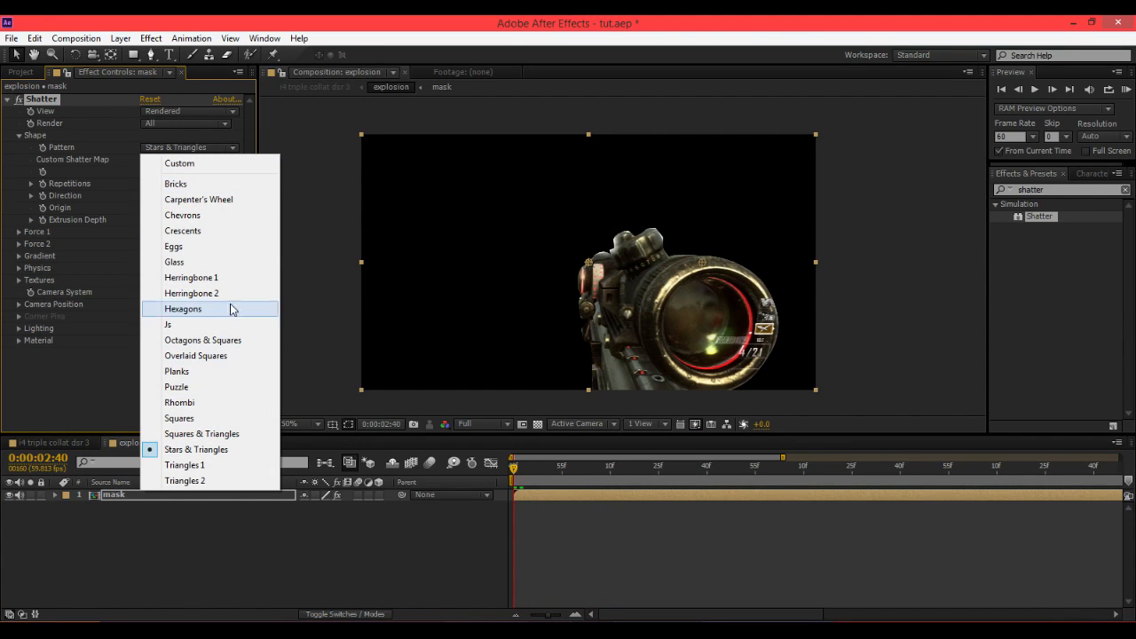
pyautogui.click(216, 323)
pyautogui.moveTo(513, 469)
pyautogui.mouseDown()
pyautogui.moveTo(578, 474)
pyautogui.moveTo(513, 469)
pyautogui.mouseUp()
# Set the Shatter pattern back to Glass and scrub to preview it.
pyautogui.click(189, 147)
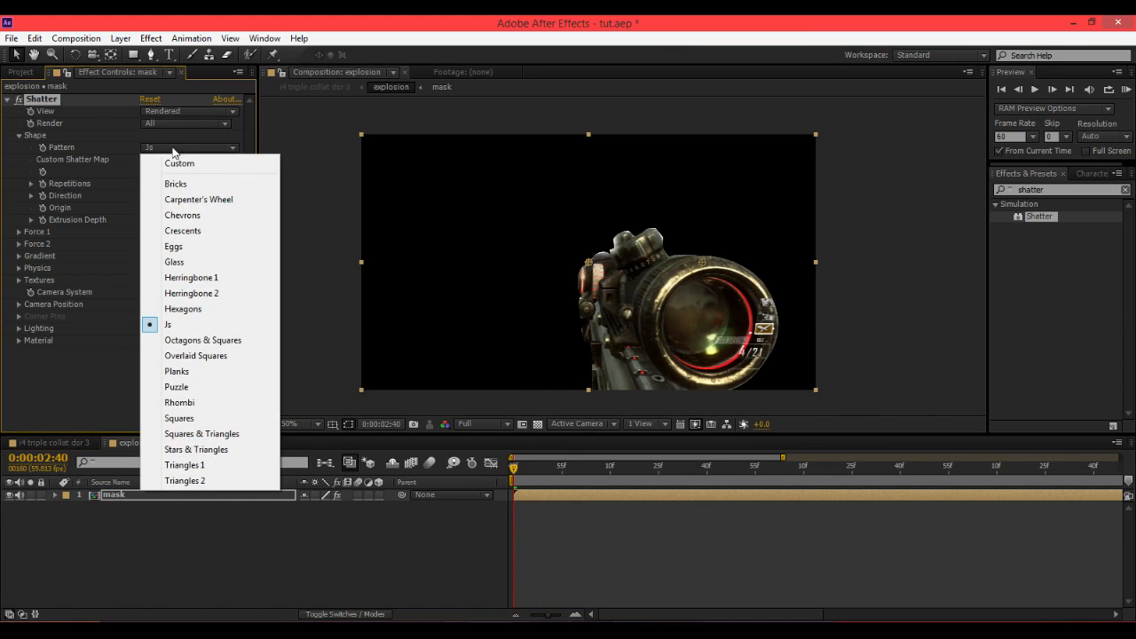
pyautogui.click(190, 262)
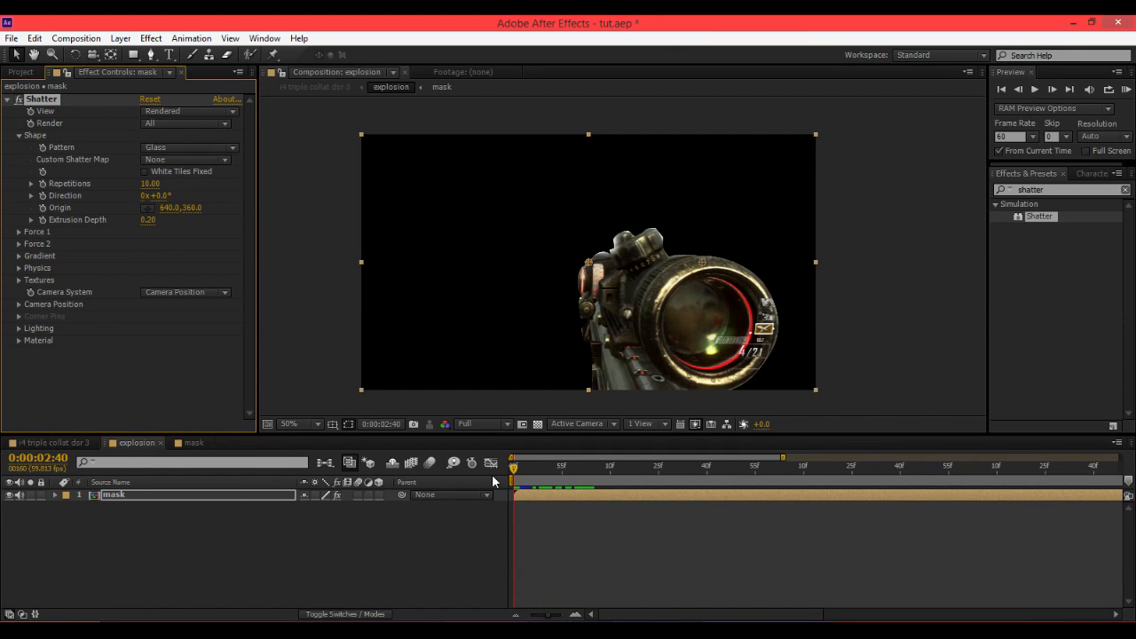
pyautogui.moveTo(512, 480)
pyautogui.mouseDown()
pyautogui.moveTo(562, 471)
pyautogui.moveTo(513, 471)
pyautogui.mouseUp()
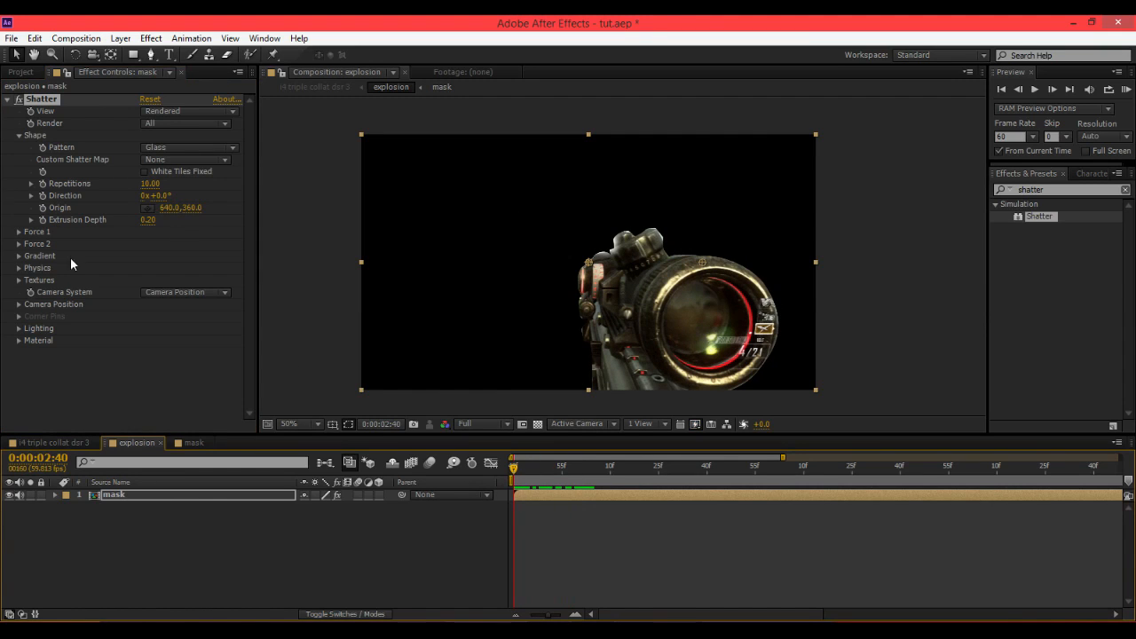
# Expand Force 1 and place its position on the lower part of the scope, at about 800, 624.
pyautogui.click(18, 232)
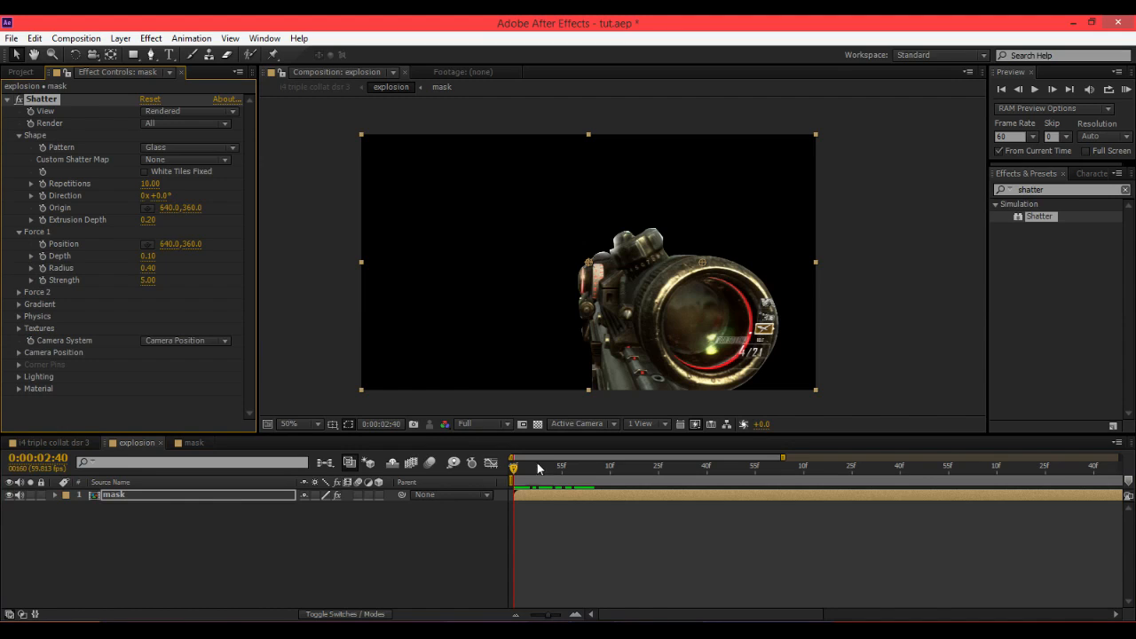
pyautogui.moveTo(531, 467); pyautogui.dragTo(501, 478)
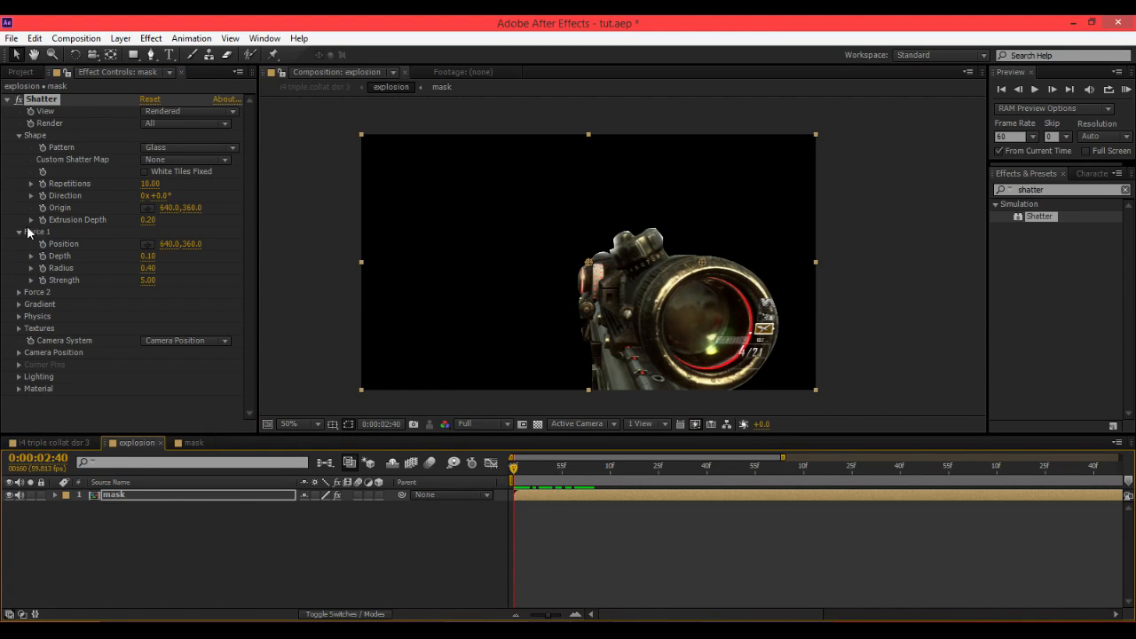
pyautogui.click(148, 244)
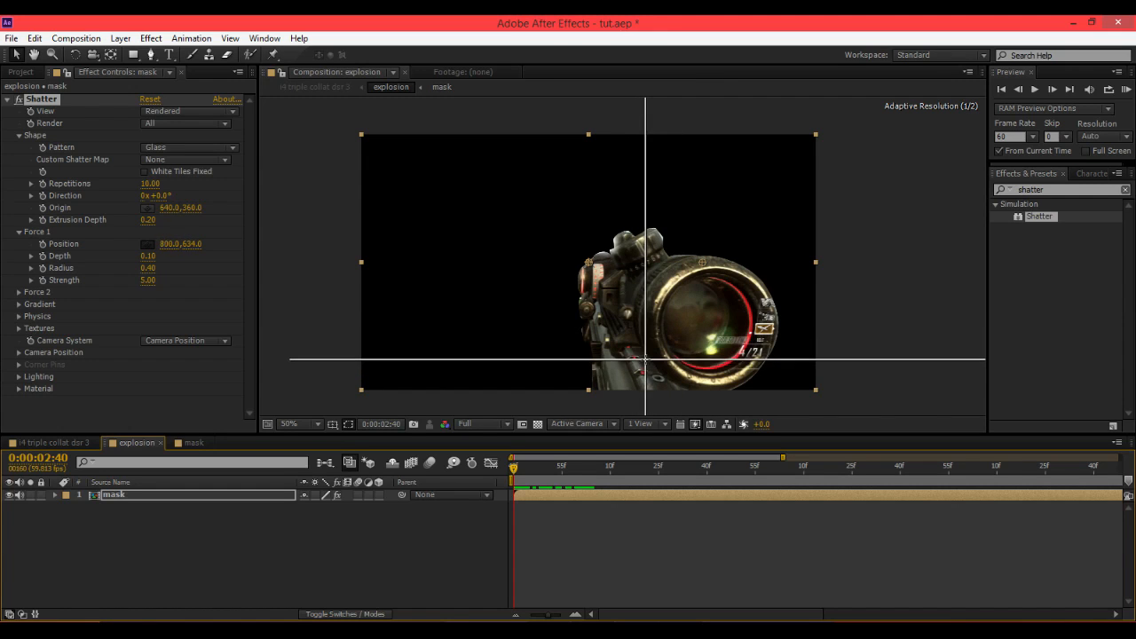
pyautogui.click(645, 357)
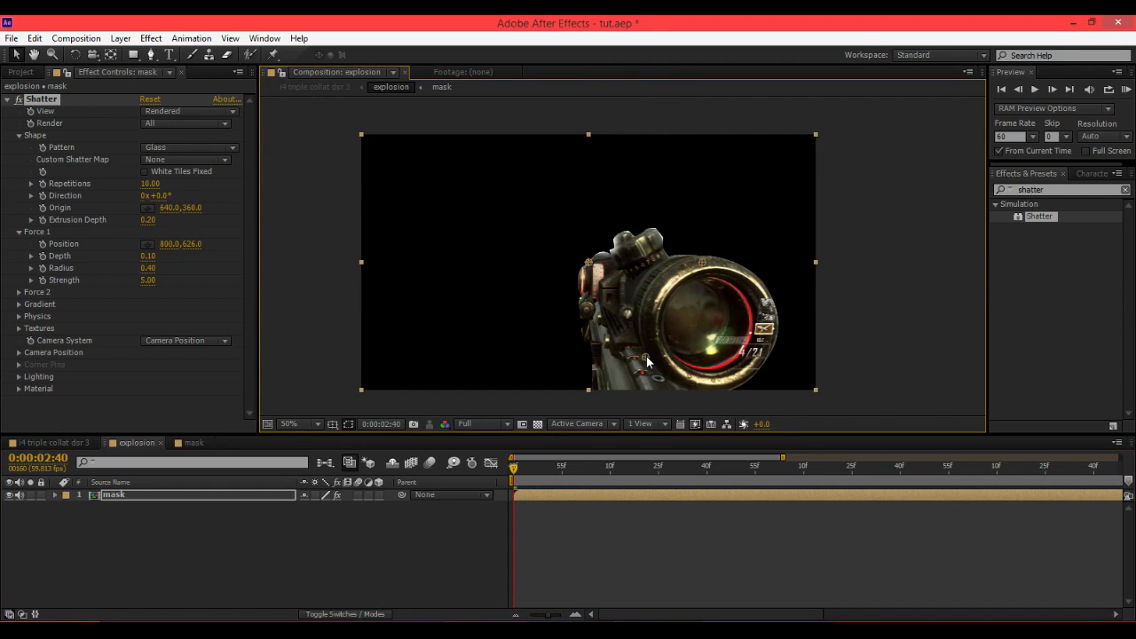
pyautogui.moveTo(646, 358); pyautogui.dragTo(646, 357)
pyautogui.moveTo(515, 470)
pyautogui.mouseDown()
pyautogui.moveTo(601, 476)
pyautogui.moveTo(513, 474)
pyautogui.mouseUp()
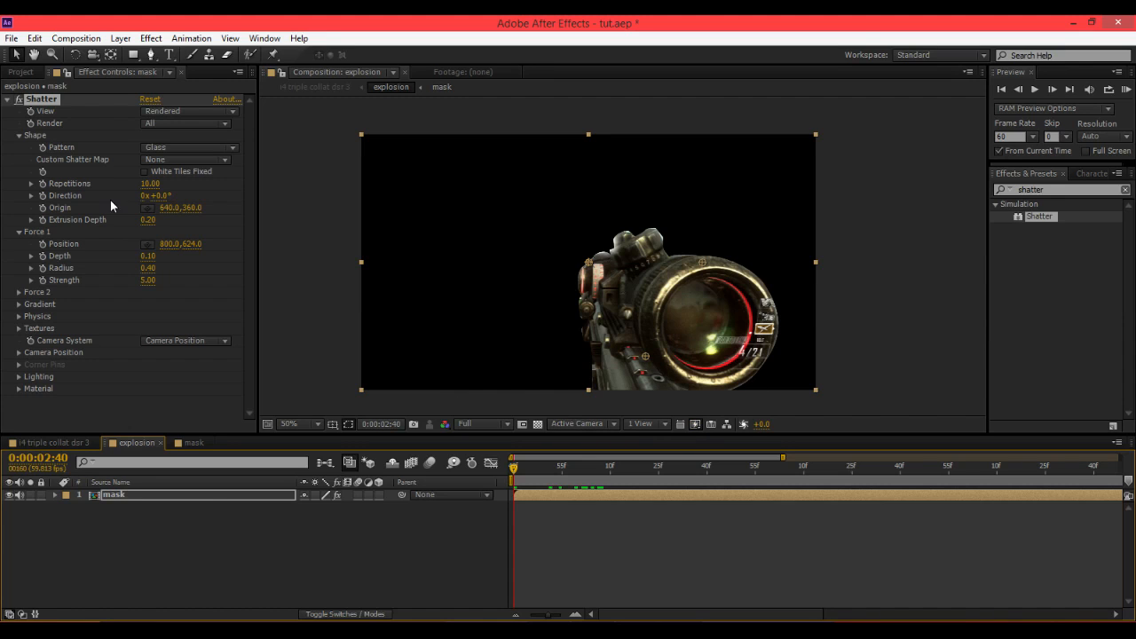
# Play and scrub through the shatter to preview the explosion, then collapse Force 1.
pyautogui.press('space')
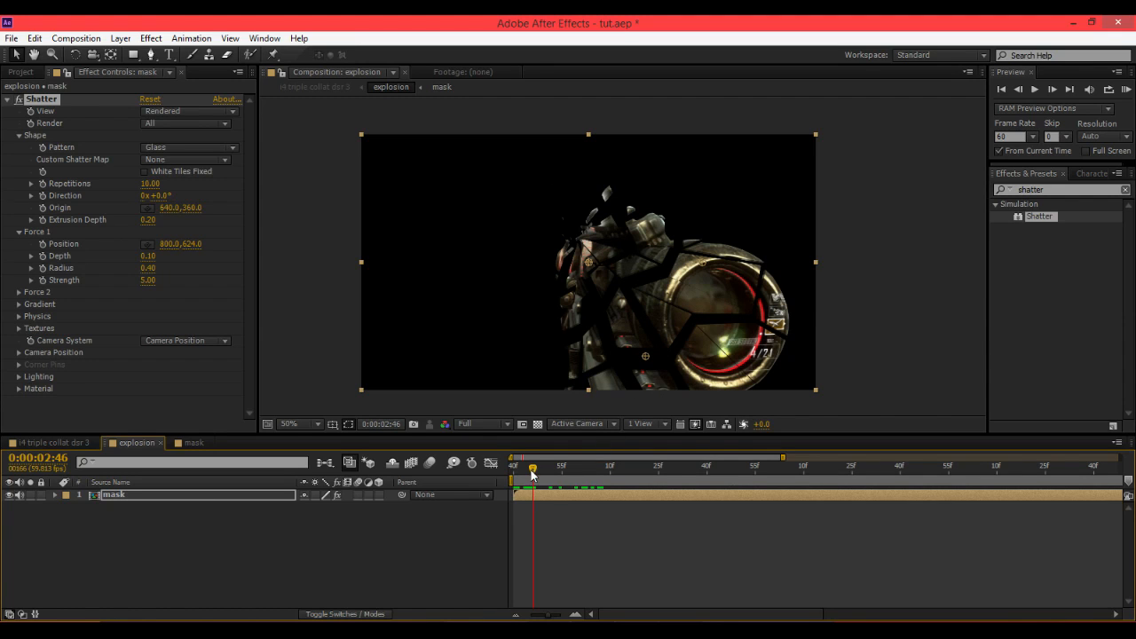
pyautogui.moveTo(533, 468); pyautogui.dragTo(930, 471)
pyautogui.moveTo(744, 493); pyautogui.dragTo(479, 494)
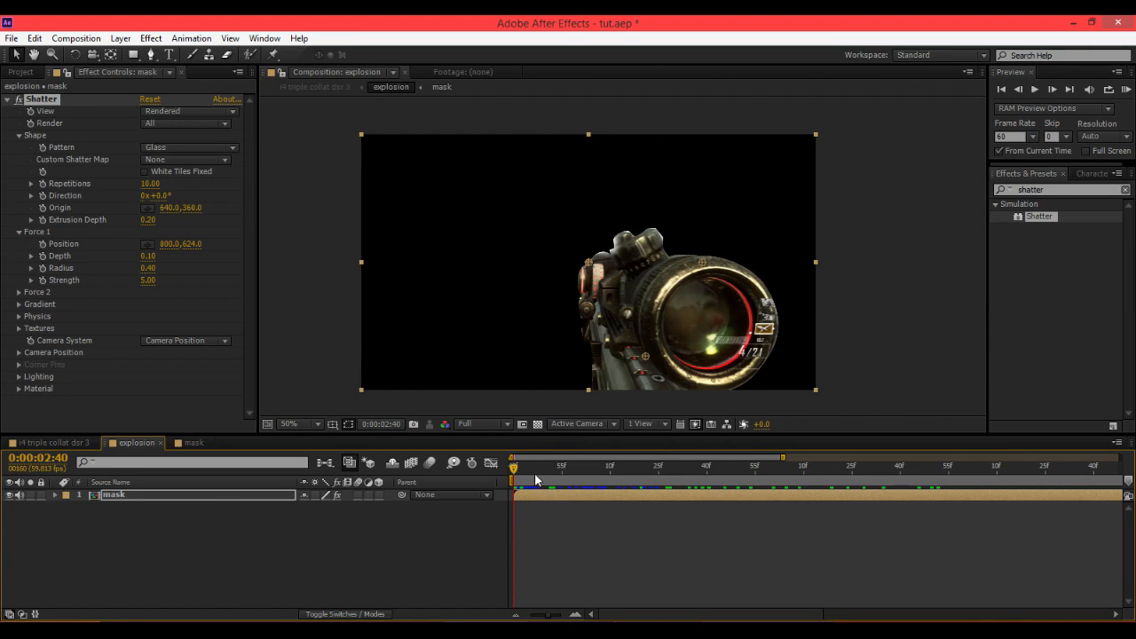
pyautogui.moveTo(535, 474); pyautogui.dragTo(502, 479)
pyautogui.click(65, 167)
pyautogui.click(19, 232)
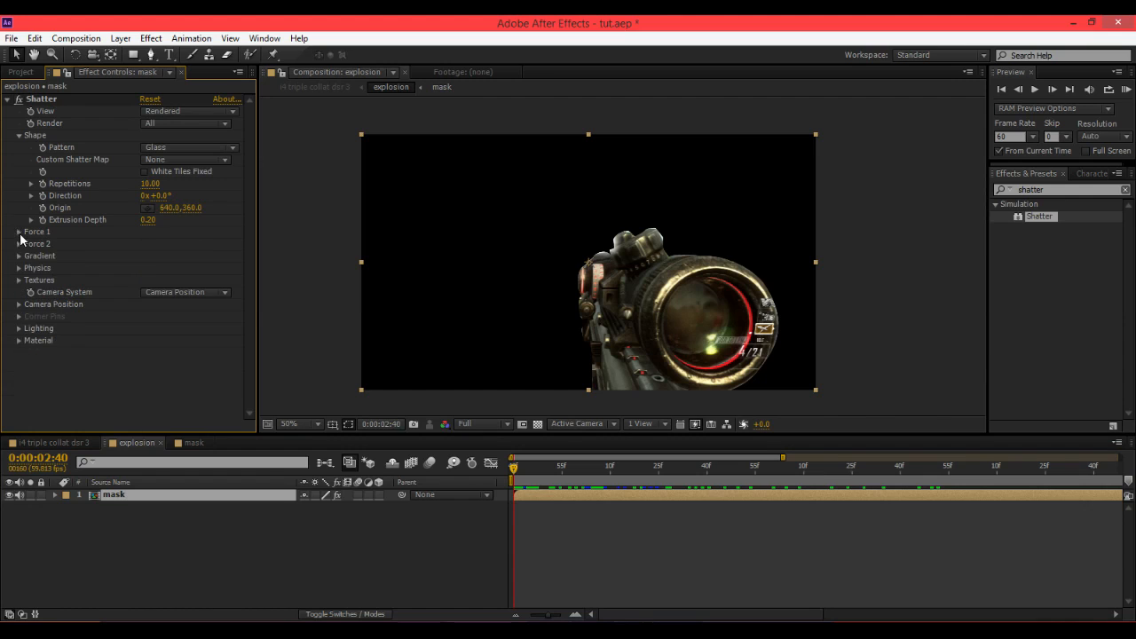
# Set the Shatter Repetitions to 50.
pyautogui.moveTo(552, 461); pyautogui.dragTo(573, 463)
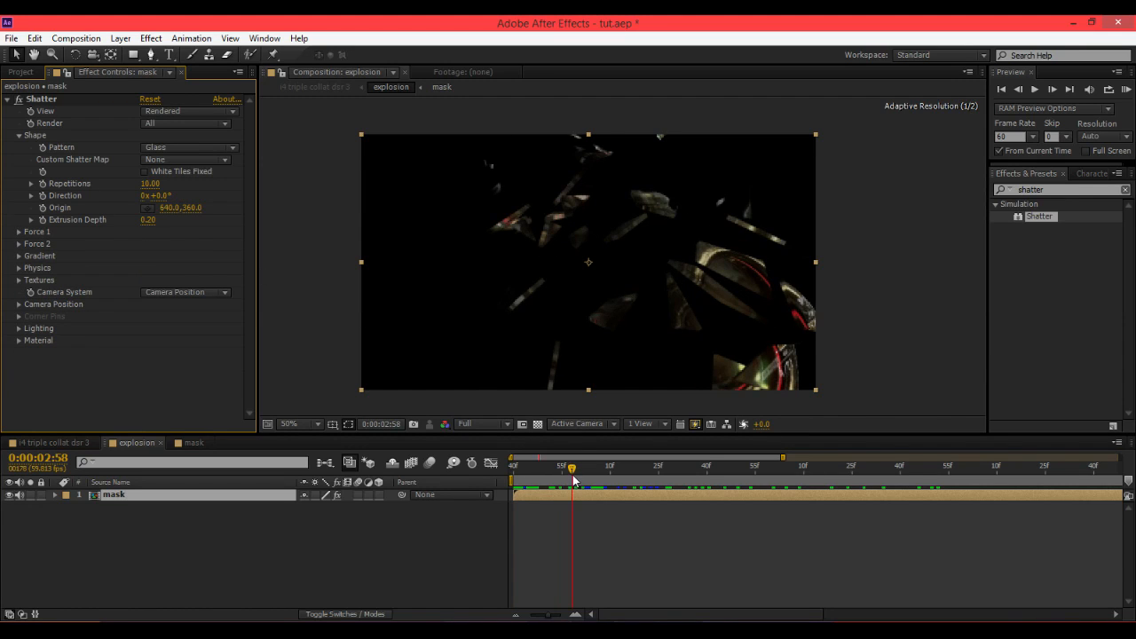
pyautogui.click(153, 184)
pyautogui.press('Return')
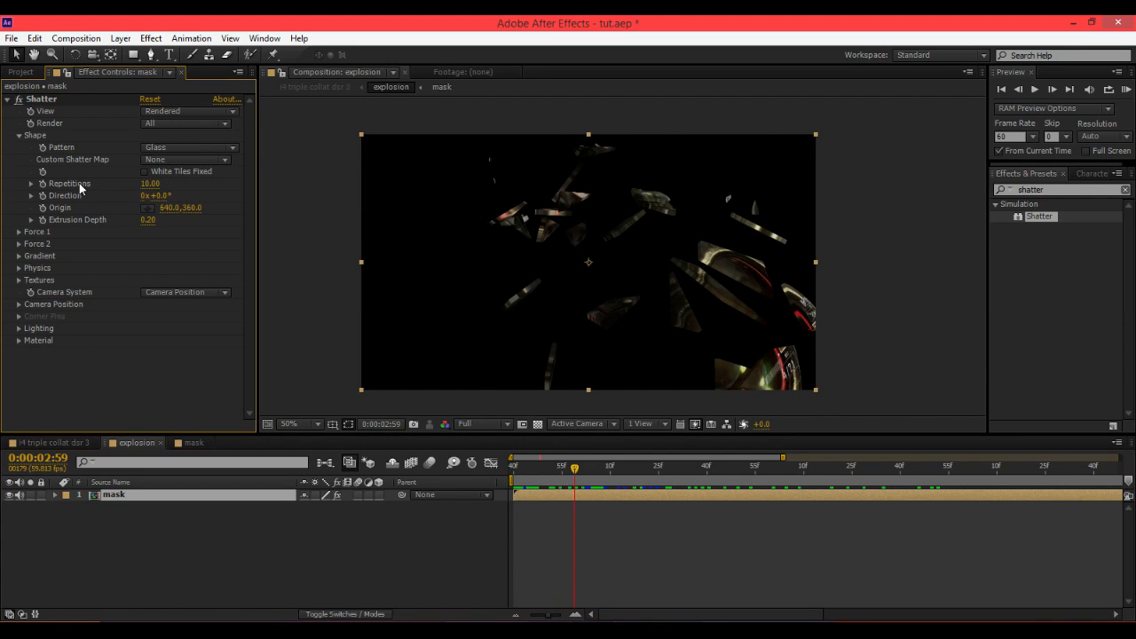
pyautogui.click(151, 184)
pyautogui.write('20')
pyautogui.press('Return')
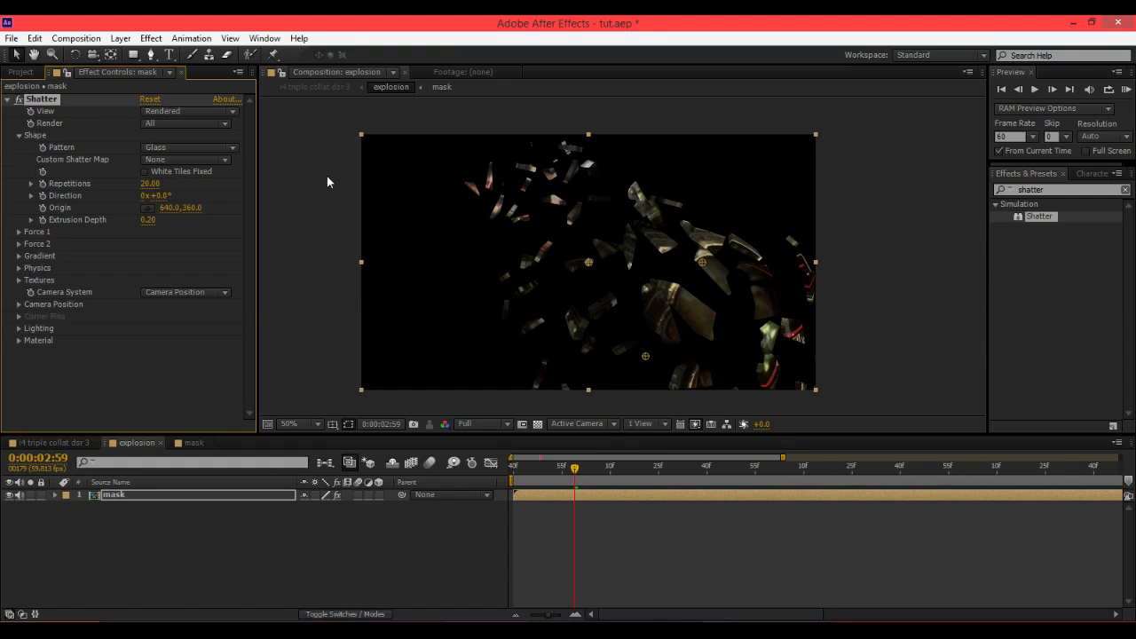
pyautogui.click(147, 184)
pyautogui.write('50')
pyautogui.press('Return')
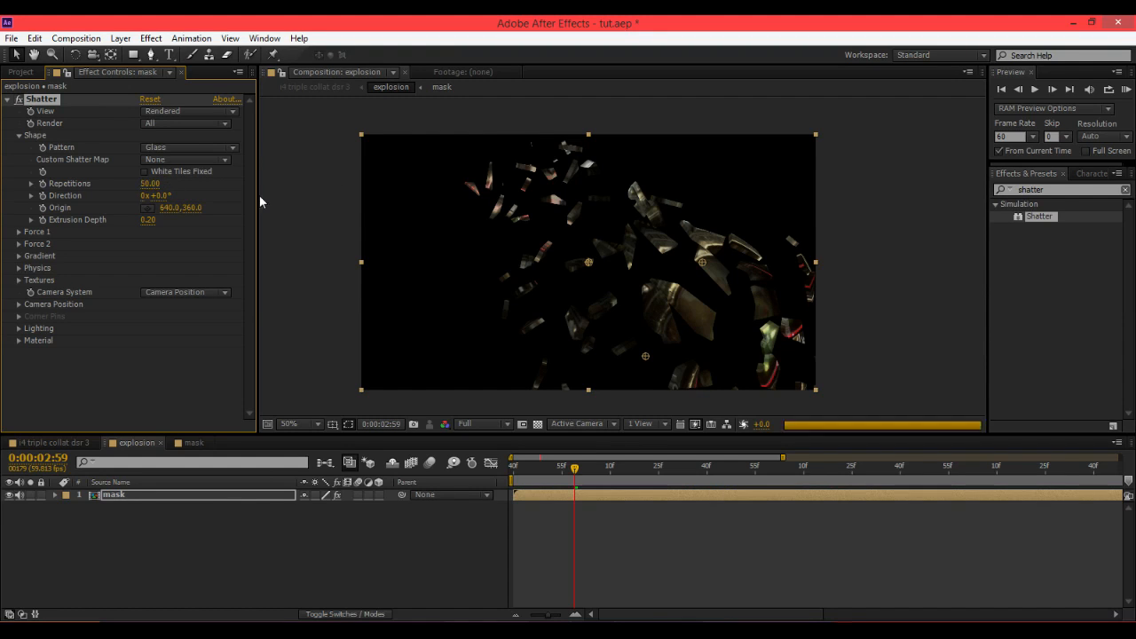
# Set the Extrusion Depth to 0.10 and scrub to preview the finer pieces.
pyautogui.click(653, 287)
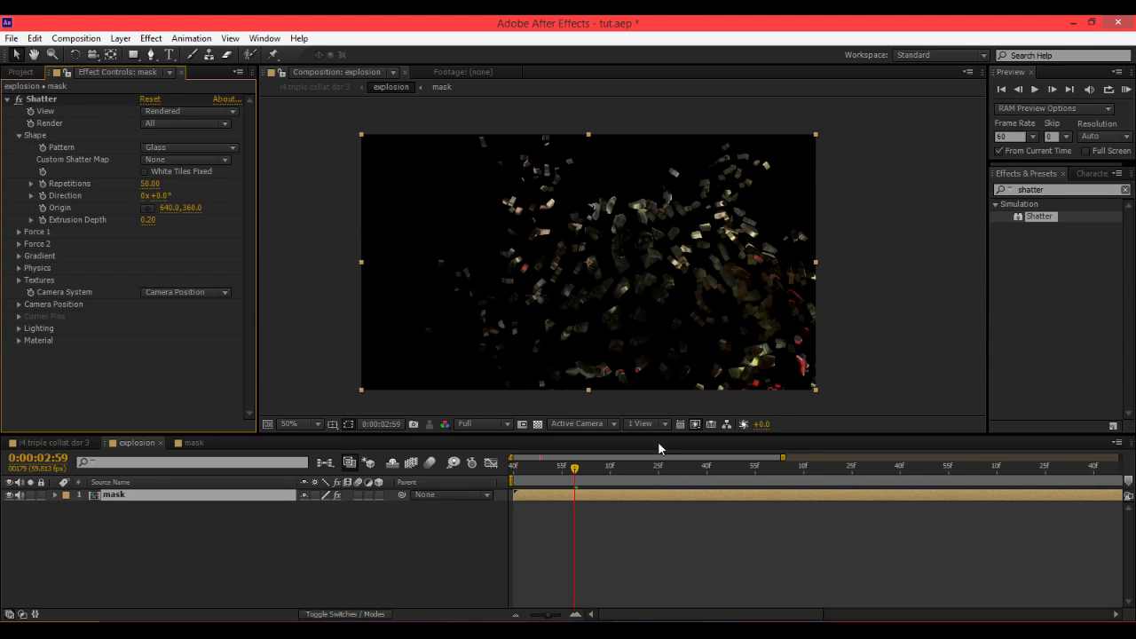
pyautogui.moveTo(654, 467); pyautogui.dragTo(660, 468)
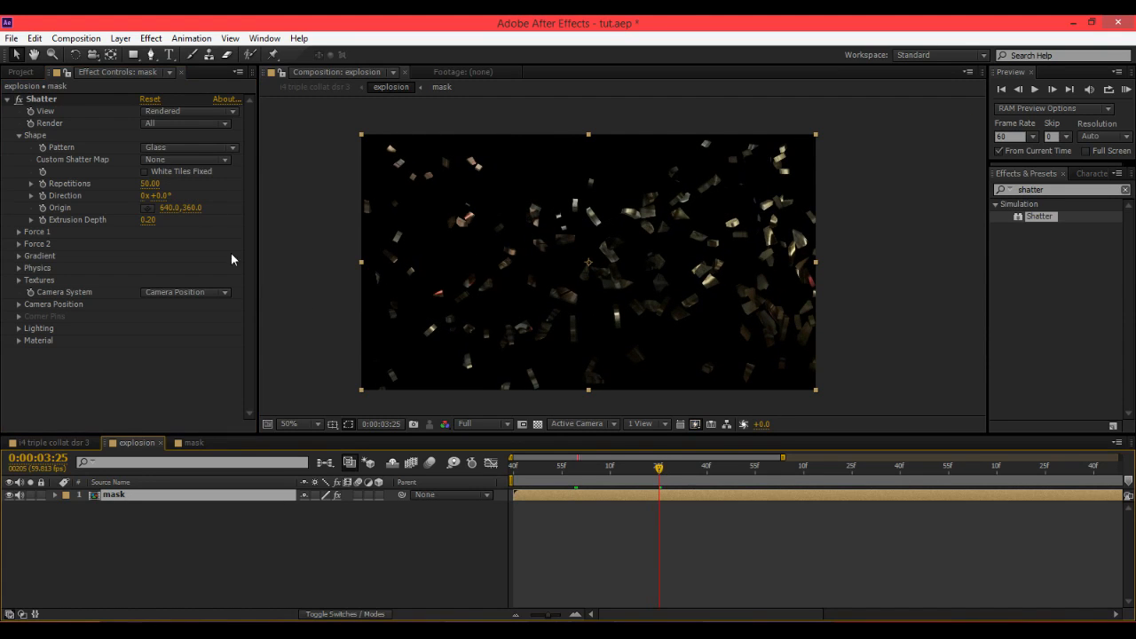
pyautogui.click(148, 220)
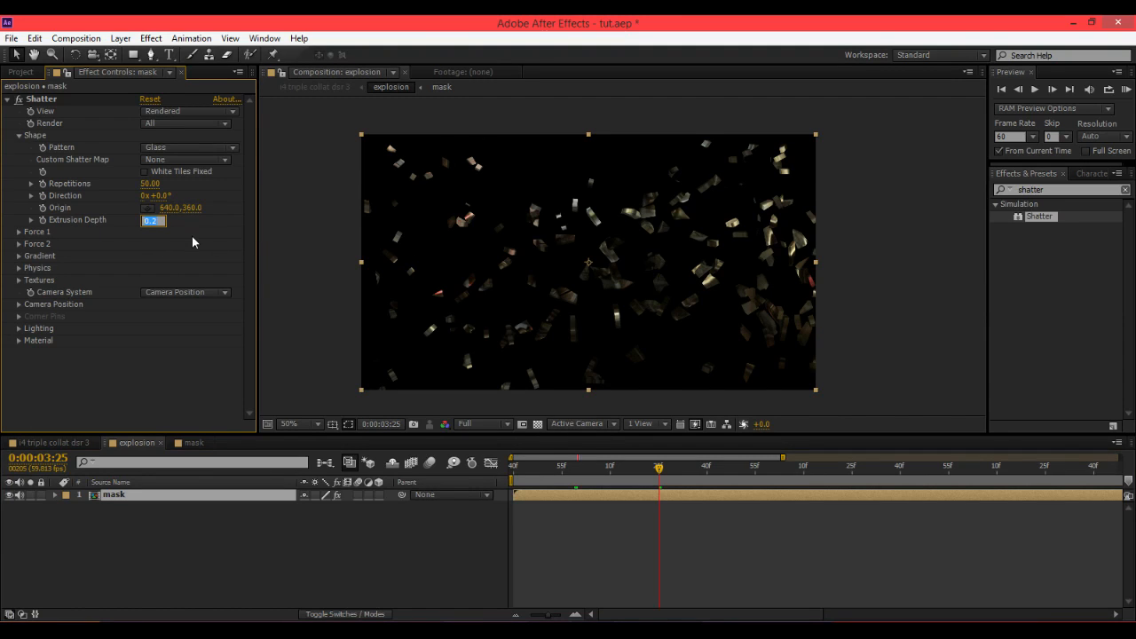
pyautogui.write('1')
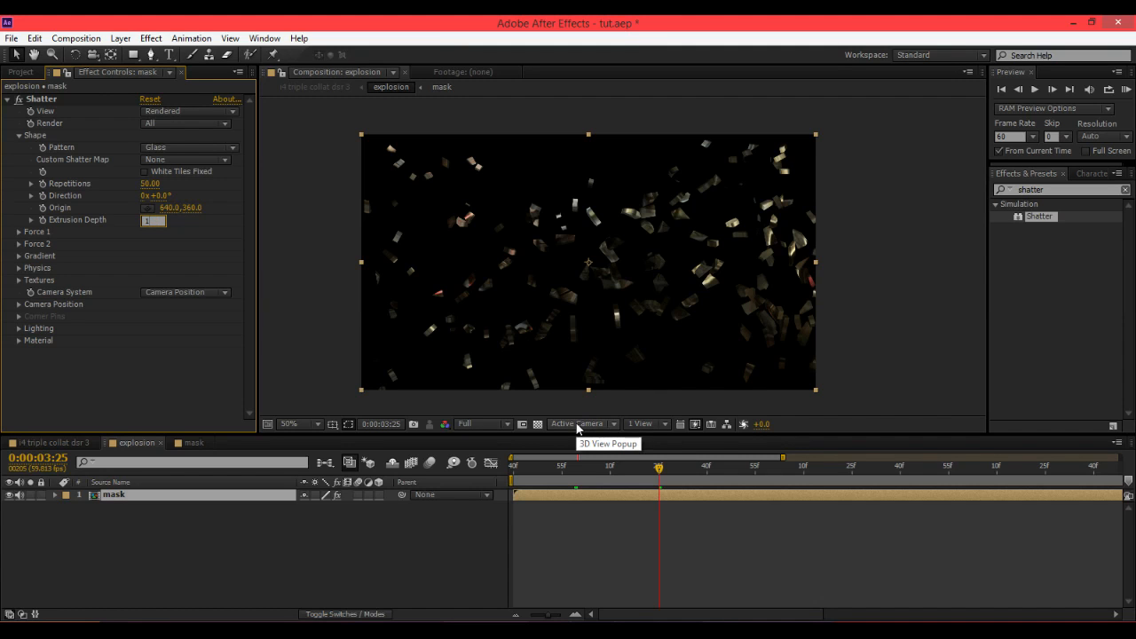
pyautogui.press('Return')
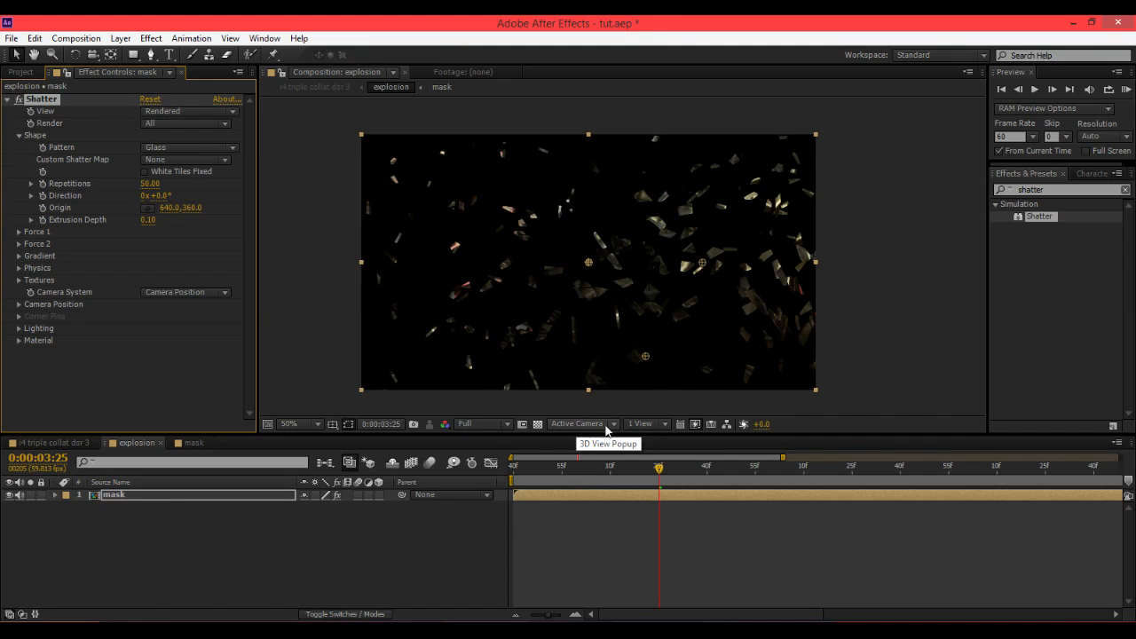
pyautogui.moveTo(658, 467); pyautogui.dragTo(591, 476)
# Duplicate the mask layer and select the top copy.
pyautogui.click(167, 499)
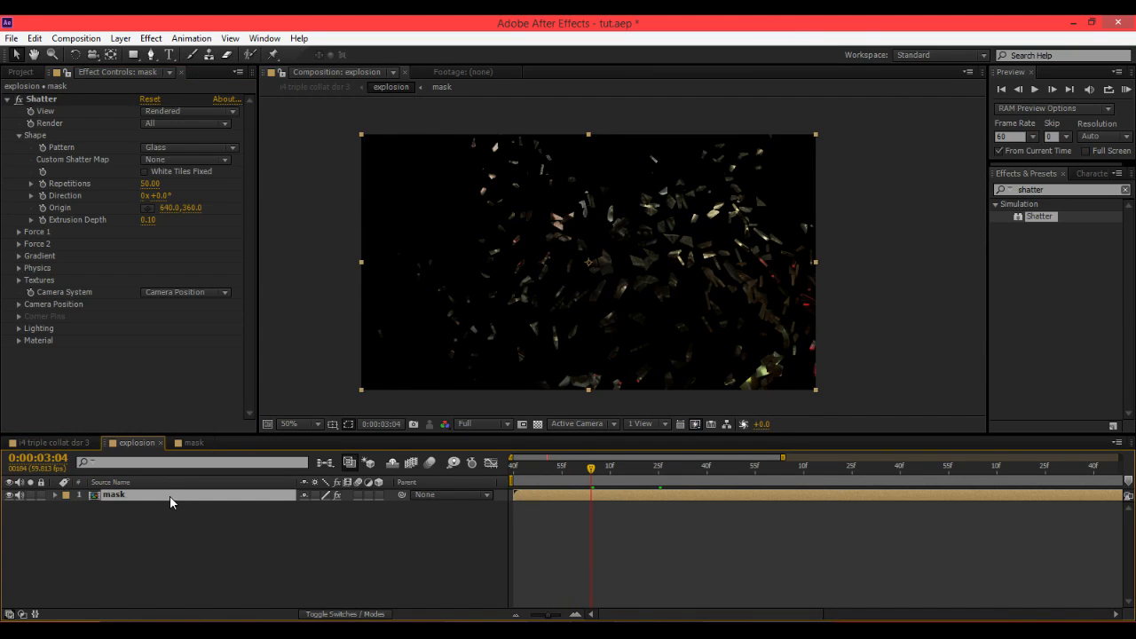
pyautogui.hotkey('ctrl', 'd')
pyautogui.click(131, 506)
pyautogui.click(137, 492)
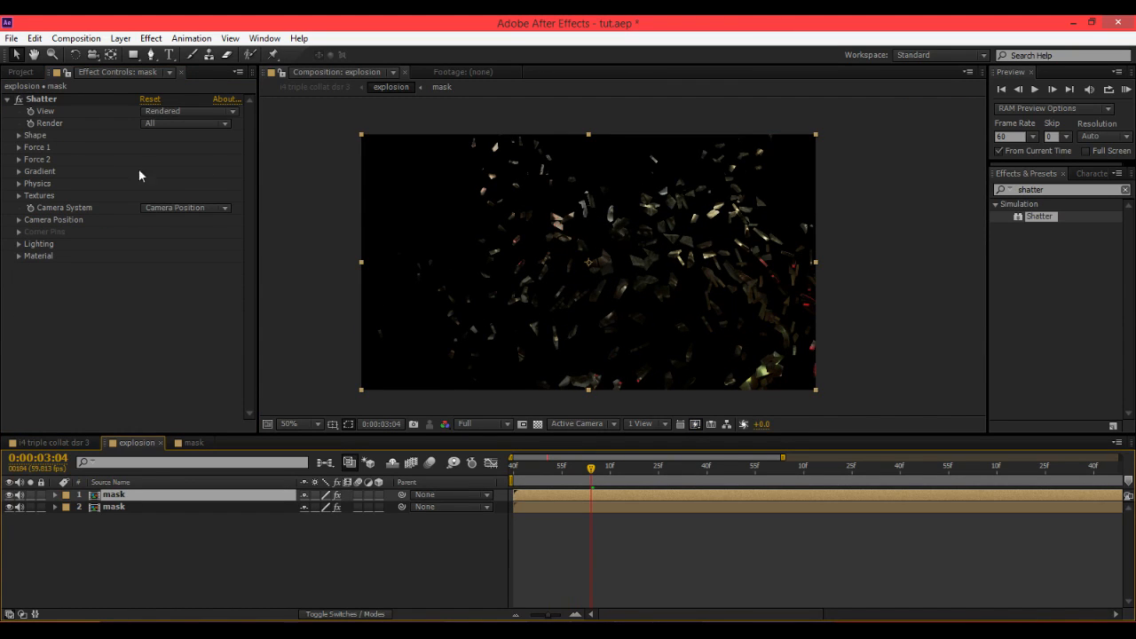
# On the top copy, expand Force 1 and Shape and set Repetitions to 10.
pyautogui.click(20, 147)
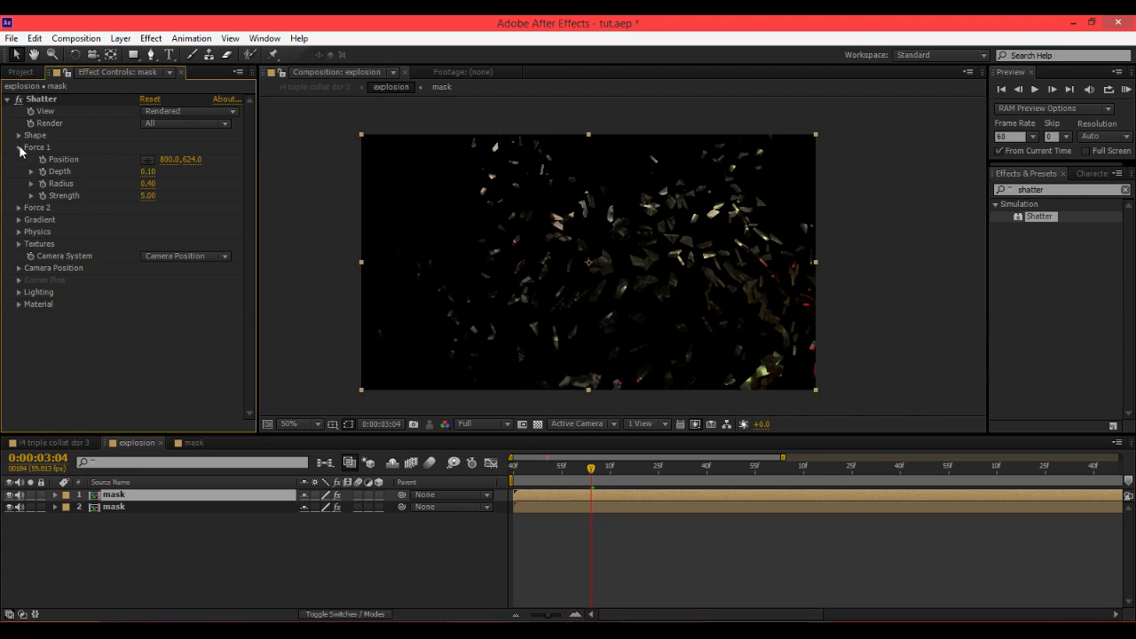
pyautogui.click(20, 135)
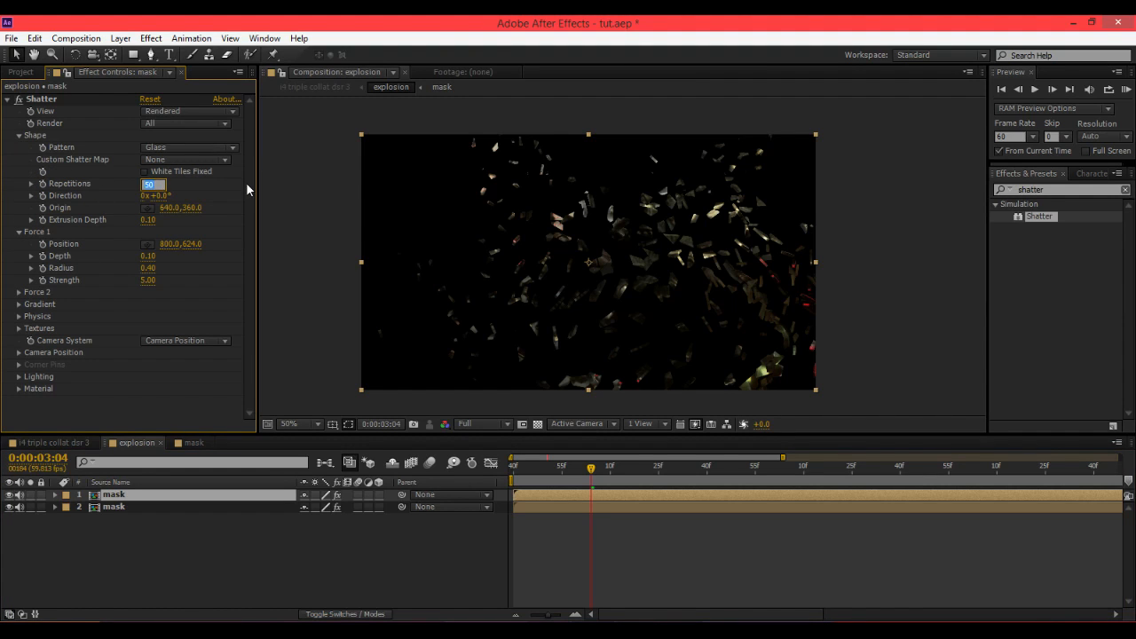
pyautogui.write('10')
pyautogui.press('Return')
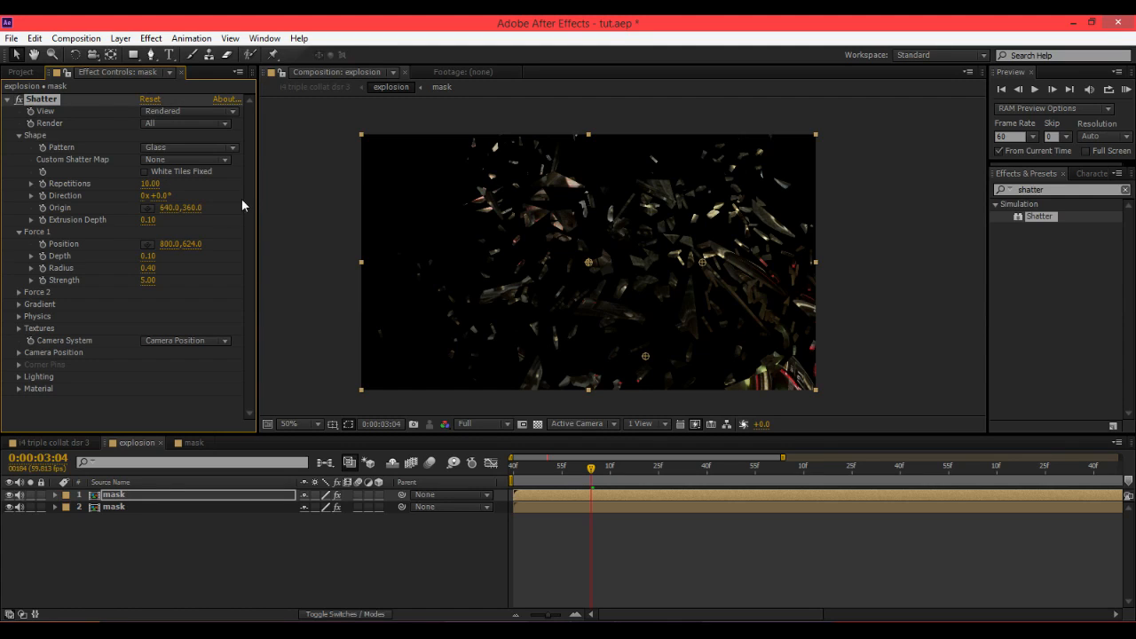
# Set the top copy's Extrusion Depth to 0.25.
pyautogui.click(157, 219)
pyautogui.press('Return')
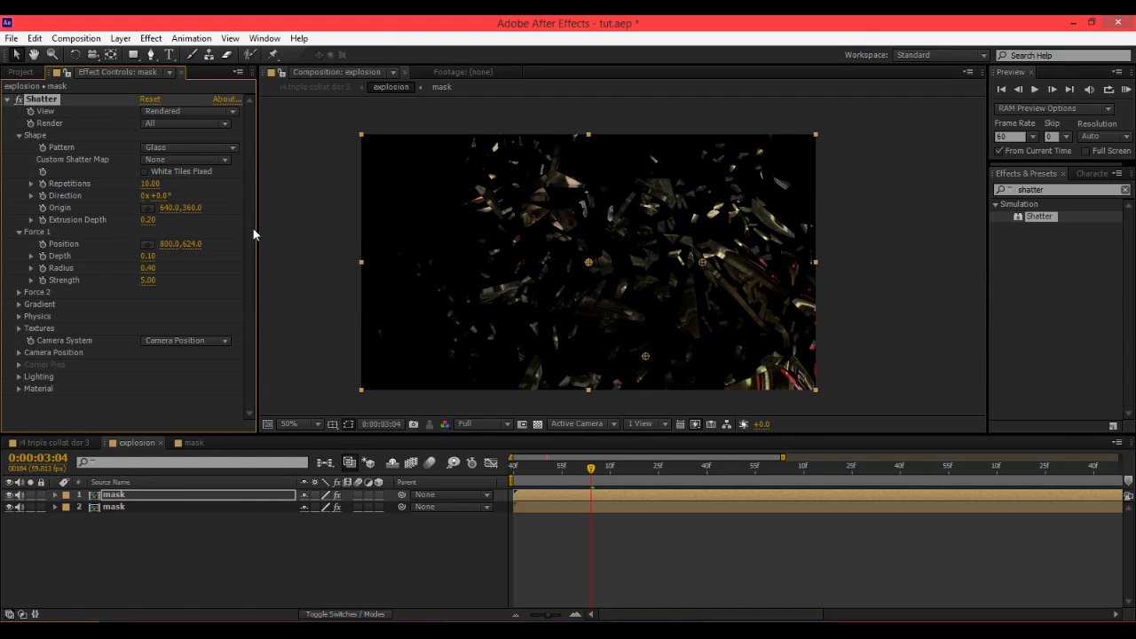
pyautogui.click(148, 221)
pyautogui.write('.25')
pyautogui.press('Return')
# Scrub through the shatter and examine the Physics and Camera Position settings.
pyautogui.moveTo(598, 480); pyautogui.dragTo(633, 477)
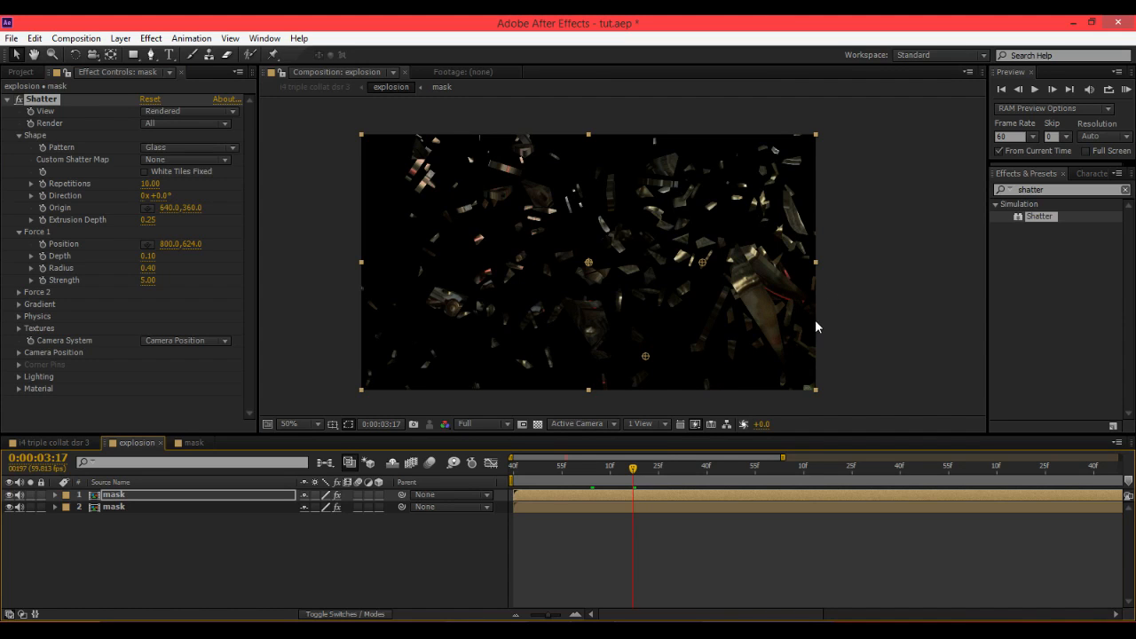
pyautogui.click(666, 480)
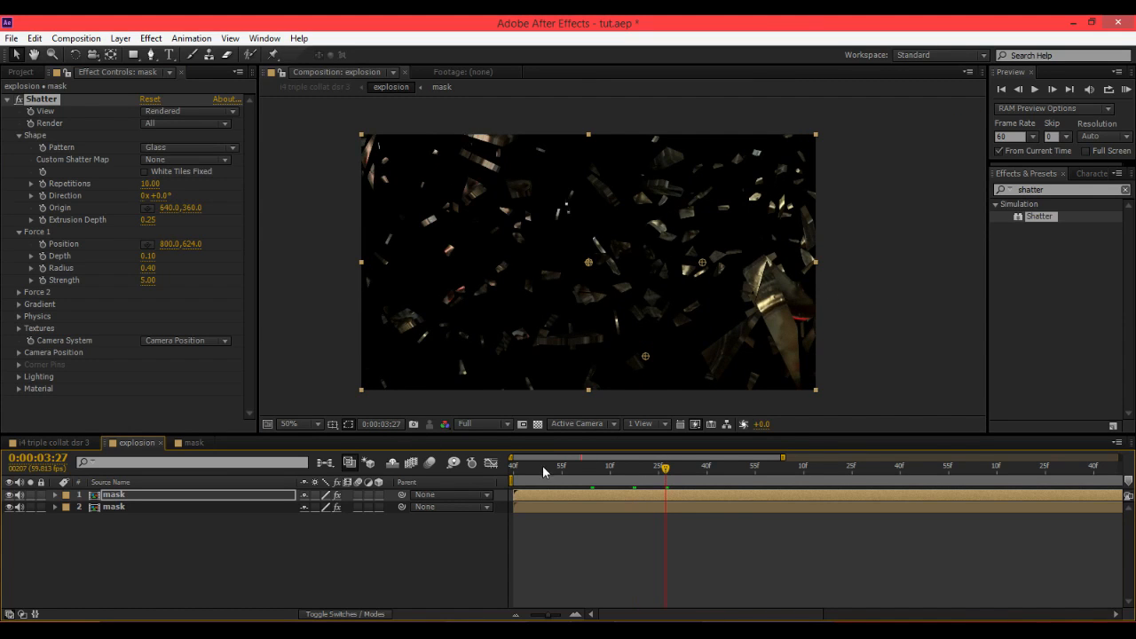
pyautogui.moveTo(542, 471); pyautogui.dragTo(596, 473)
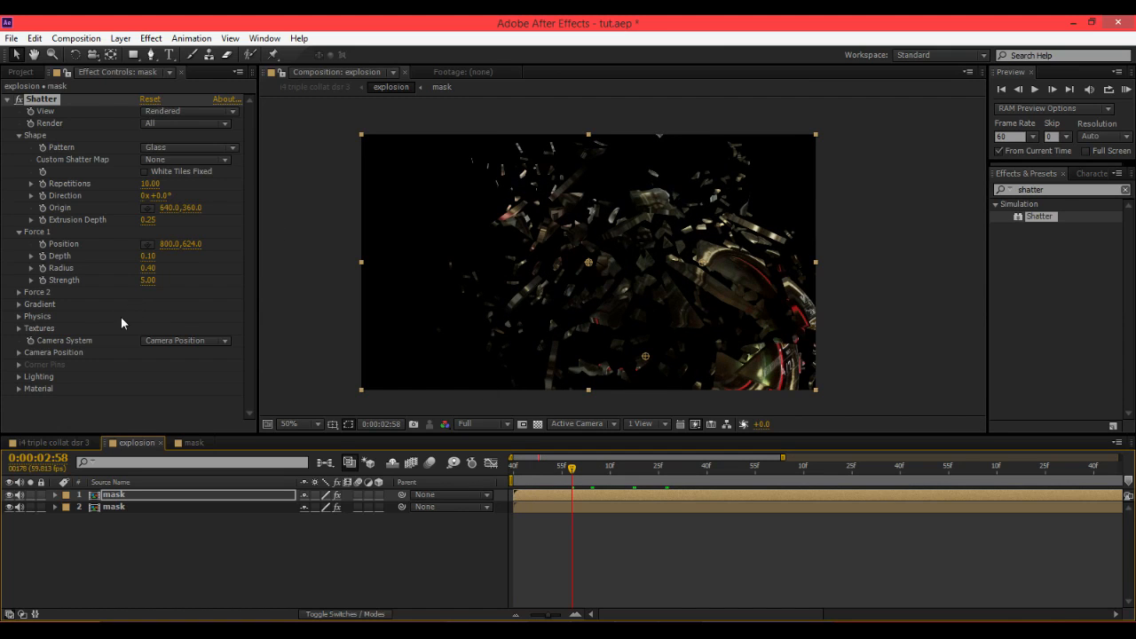
pyautogui.moveTo(562, 475); pyautogui.dragTo(537, 477)
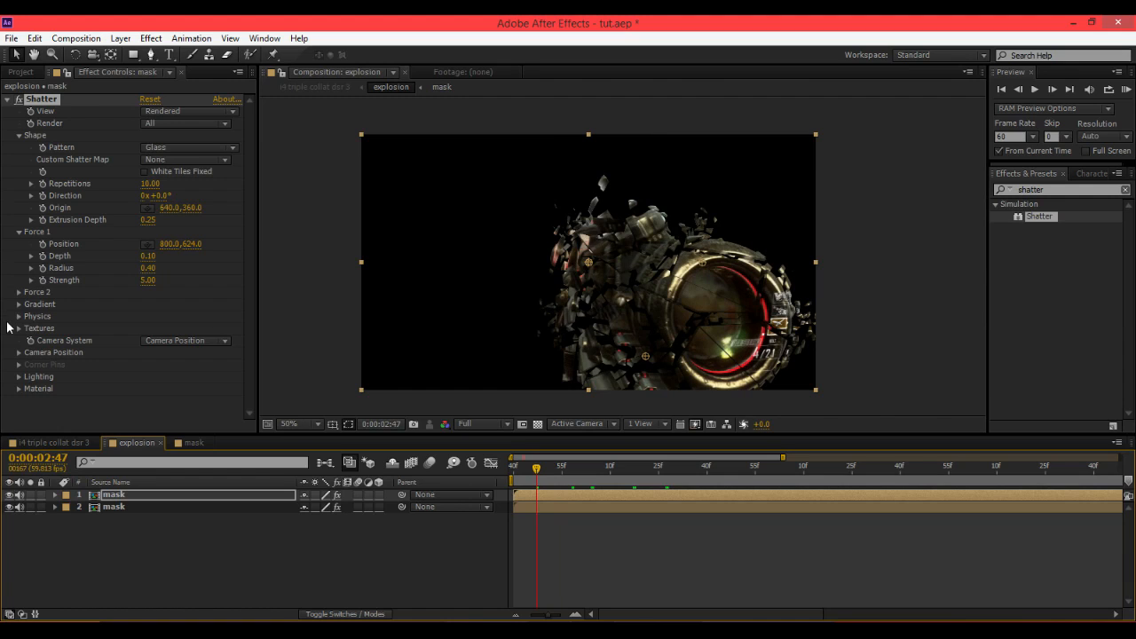
pyautogui.moveTo(537, 476); pyautogui.dragTo(513, 479)
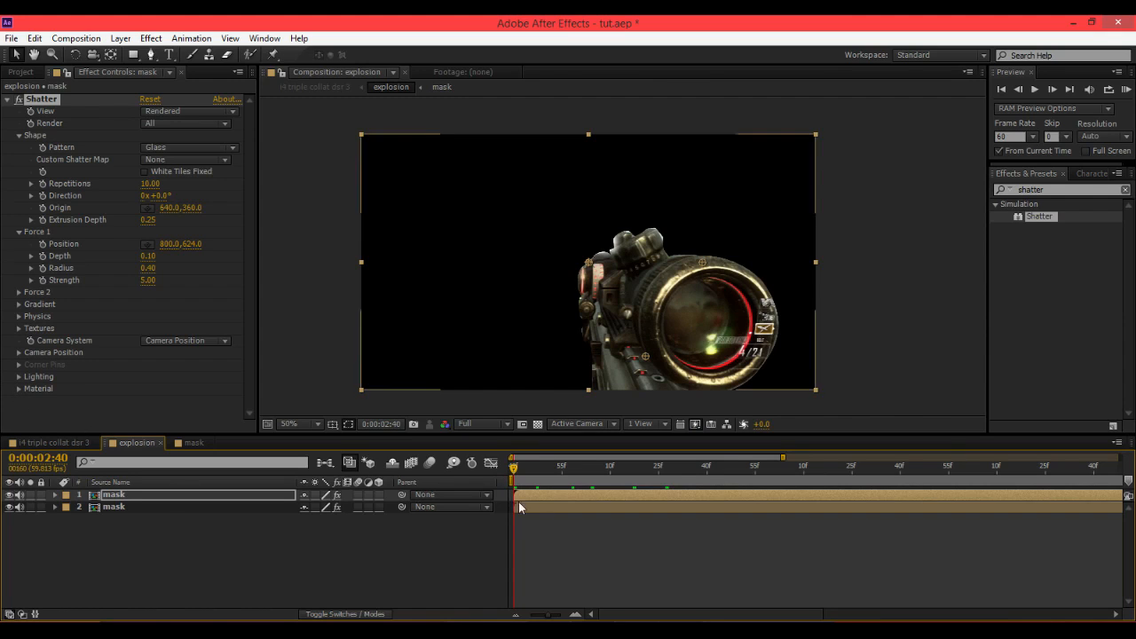
pyautogui.click(17, 321)
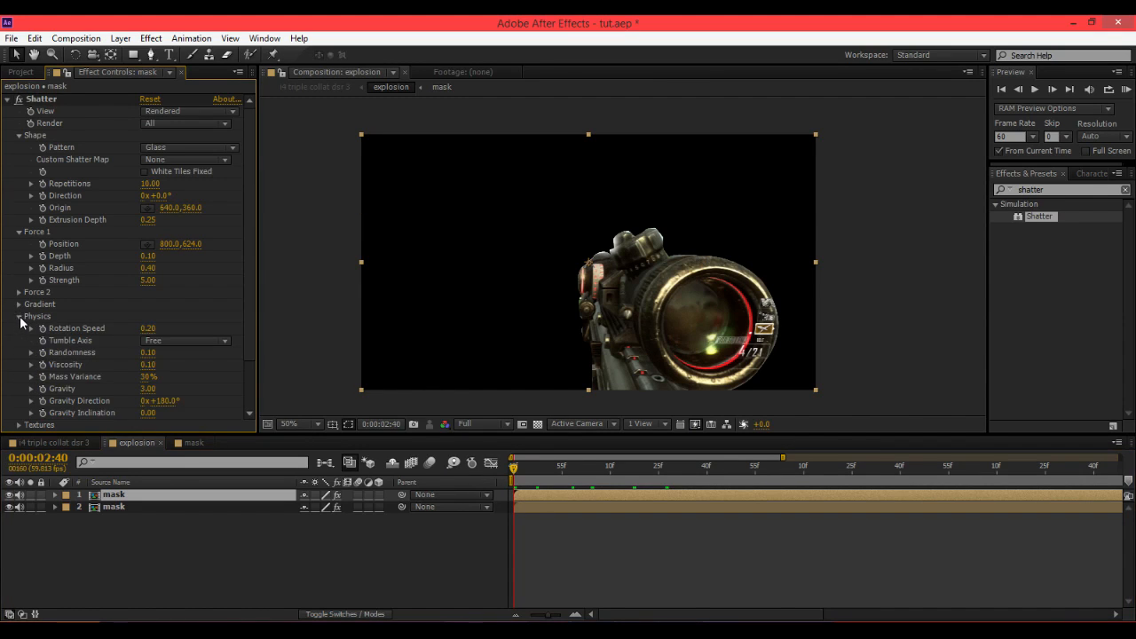
pyautogui.scroll(-1, 18, 321)
pyautogui.click(20, 285)
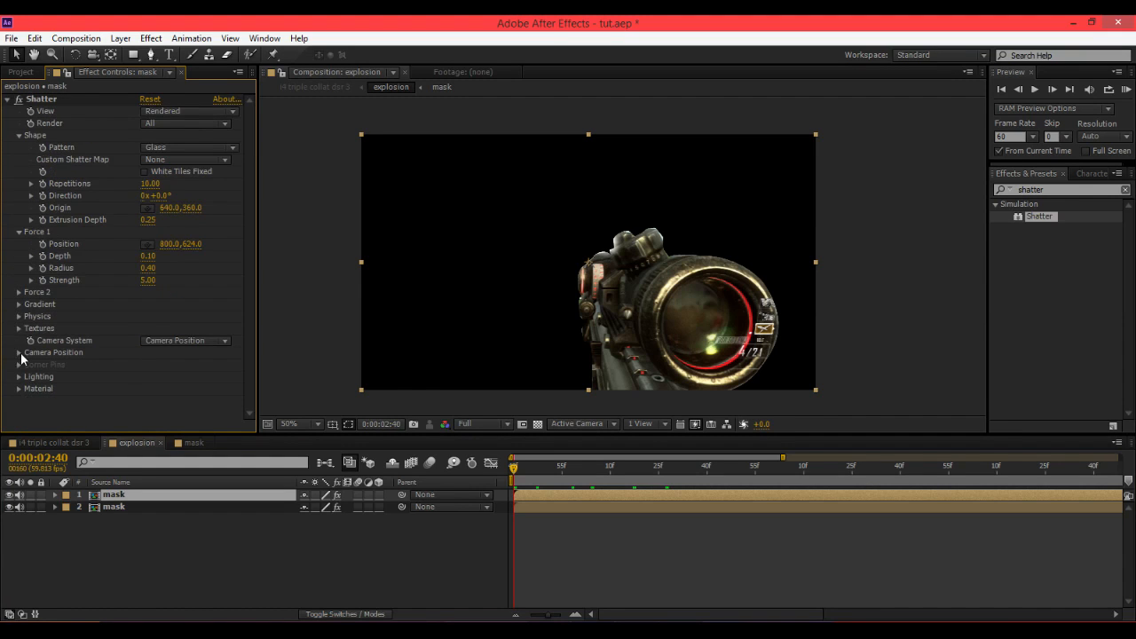
pyautogui.click(20, 353)
pyautogui.moveTo(549, 467); pyautogui.dragTo(538, 475)
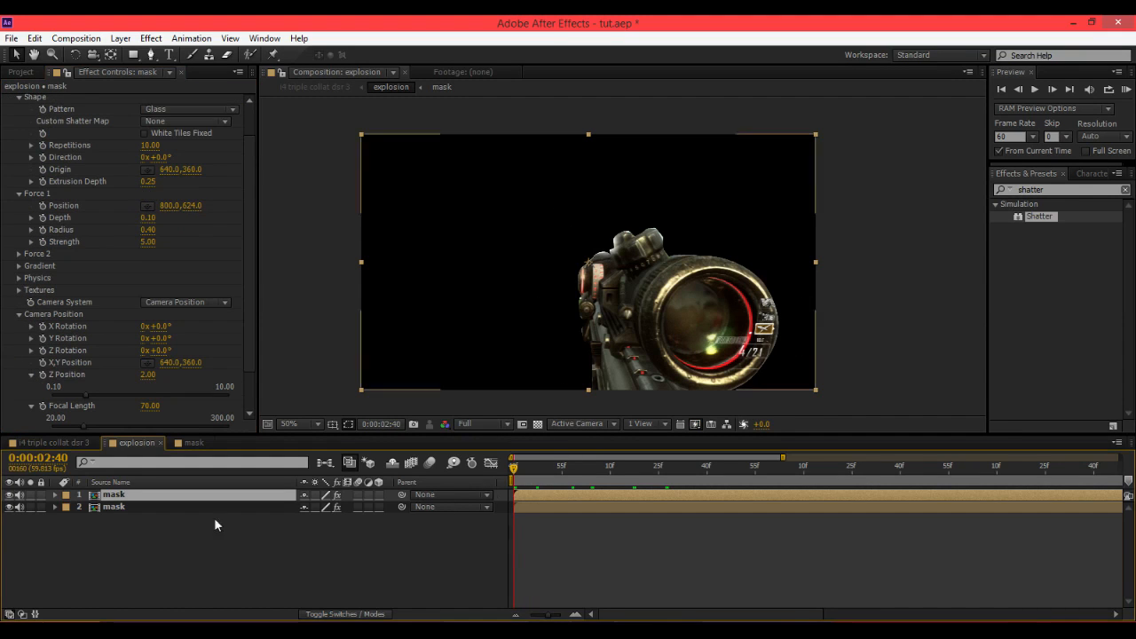
# Hide the lower mask layer and scrub to preview the top copy's shatter alone.
pyautogui.click(10, 507)
pyautogui.click(11, 508)
pyautogui.click(11, 508)
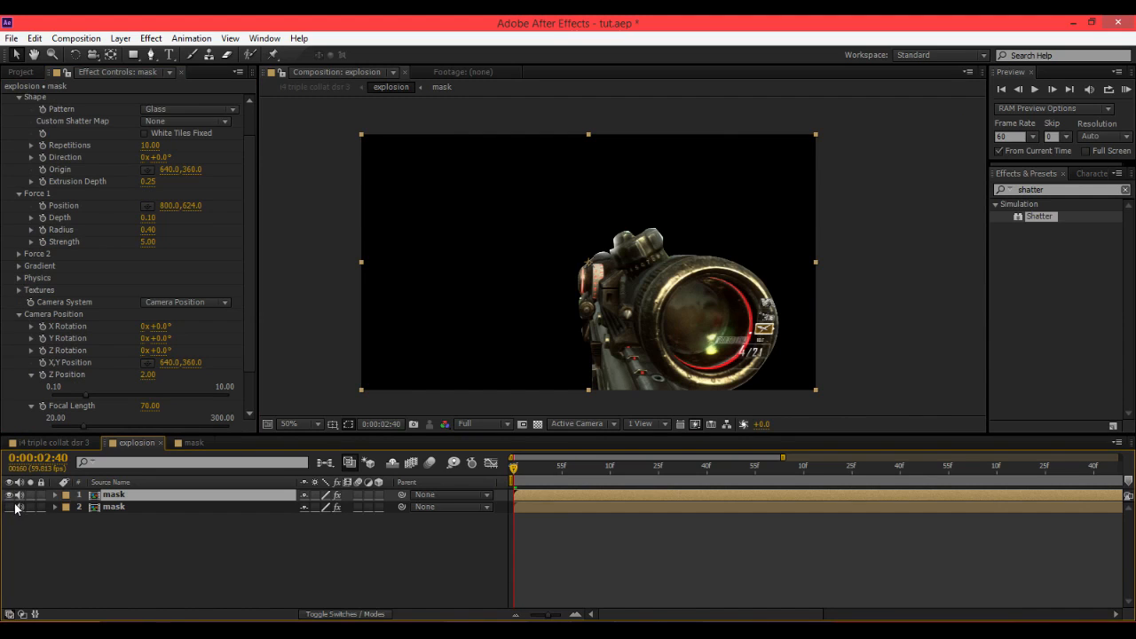
pyautogui.click(18, 496)
pyautogui.moveTo(515, 469); pyautogui.dragTo(559, 484)
# Rename the lower mask layer as small.
pyautogui.click(528, 509)
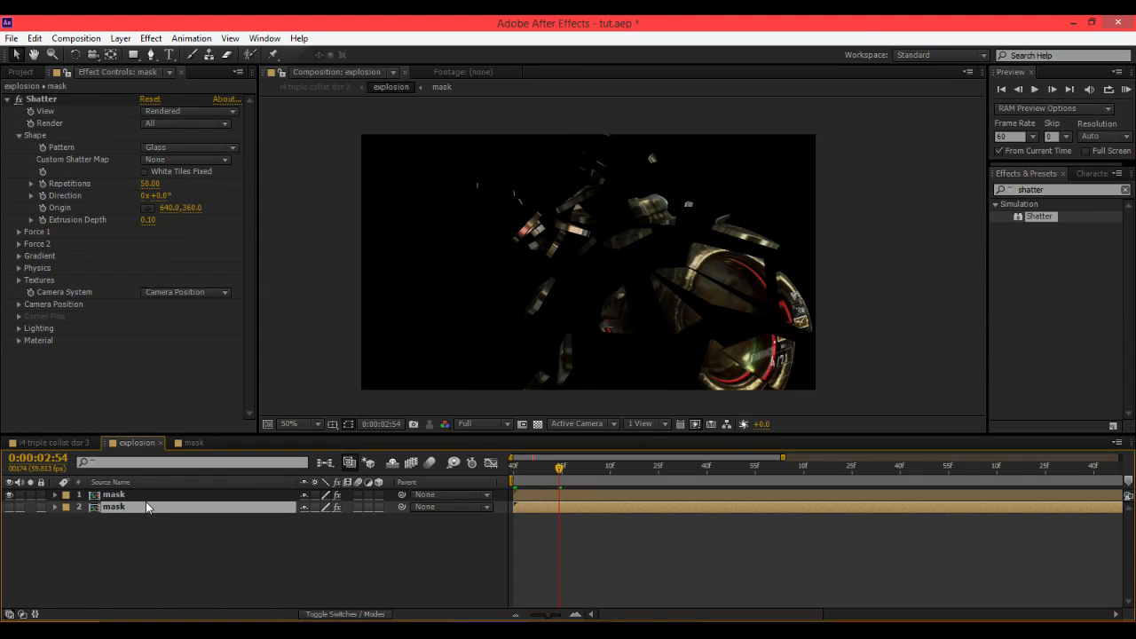
pyautogui.press('Return')
pyautogui.write('sa')
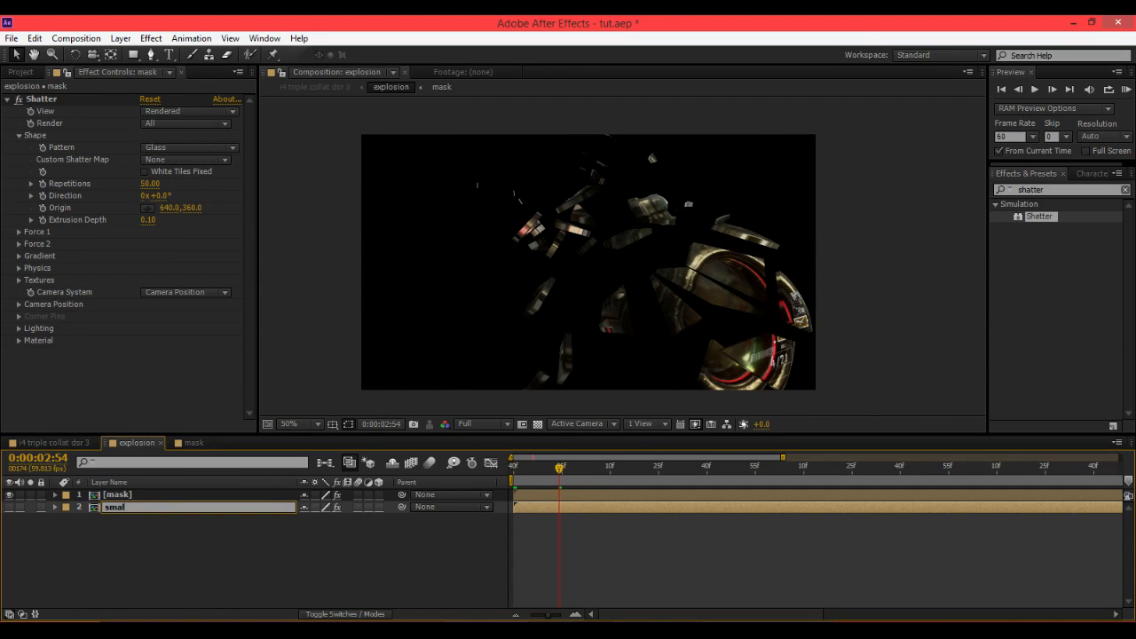
pyautogui.press('Return')
# Rename the top mask layer as big.
pyautogui.click(149, 498)
pyautogui.press('Return')
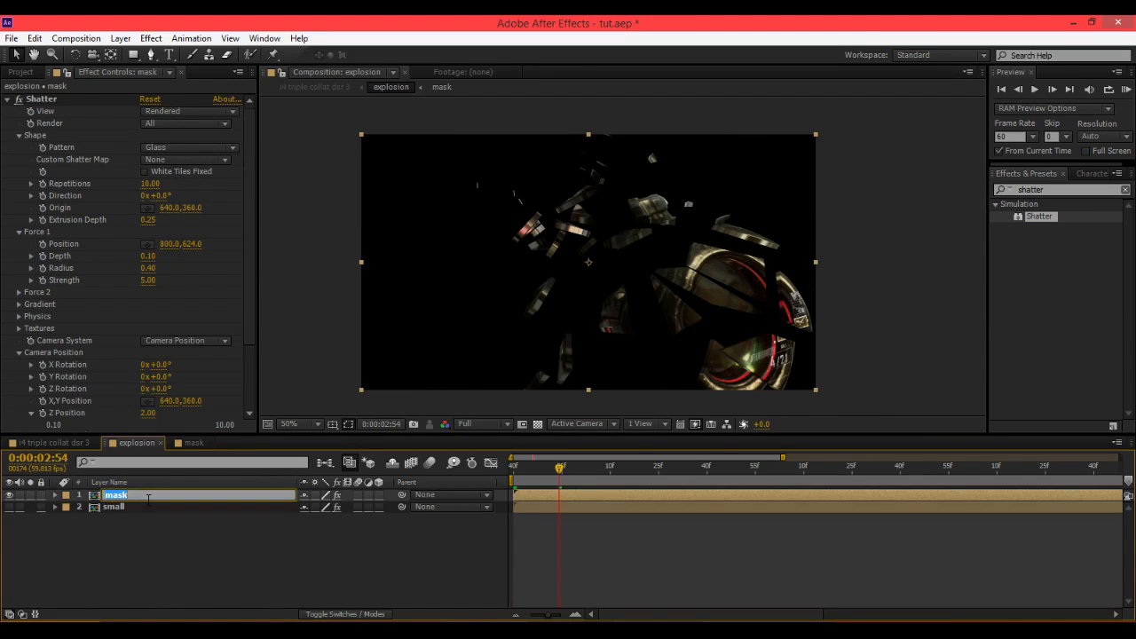
pyautogui.write('big')
pyautogui.press('Return')
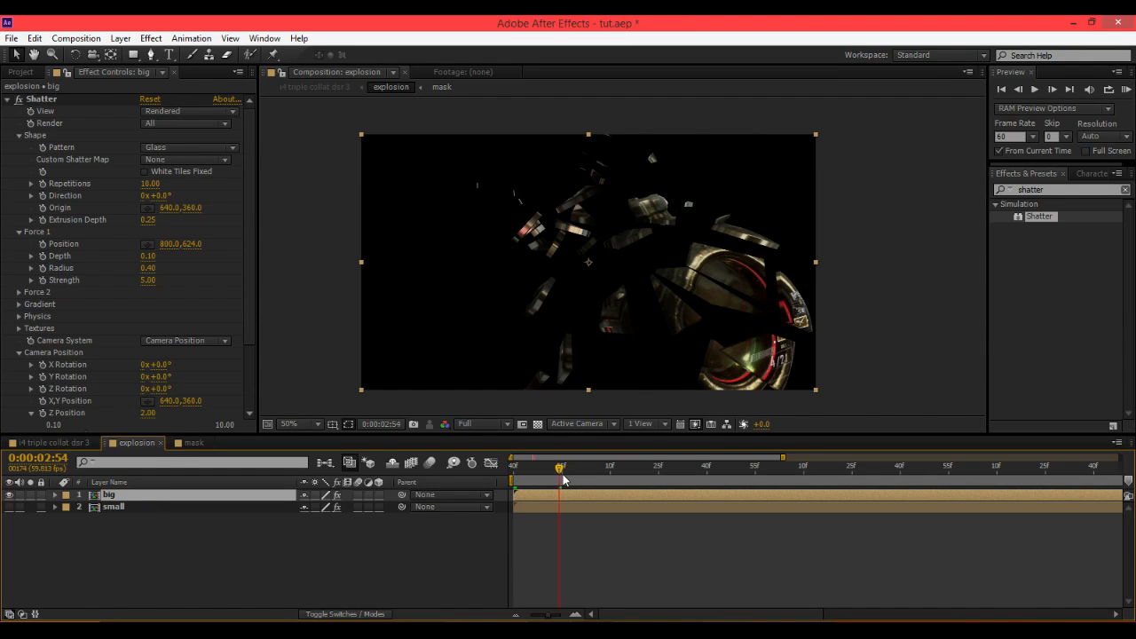
pyautogui.moveTo(564, 480)
pyautogui.mouseDown()
pyautogui.moveTo(508, 474)
pyautogui.moveTo(567, 480)
pyautogui.mouseUp()
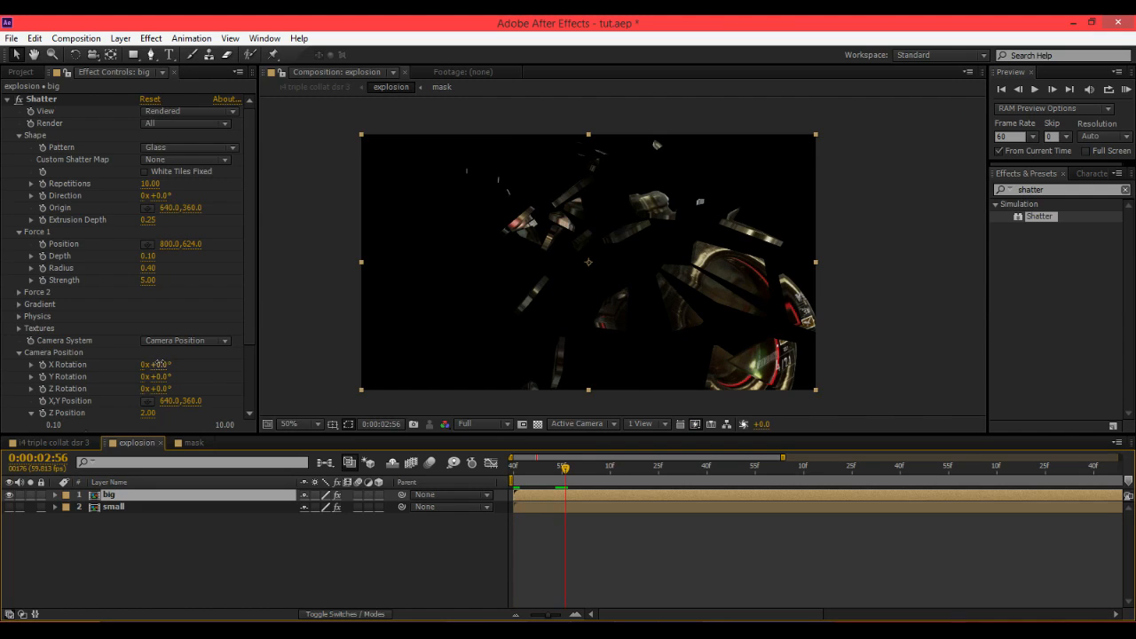
pyautogui.moveTo(160, 364); pyautogui.dragTo(313, 411)
pyautogui.hotkey('ctrl', 'z')
pyautogui.hotkey('ctrl', 'z')
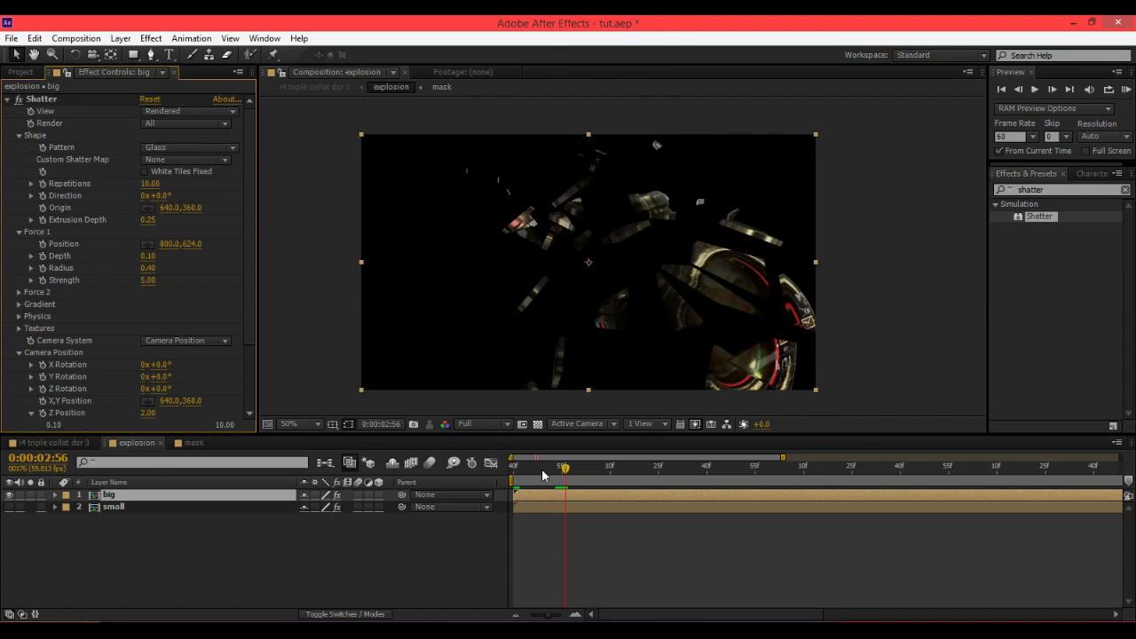
# Keyframe the big layer's camera Y Rotation at the shatter start and raise it at about 0:00:05:21.
pyautogui.moveTo(538, 470); pyautogui.dragTo(335, 476)
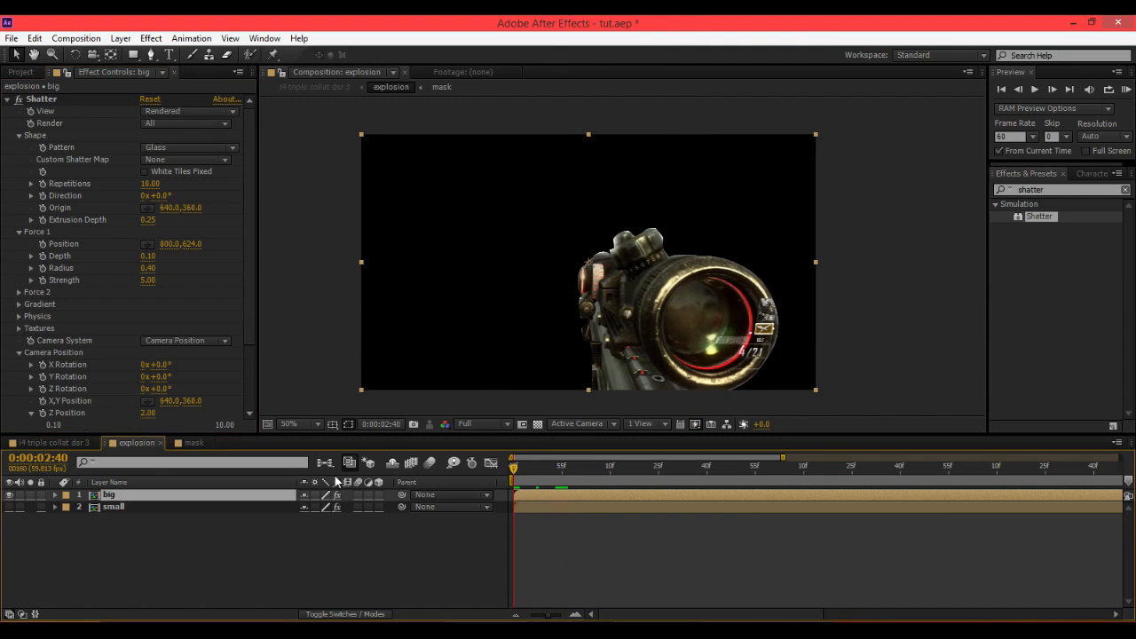
pyautogui.click(44, 379)
pyautogui.moveTo(513, 468)
pyautogui.mouseDown()
pyautogui.moveTo(531, 474)
pyautogui.moveTo(513, 470)
pyautogui.mouseUp()
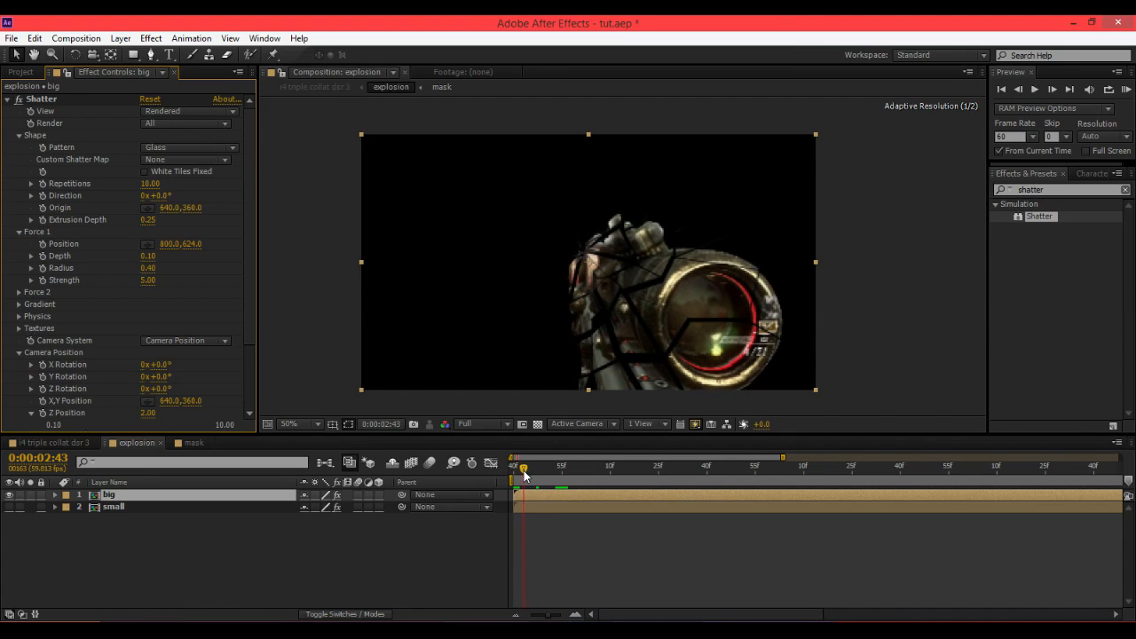
pyautogui.click(44, 377)
pyautogui.moveTo(583, 470); pyautogui.dragTo(1032, 505)
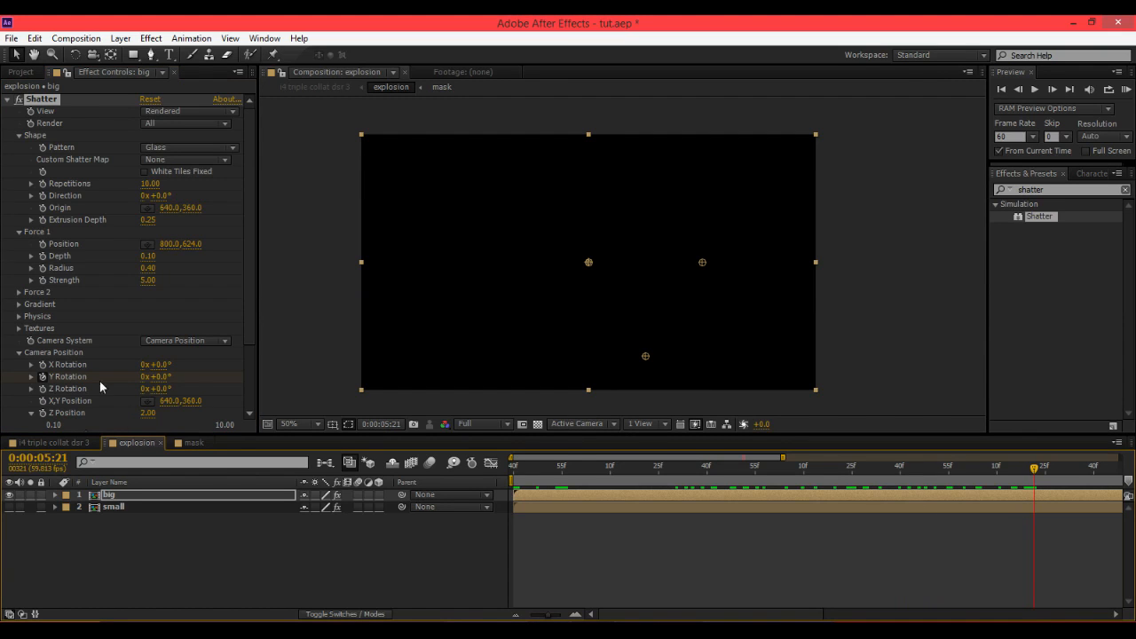
pyautogui.moveTo(208, 379); pyautogui.dragTo(284, 412)
# Scrub through and preview the big layer's rotating shatter.
pyautogui.moveTo(525, 471); pyautogui.dragTo(963, 490)
pyautogui.moveTo(557, 464); pyautogui.dragTo(588, 477)
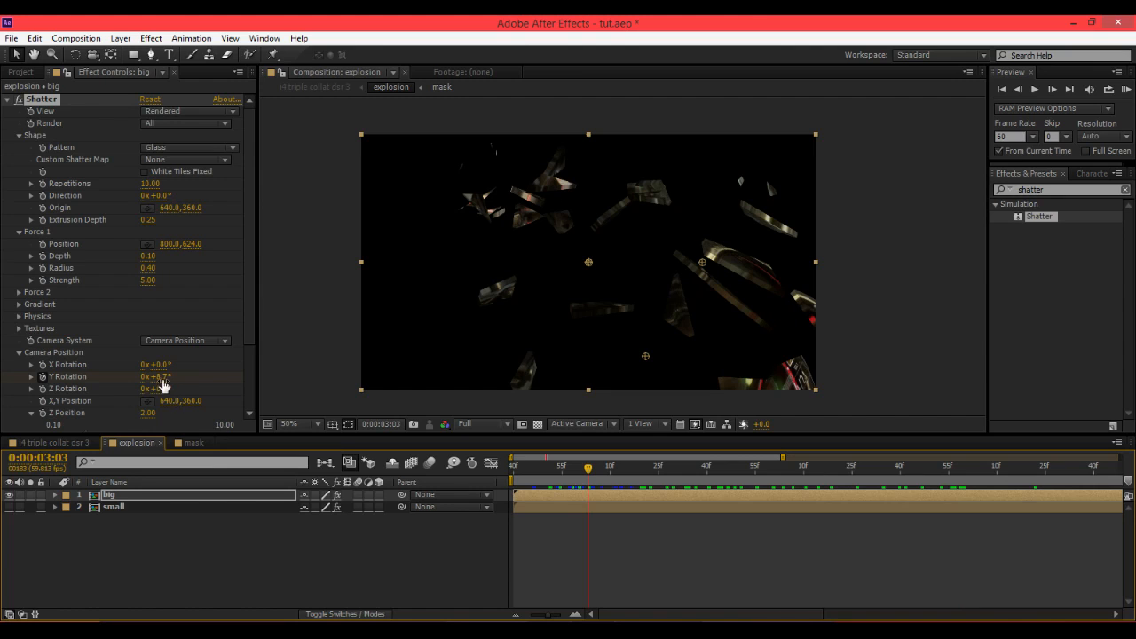
pyautogui.moveTo(163, 385); pyautogui.dragTo(258, 378)
pyautogui.hotkey('ctrl', 'z')
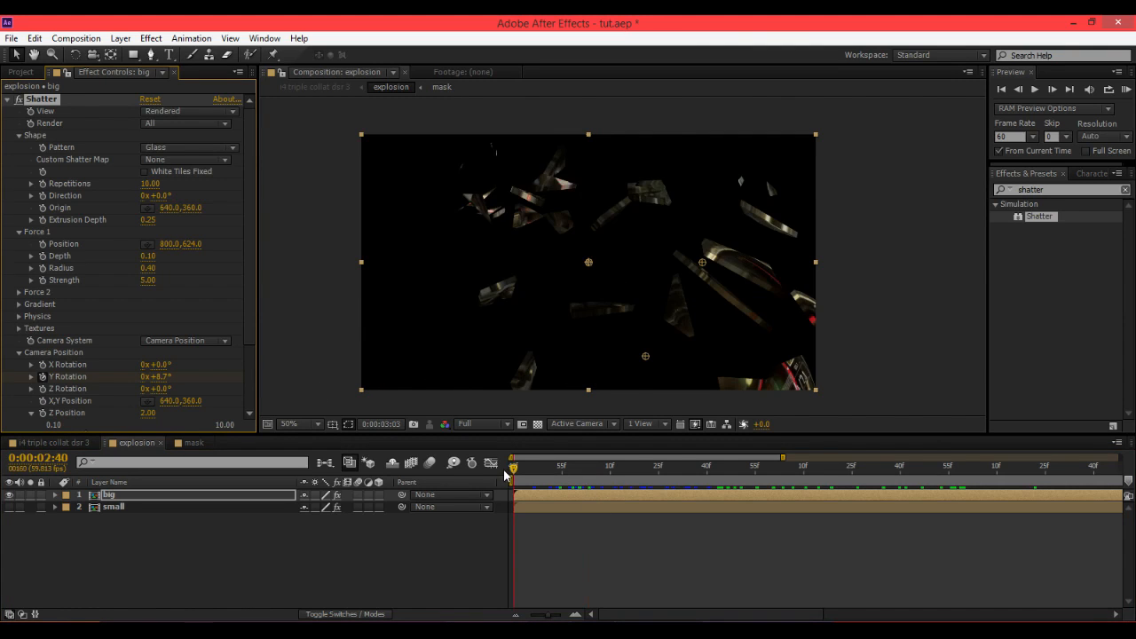
pyautogui.moveTo(504, 474); pyautogui.dragTo(715, 469)
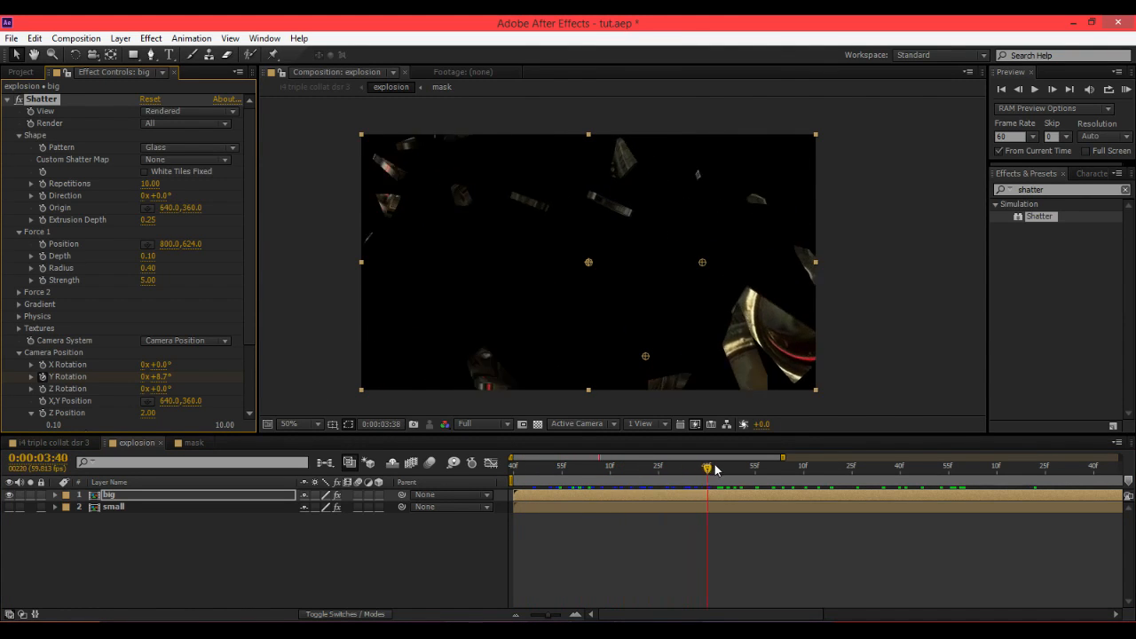
pyautogui.press('space')
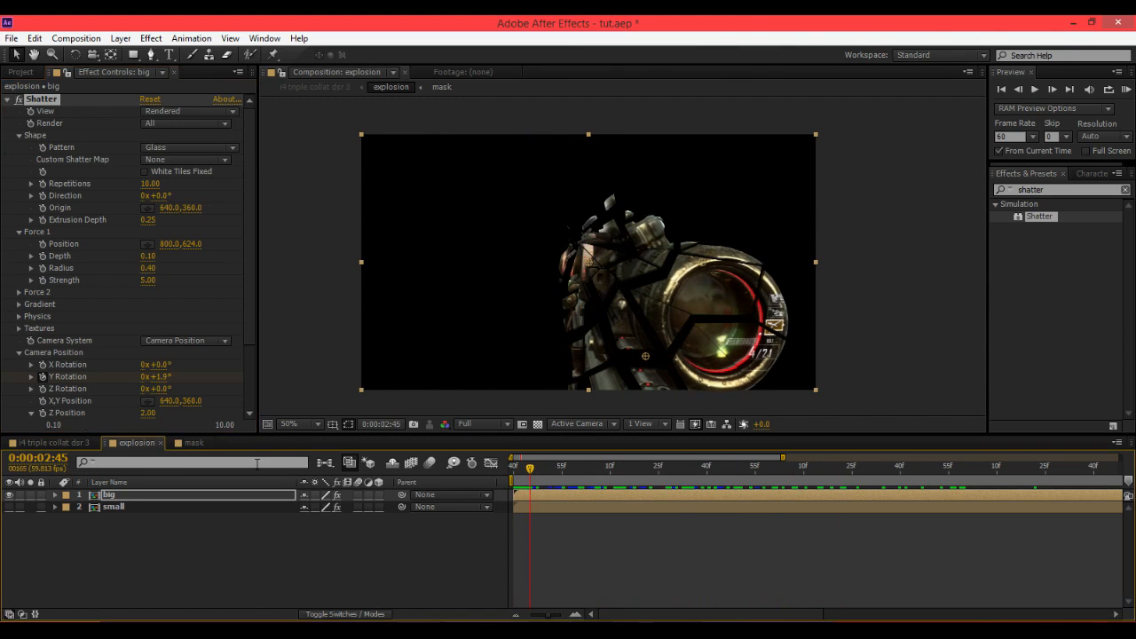
# Unhide the small layer and expand its Shatter Camera Position settings.
pyautogui.click(124, 507)
pyautogui.click(9, 507)
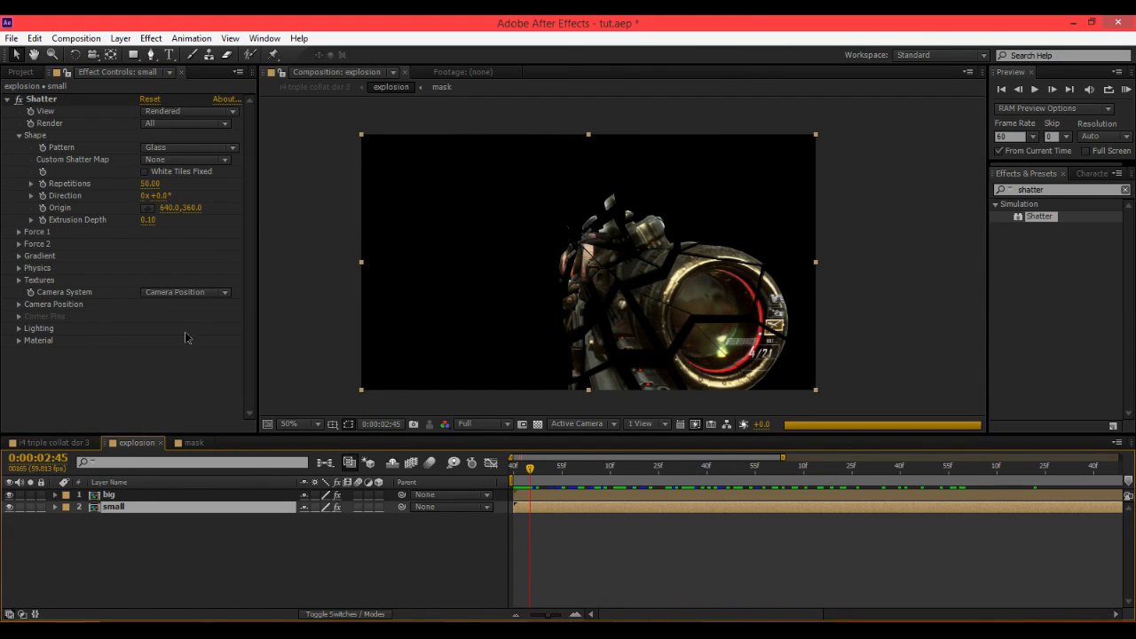
pyautogui.click(18, 304)
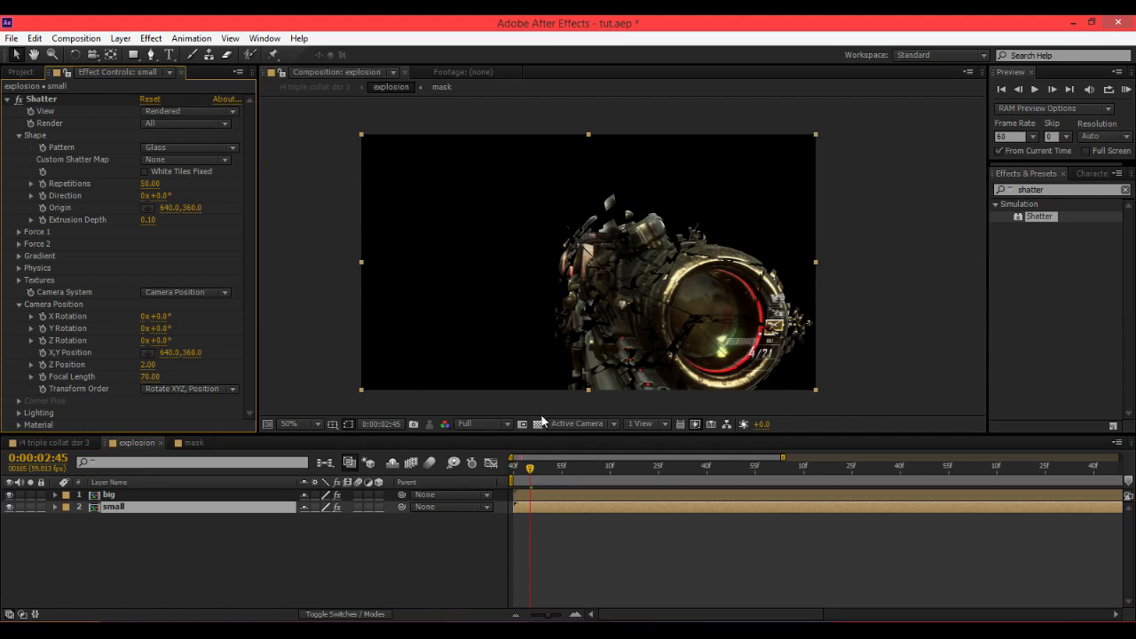
pyautogui.click(566, 468)
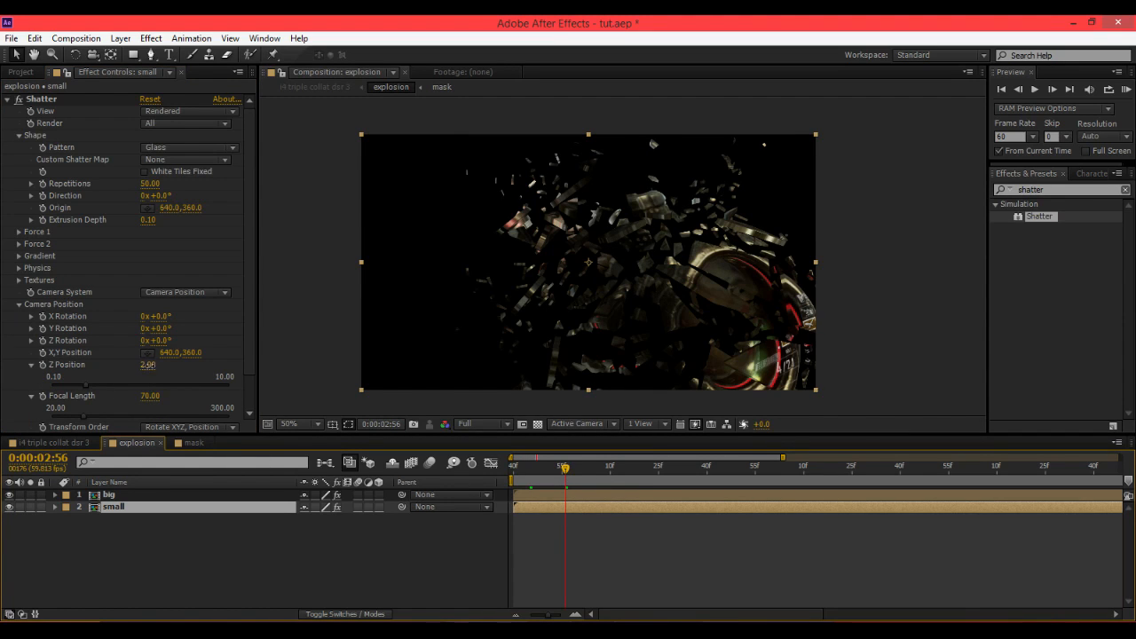
pyautogui.moveTo(147, 365); pyautogui.dragTo(93, 394)
pyautogui.hotkey('ctrl', 'z')
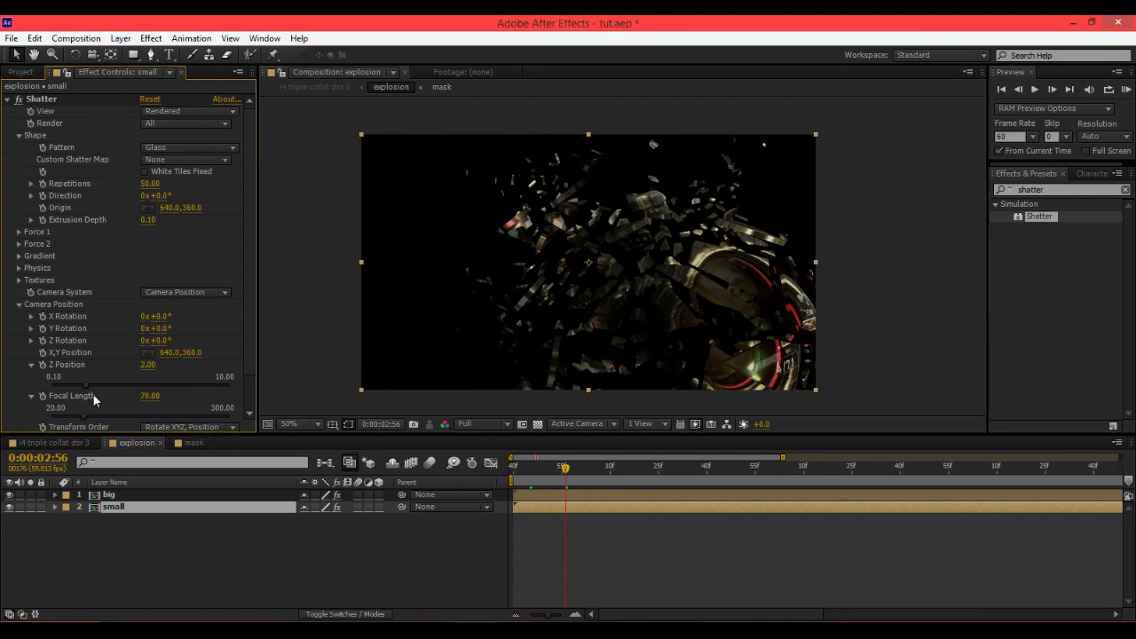
# Keyframe the small layer's Y Rotation at the start and set a negative rotation at about 0:00:04:55.
pyautogui.moveTo(561, 480); pyautogui.dragTo(513, 479)
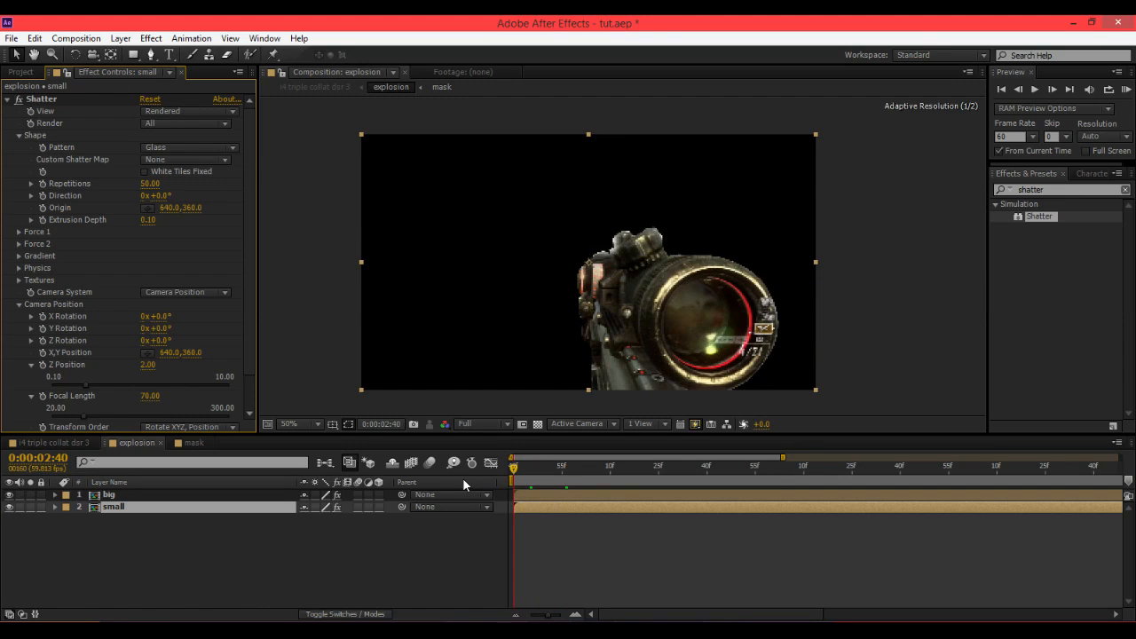
pyautogui.click(43, 331)
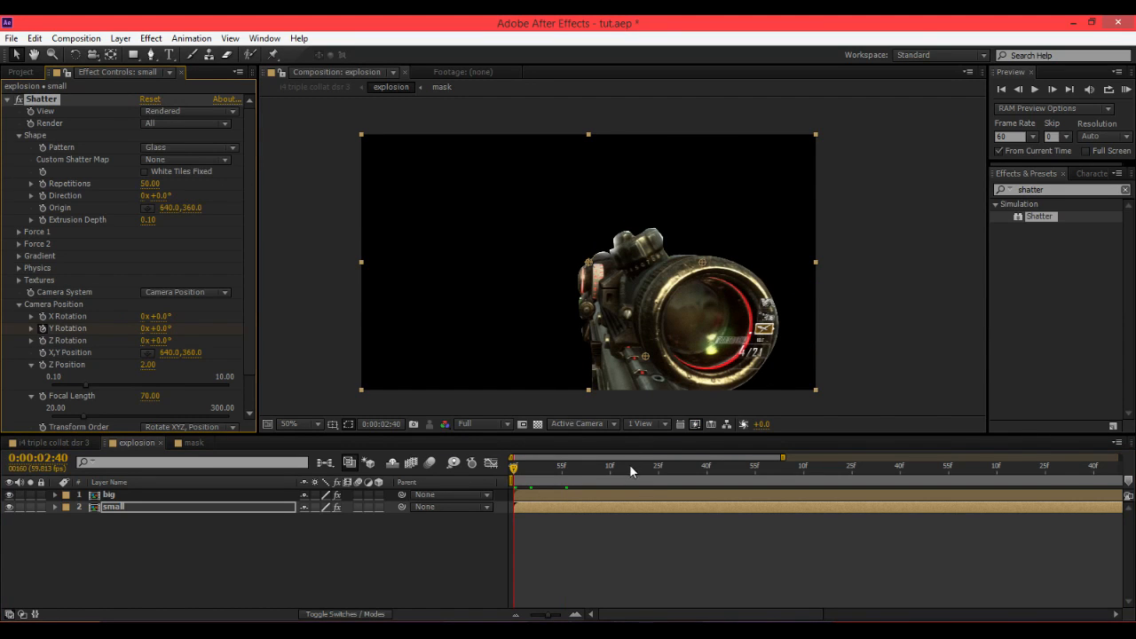
pyautogui.press('u')
pyautogui.click(804, 494)
pyautogui.press('u')
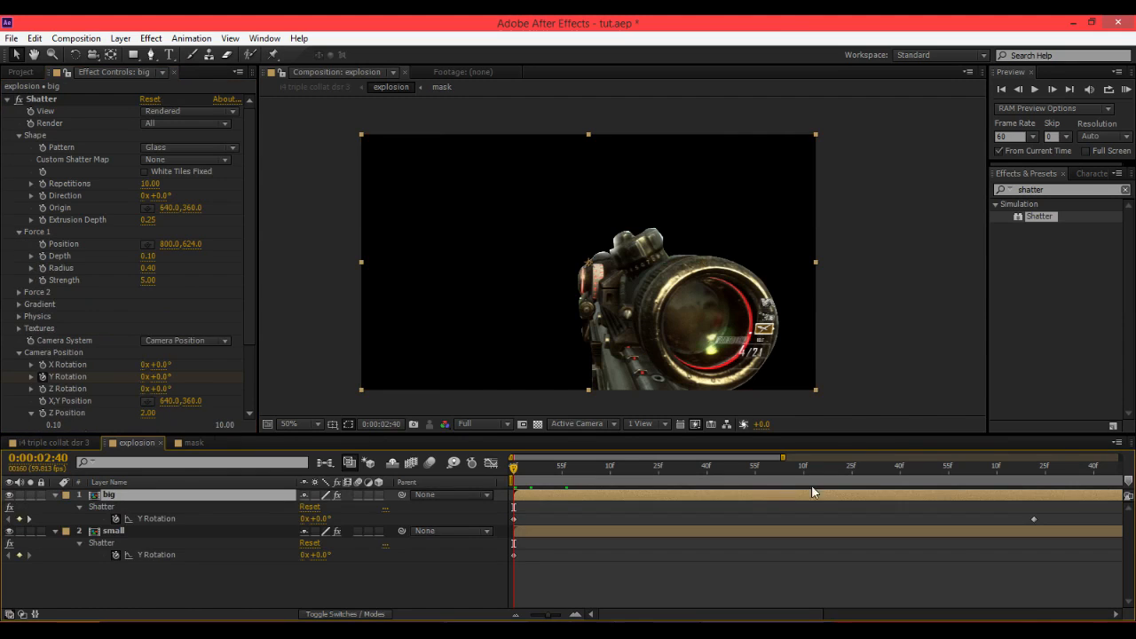
pyautogui.moveTo(812, 479); pyautogui.dragTo(931, 479)
pyautogui.click(9, 495)
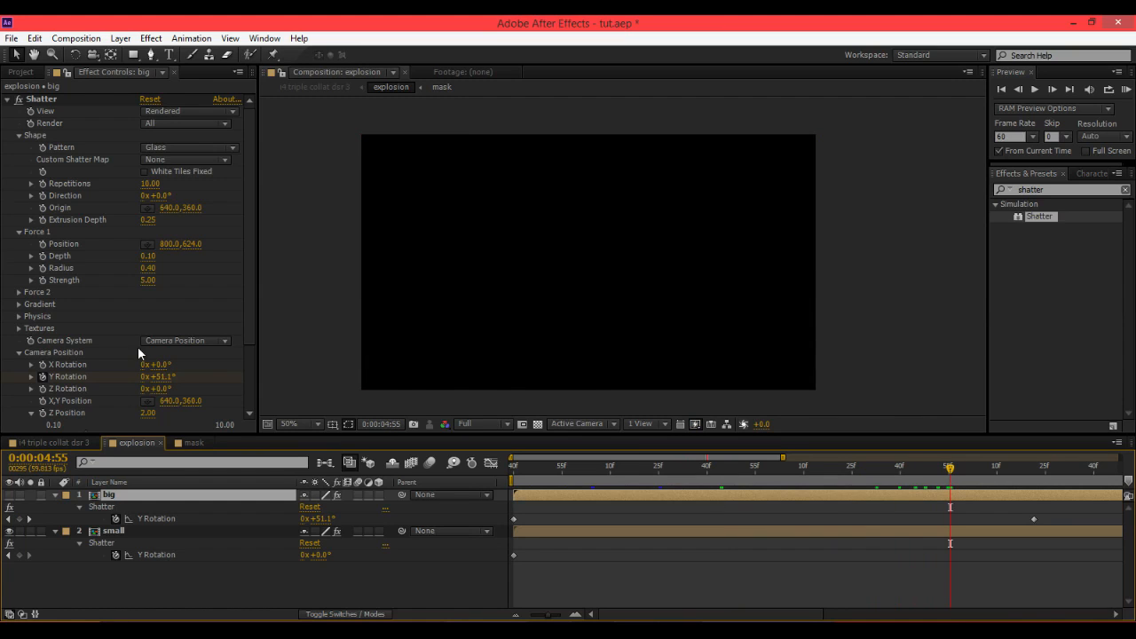
pyautogui.click(140, 530)
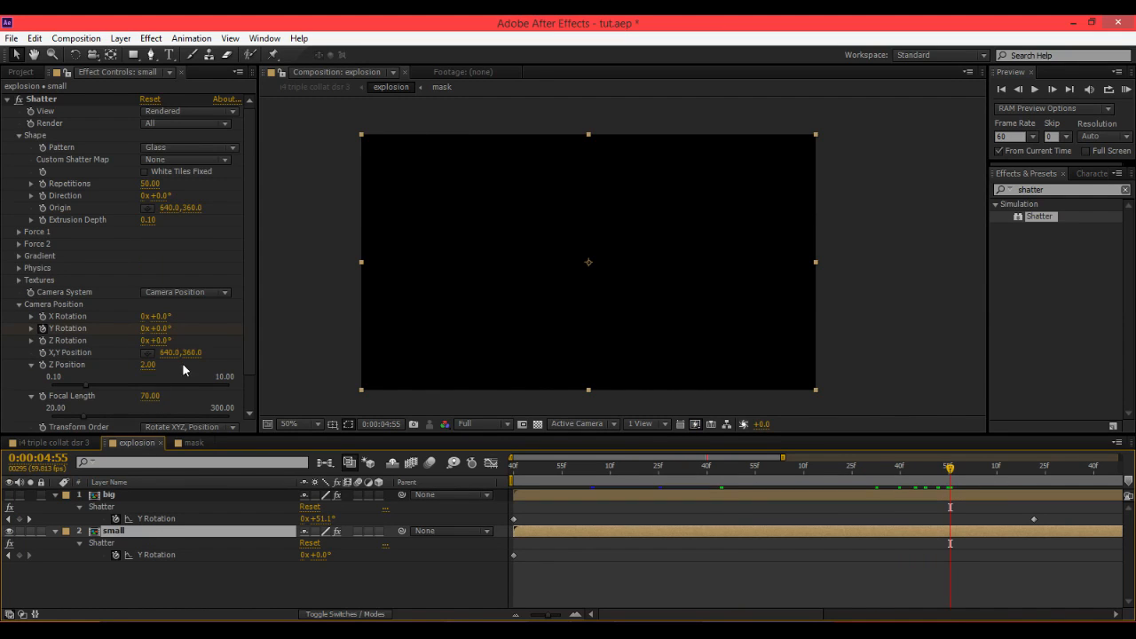
pyautogui.moveTo(163, 330)
pyautogui.mouseDown()
pyautogui.moveTo(124, 340)
pyautogui.moveTo(158, 335)
pyautogui.moveTo(145, 328)
pyautogui.mouseUp()
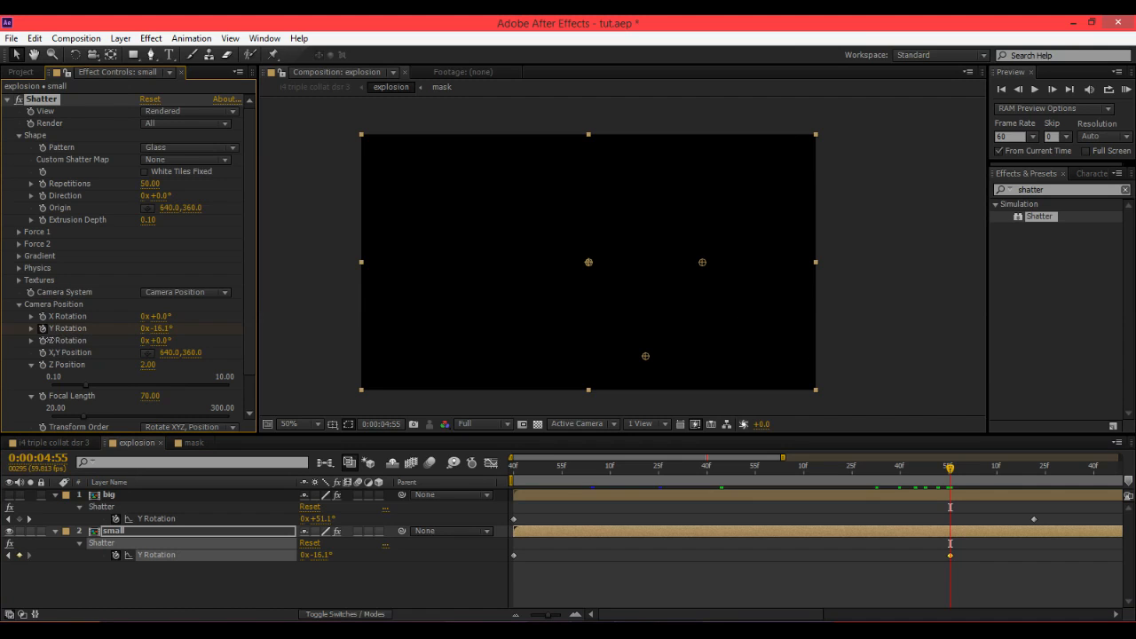
pyautogui.moveTo(156, 329); pyautogui.dragTo(165, 328)
# Scrub through the combined shatter of both layers and collapse the keyframed properties.
pyautogui.moveTo(564, 482); pyautogui.dragTo(704, 486)
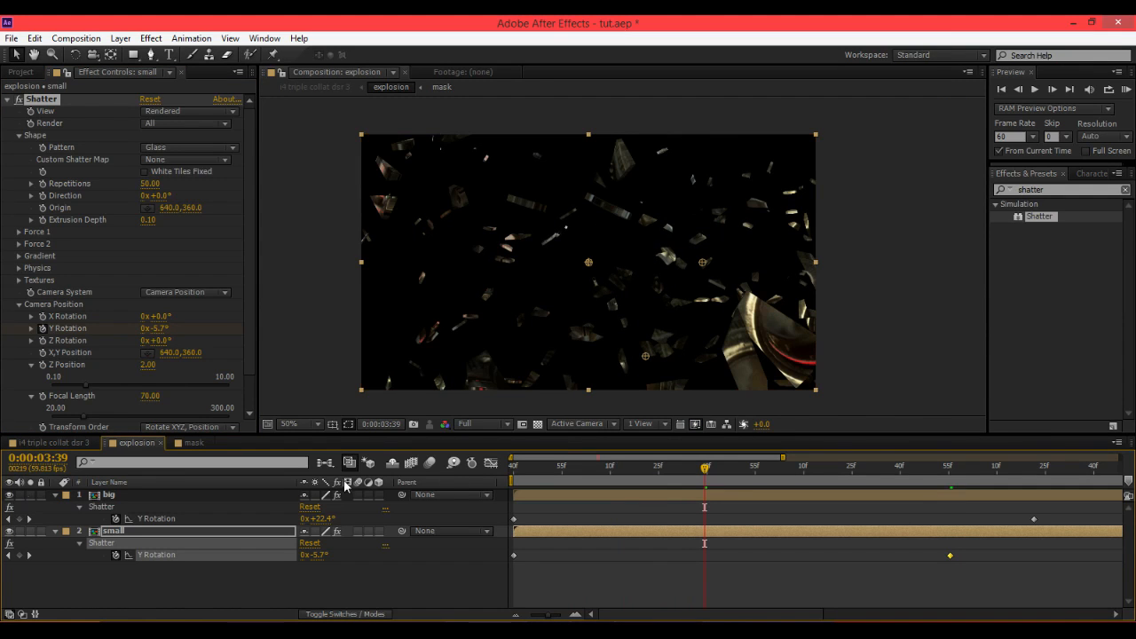
pyautogui.moveTo(559, 473); pyautogui.dragTo(750, 485)
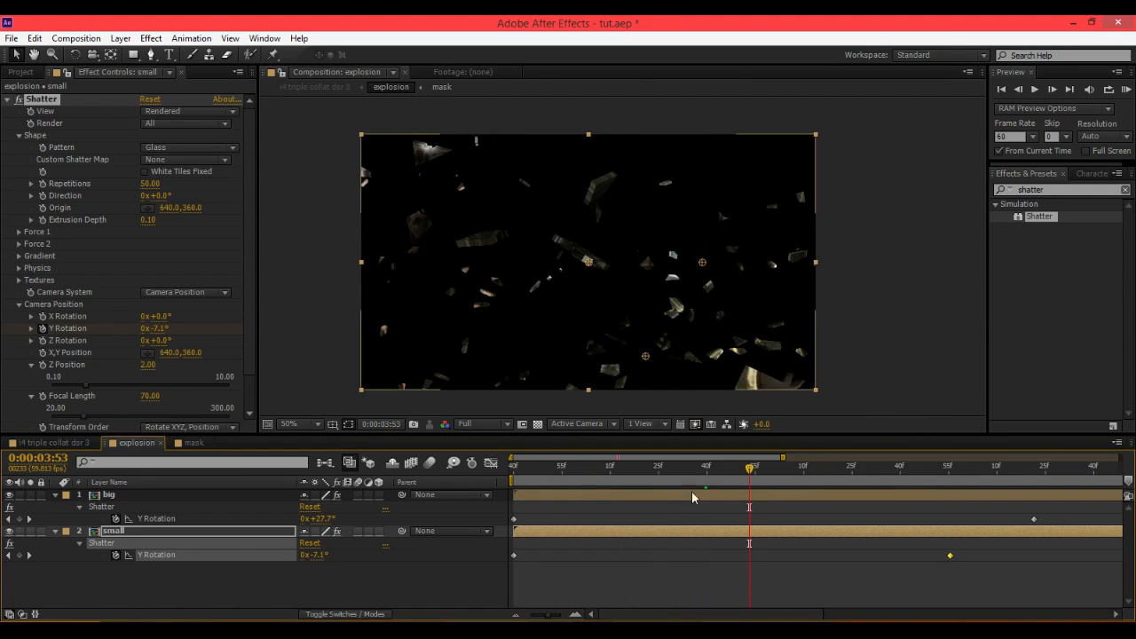
pyautogui.press('u')
pyautogui.click(636, 497)
pyautogui.press('u')
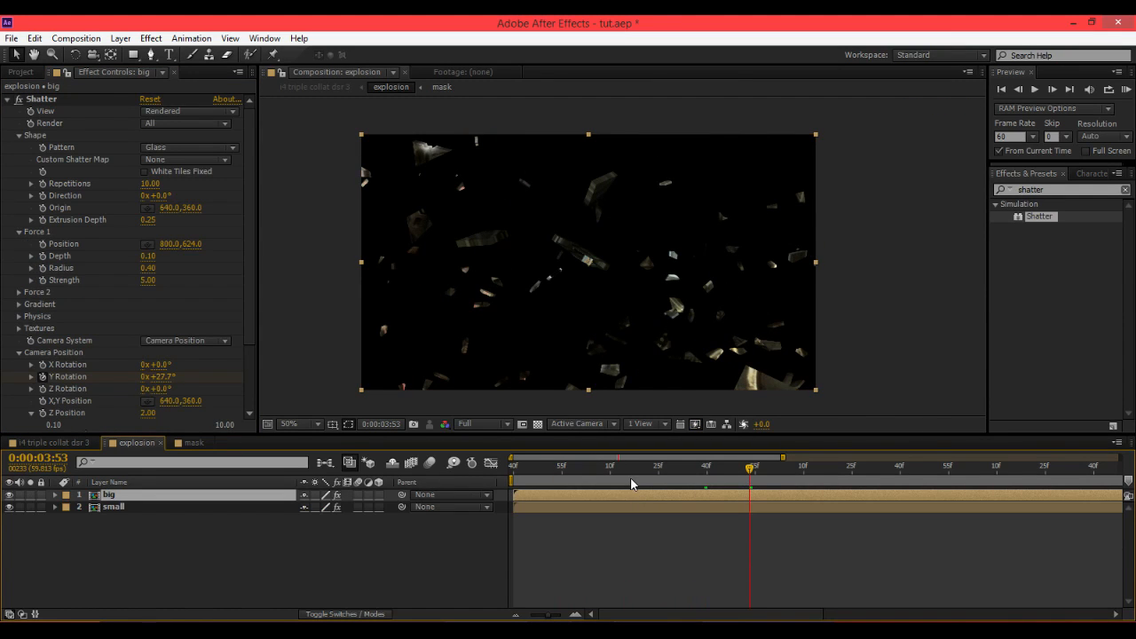
# In the main composition, trim the explosion layer's in-point to 0:00:02:53.
pyautogui.click(219, 598)
pyautogui.click(78, 443)
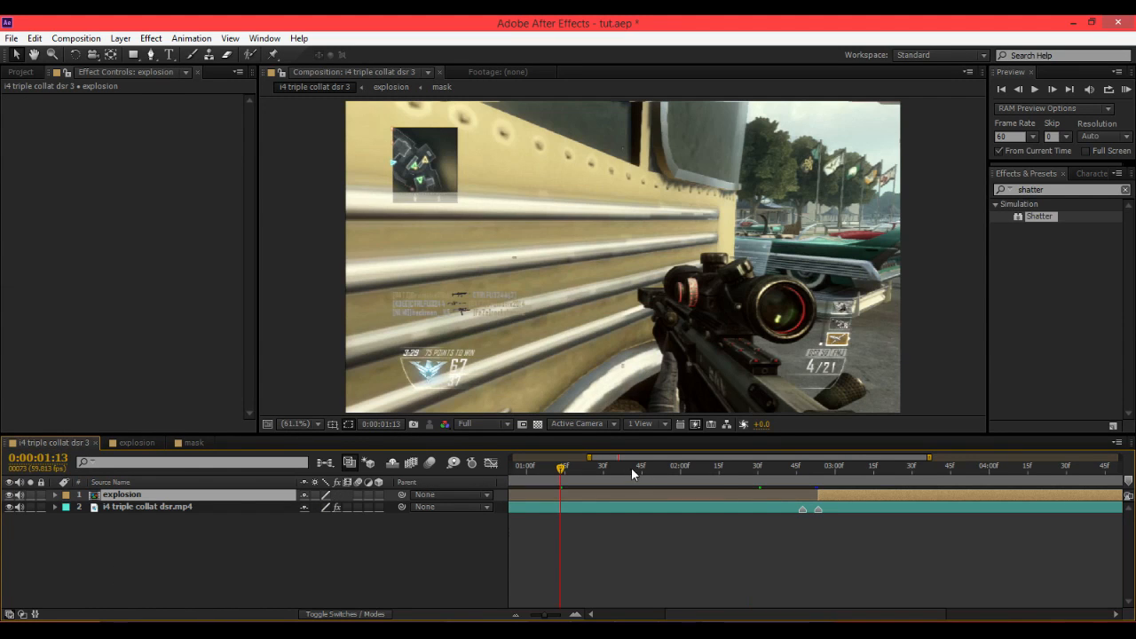
pyautogui.moveTo(764, 468); pyautogui.dragTo(826, 478)
pyautogui.moveTo(548, 616); pyautogui.dragTo(518, 613)
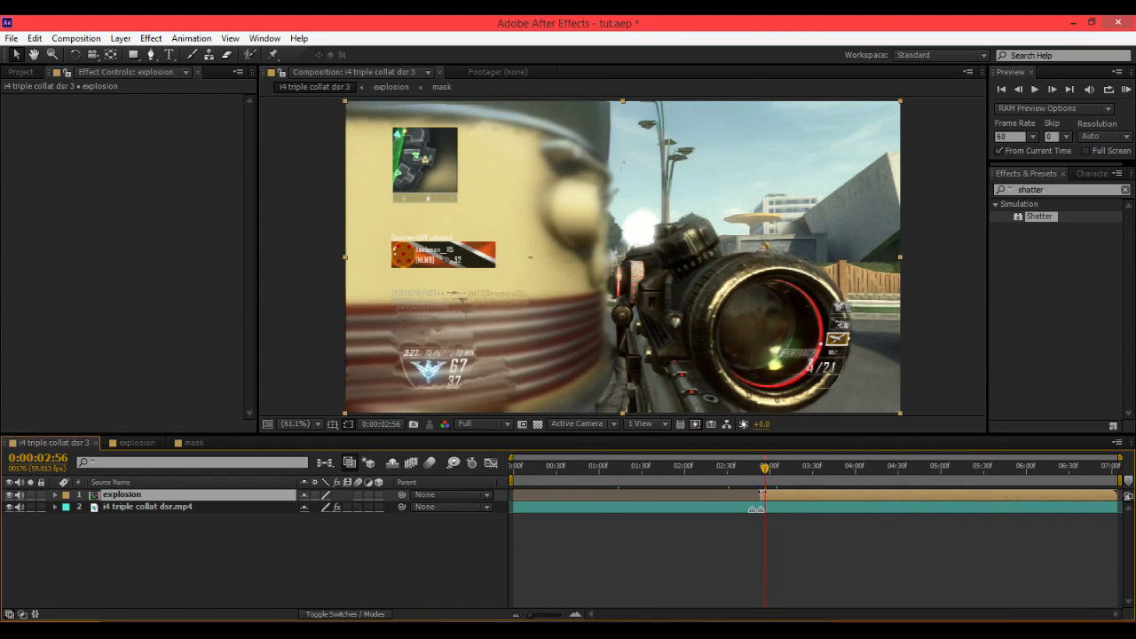
pyautogui.moveTo(622, 470); pyautogui.dragTo(761, 502)
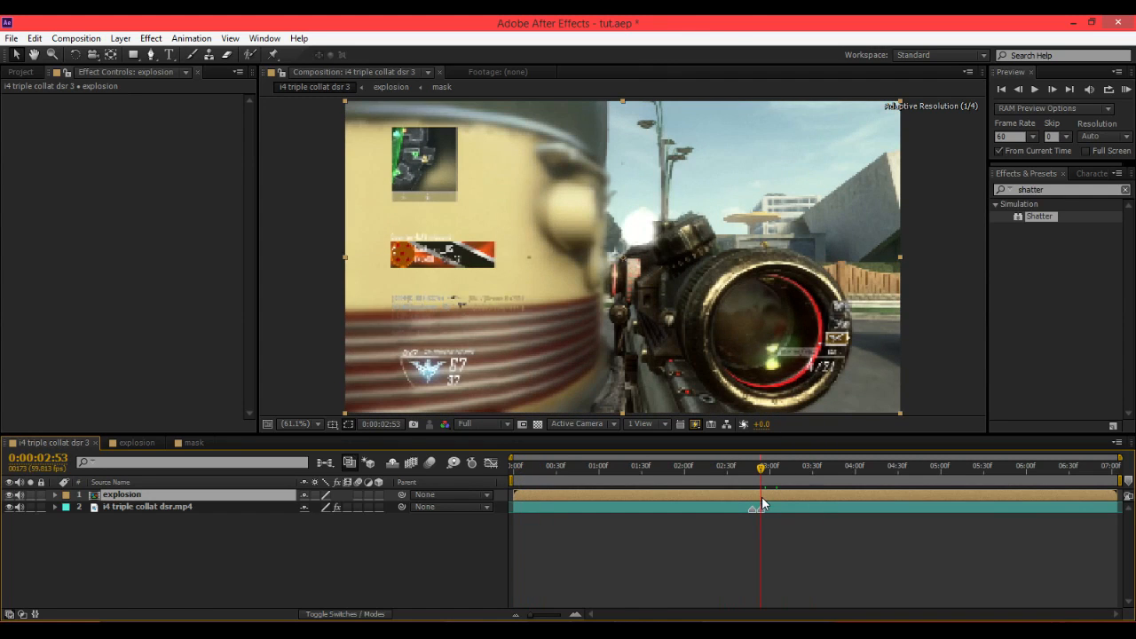
pyautogui.hotkey('alt', '[')
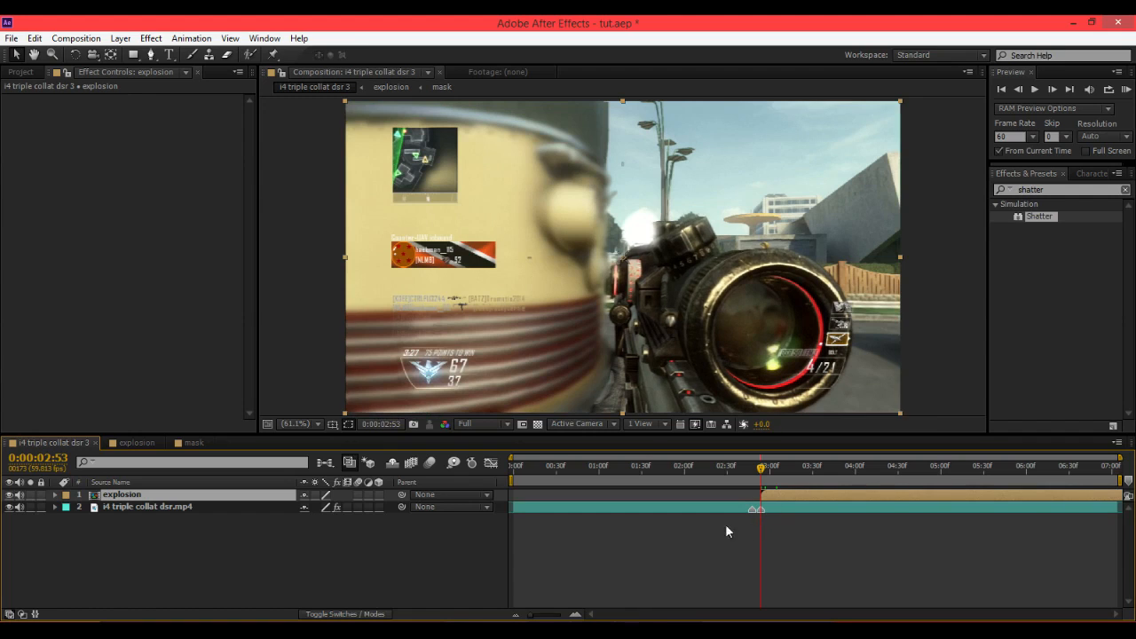
# Zoom the timeline and scrub through the shatter transition in the main composition.
pyautogui.click(575, 616)
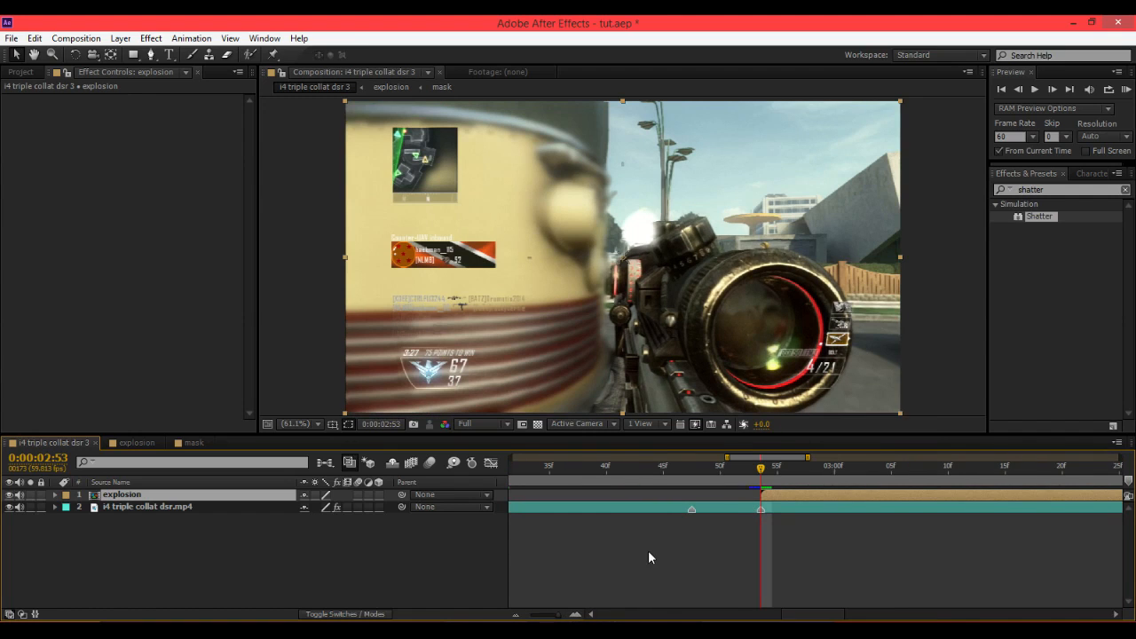
pyautogui.click(752, 474)
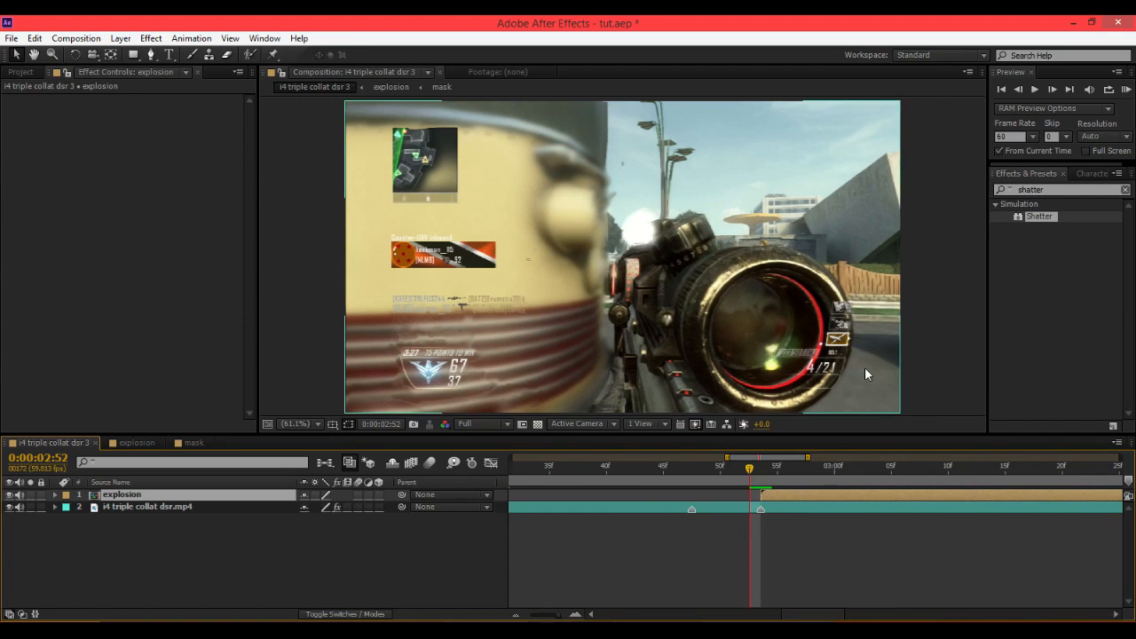
pyautogui.moveTo(748, 474); pyautogui.dragTo(945, 470)
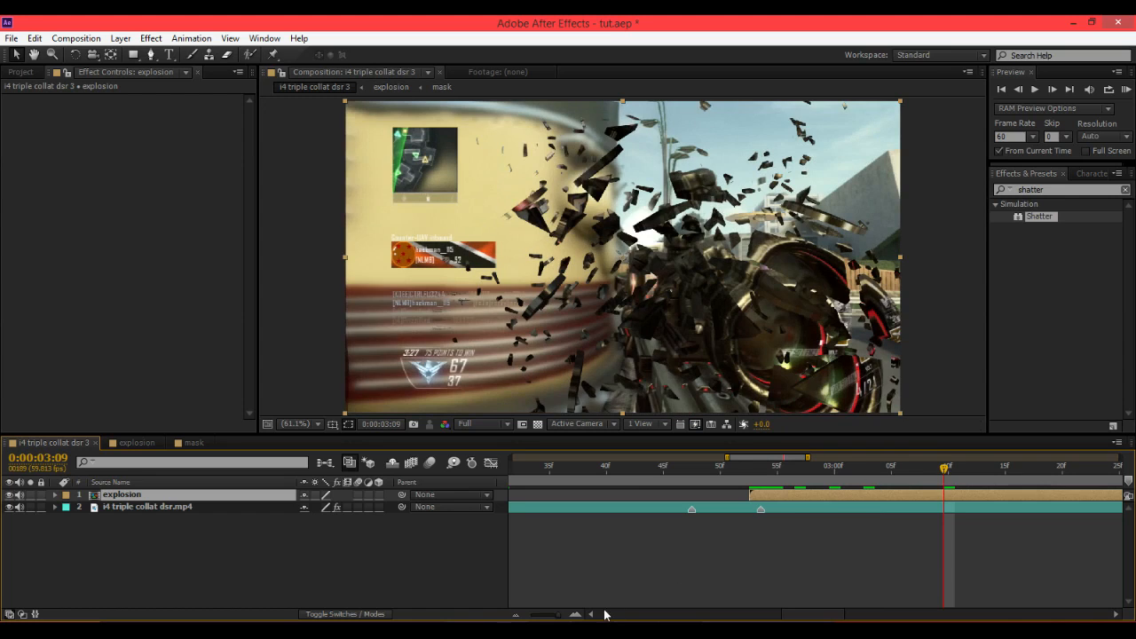
pyautogui.moveTo(558, 616); pyautogui.dragTo(551, 621)
pyautogui.moveTo(735, 474)
pyautogui.mouseDown()
pyautogui.moveTo(767, 479)
pyautogui.moveTo(745, 482)
pyautogui.moveTo(751, 469)
pyautogui.mouseUp()
# Search effects presets for an3 and apply the An3my Twixtor Addon preset to the explosion layer.
pyautogui.moveTo(1039, 217); pyautogui.dragTo(943, 197)
pyautogui.doubleClick(1054, 190)
pyautogui.write('an3')
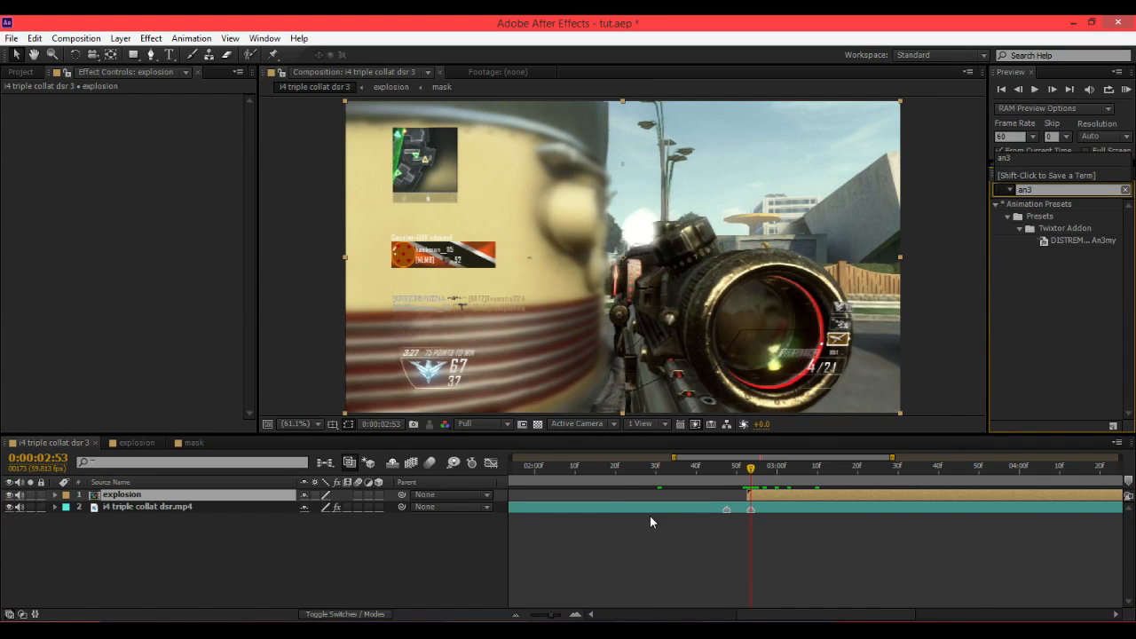
pyautogui.click(697, 508)
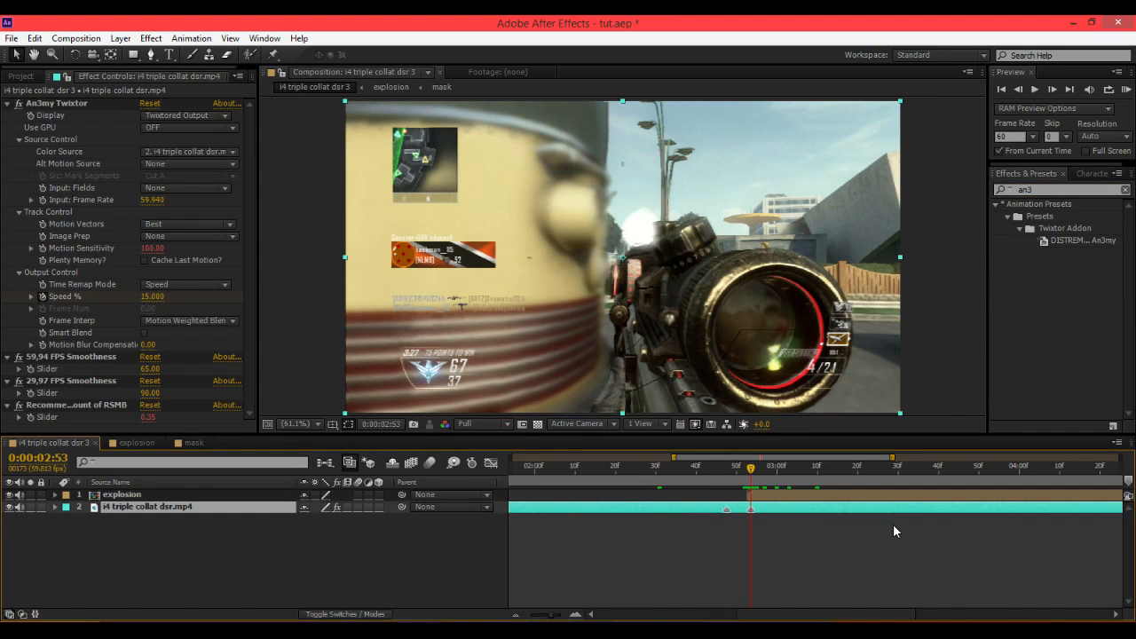
pyautogui.click(789, 495)
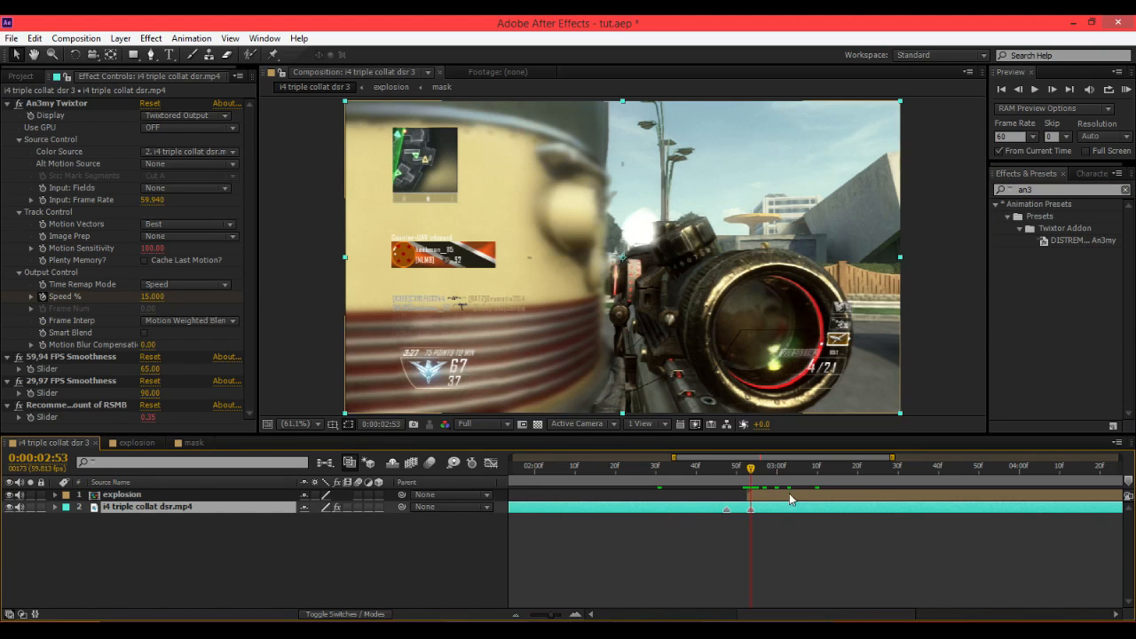
pyautogui.click(1018, 89)
pyautogui.click(1018, 89)
pyautogui.doubleClick(1070, 238)
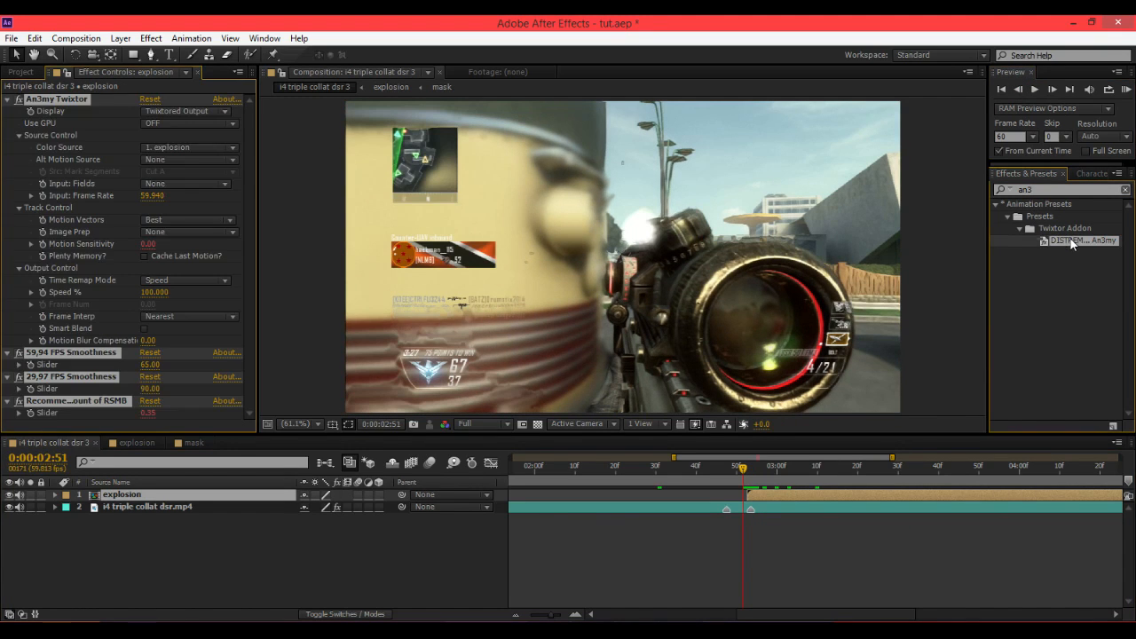
pyautogui.moveTo(747, 472); pyautogui.dragTo(751, 473)
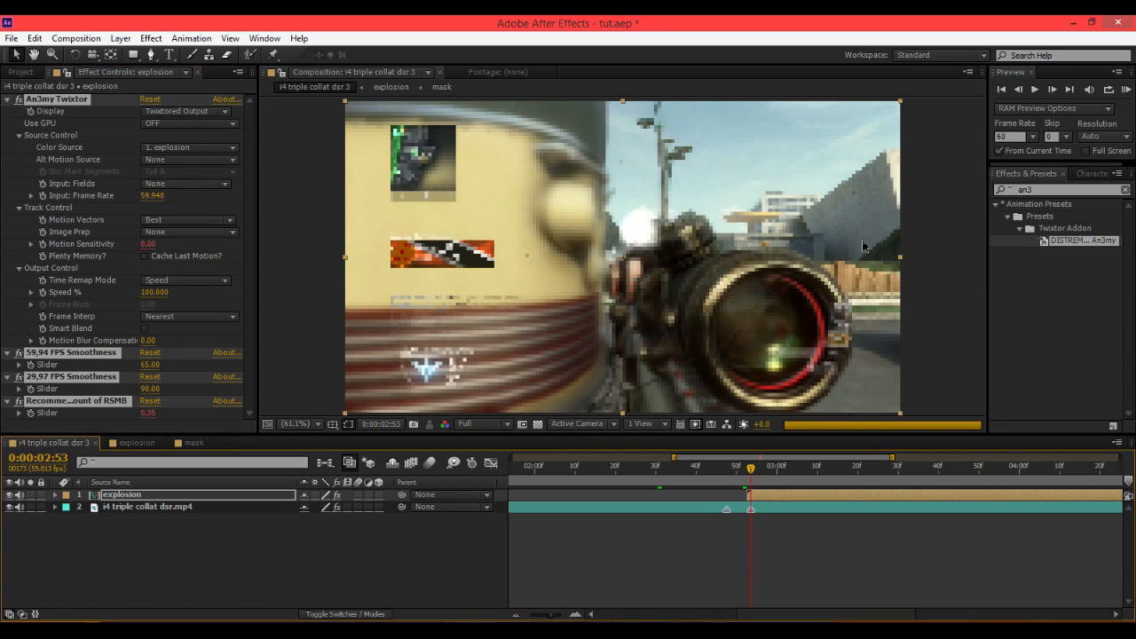
# Set a Twixtor Speed % keyframe of 300 on the explosion layer at the start of the shatter.
pyautogui.click(1018, 90)
pyautogui.click(1018, 90)
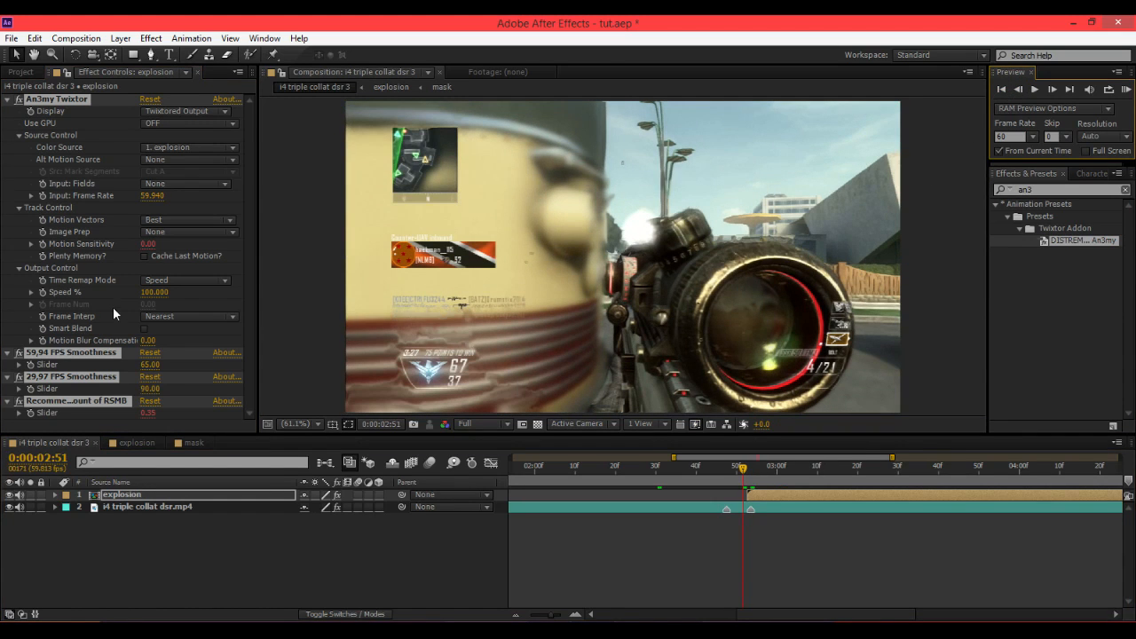
pyautogui.click(67, 293)
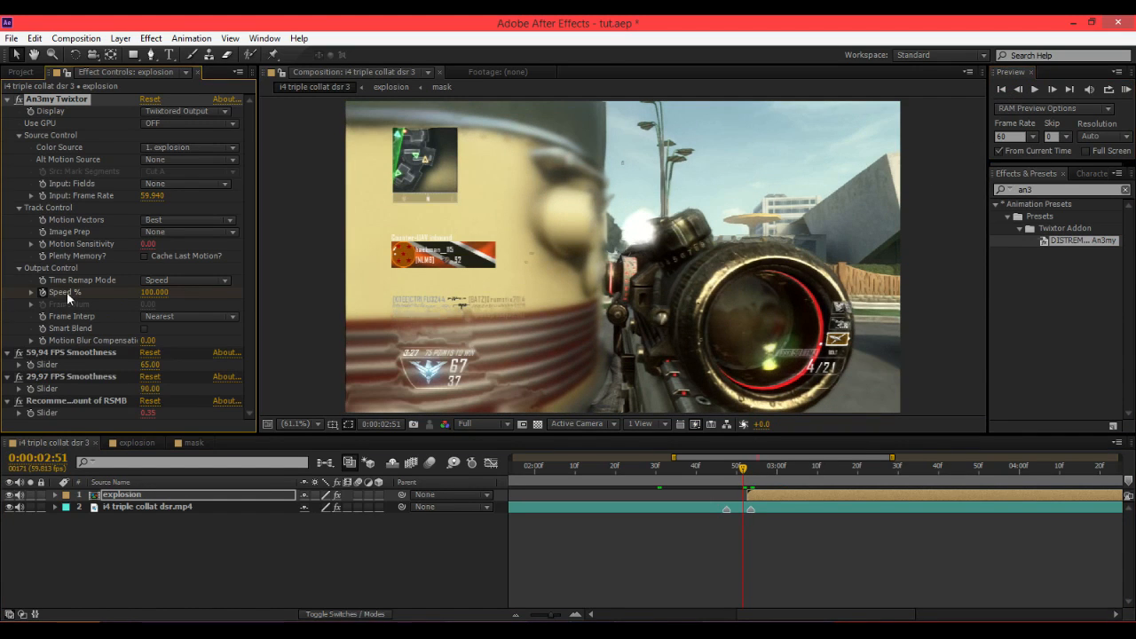
pyautogui.click(1049, 90)
pyautogui.click(153, 291)
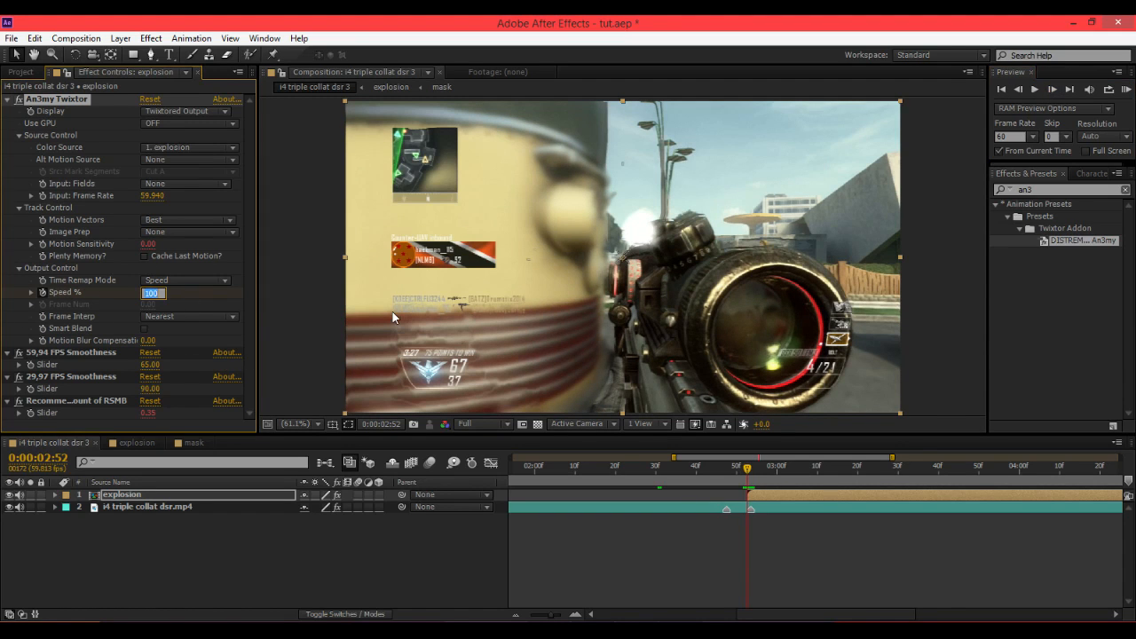
pyautogui.write('300')
pyautogui.press('Return')
# At 0:00:03:10, set the explosion layer's Twixtor Speed % to 10.
pyautogui.moveTo(750, 474); pyautogui.dragTo(821, 470)
pyautogui.click(153, 292)
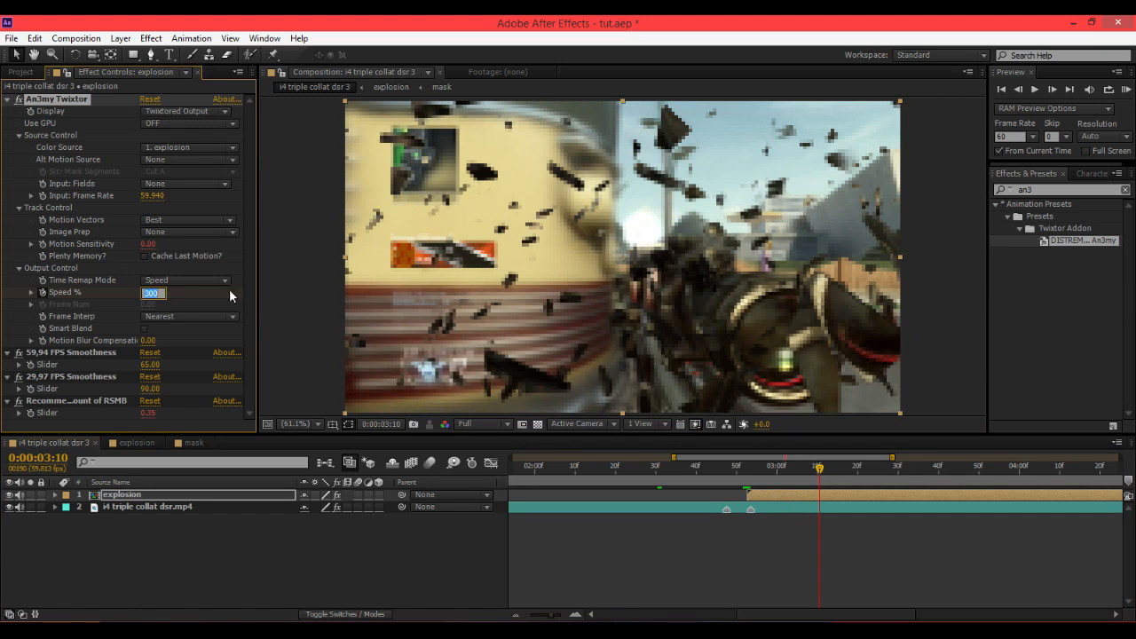
pyautogui.write('10')
pyautogui.press('Return')
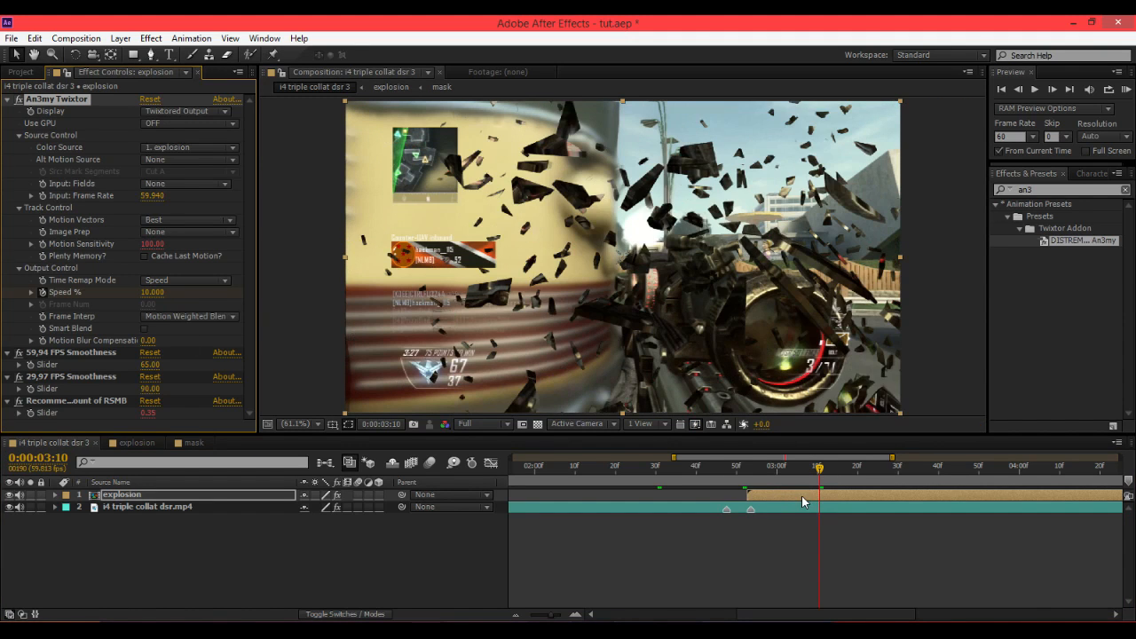
# Preview the speed change, reveal the Speed % keyframes and apply Easy Ease to them.
pyautogui.moveTo(741, 471); pyautogui.dragTo(747, 470)
pyautogui.press('space')
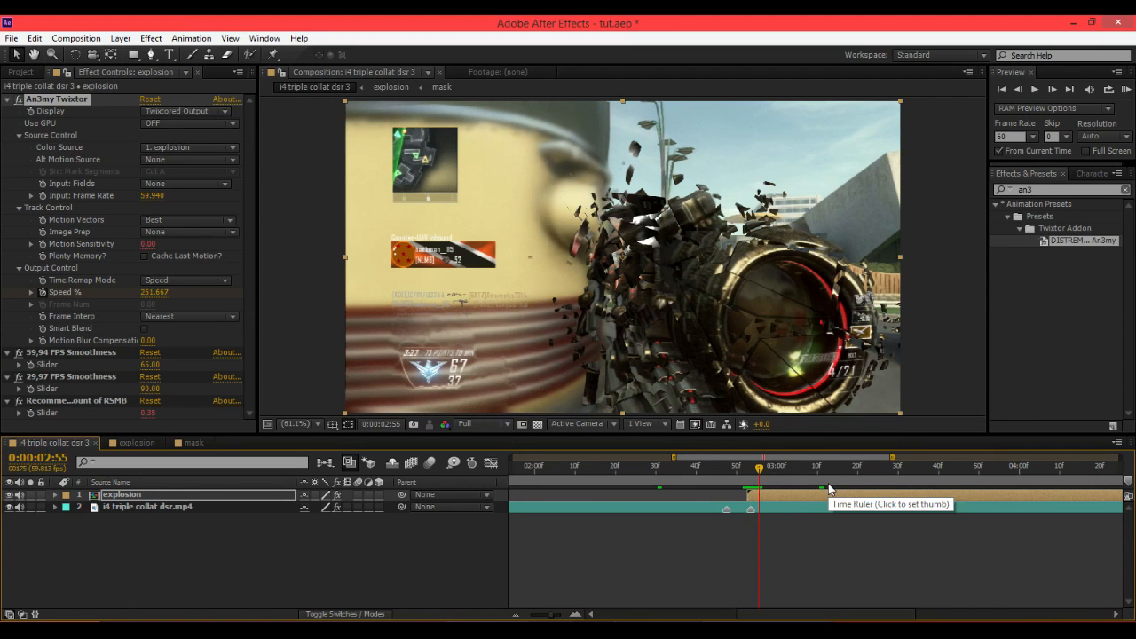
pyautogui.press('u')
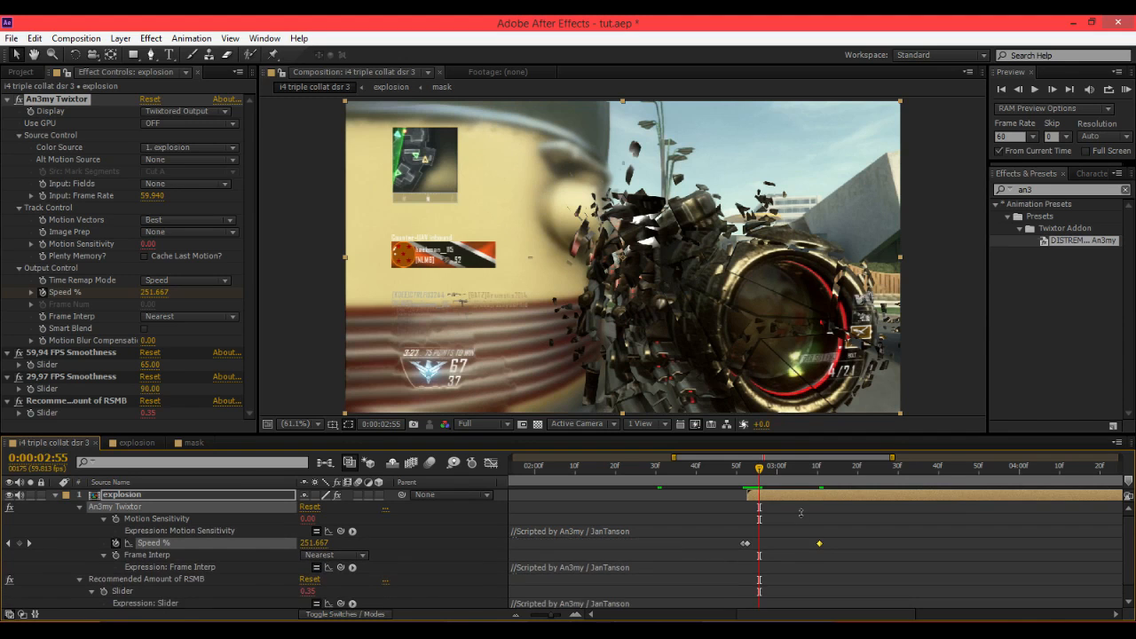
pyautogui.moveTo(839, 542); pyautogui.dragTo(739, 547)
pyautogui.press('F9')
# Set the Speed % keyframe at 0:00:03:10 to 25.
pyautogui.moveTo(753, 479); pyautogui.dragTo(936, 479)
pyautogui.click(819, 474)
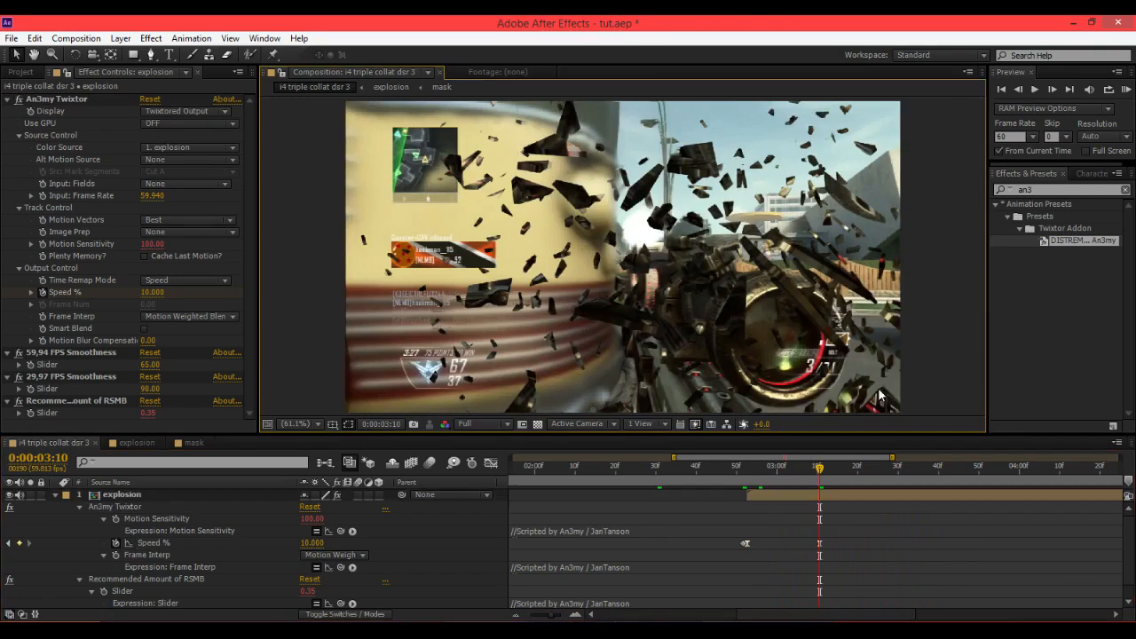
pyautogui.click(311, 543)
pyautogui.write('20')
pyautogui.press('Return')
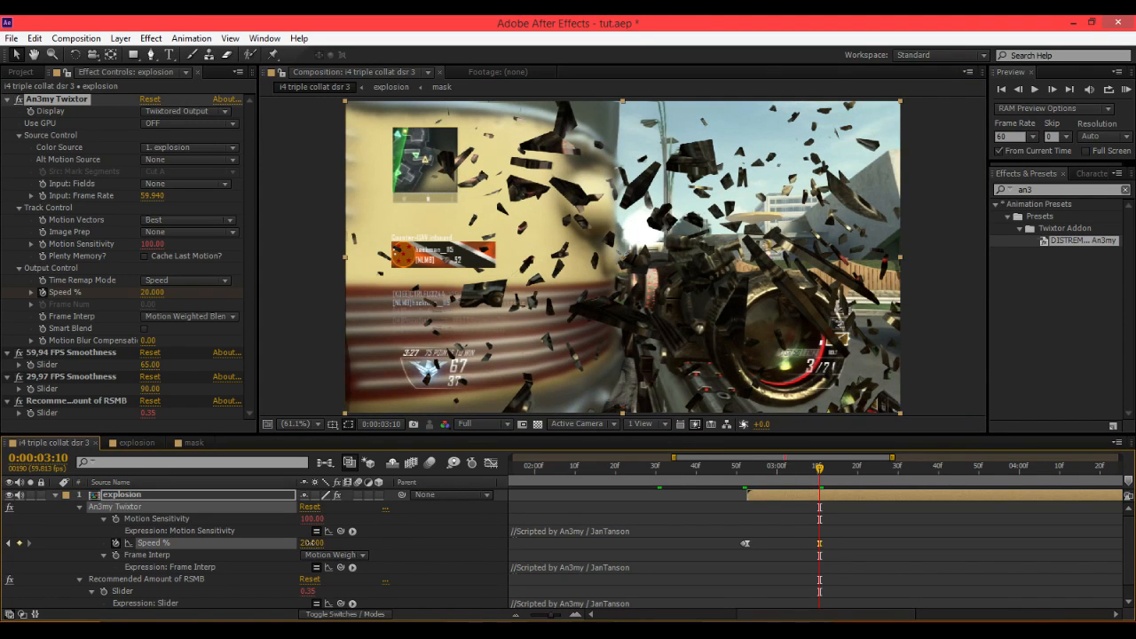
pyautogui.click(360, 542)
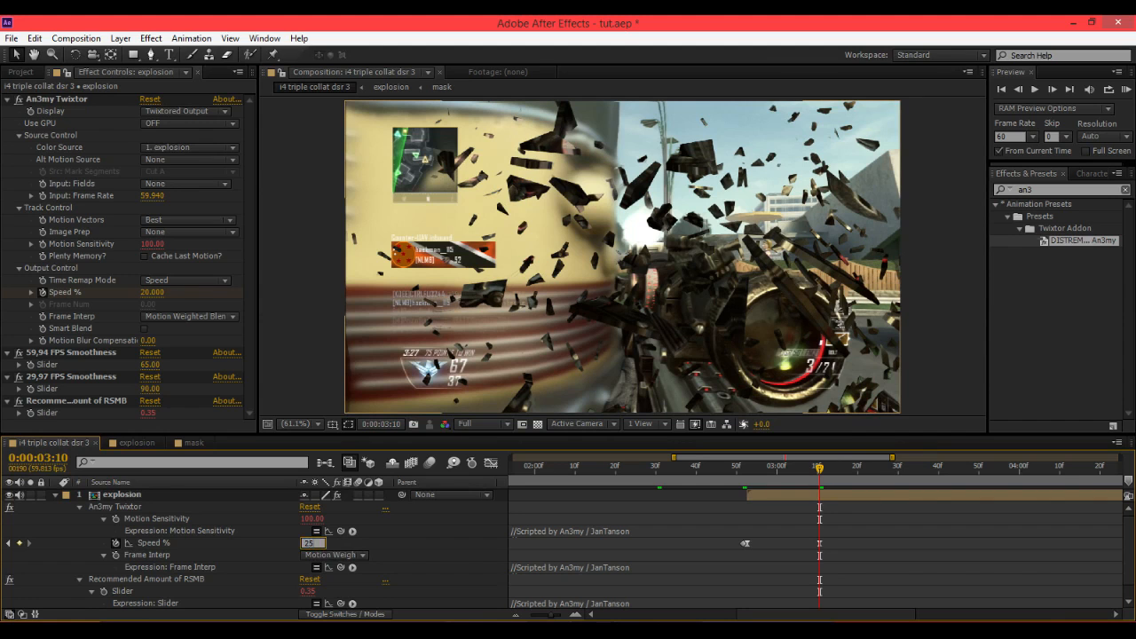
pyautogui.write('25')
pyautogui.press('Return')
# Zoom out the timeline and preview the Twixtor speed ramp on the explosion.
pyautogui.moveTo(824, 473); pyautogui.dragTo(953, 468)
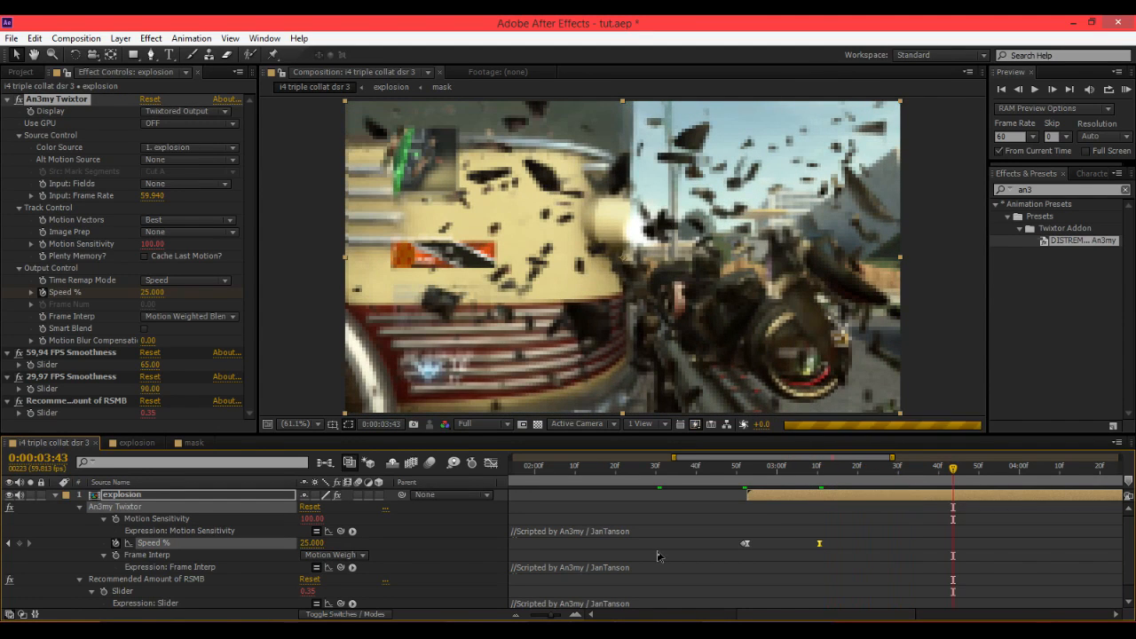
pyautogui.press('u')
pyautogui.moveTo(751, 471); pyautogui.dragTo(585, 501)
pyautogui.moveTo(535, 610); pyautogui.dragTo(540, 615)
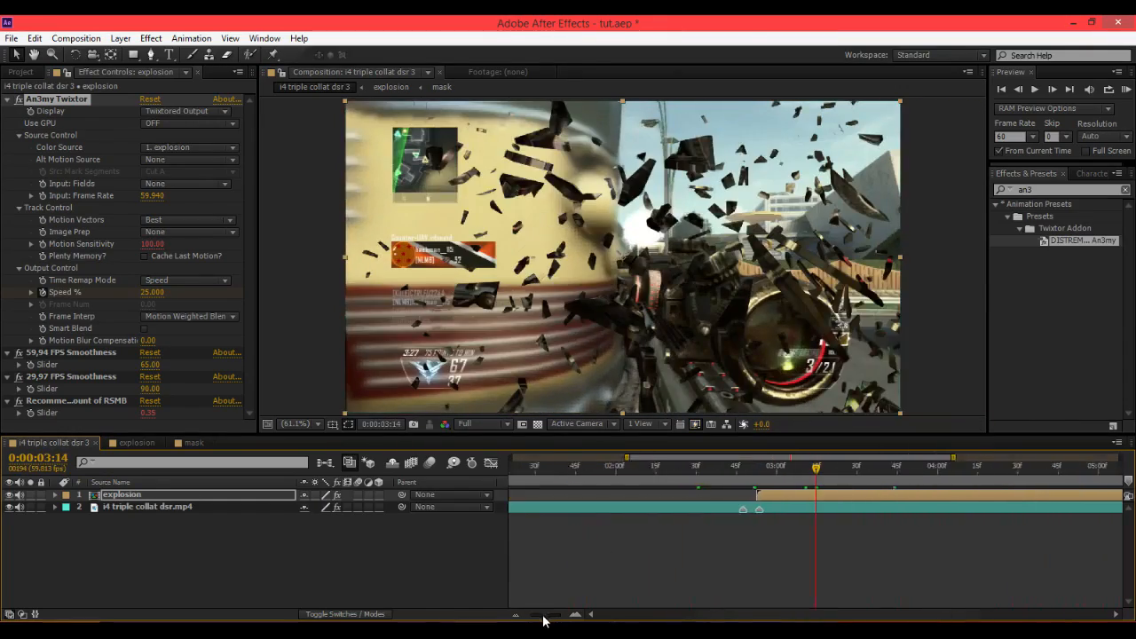
pyautogui.moveTo(806, 472); pyautogui.dragTo(919, 472)
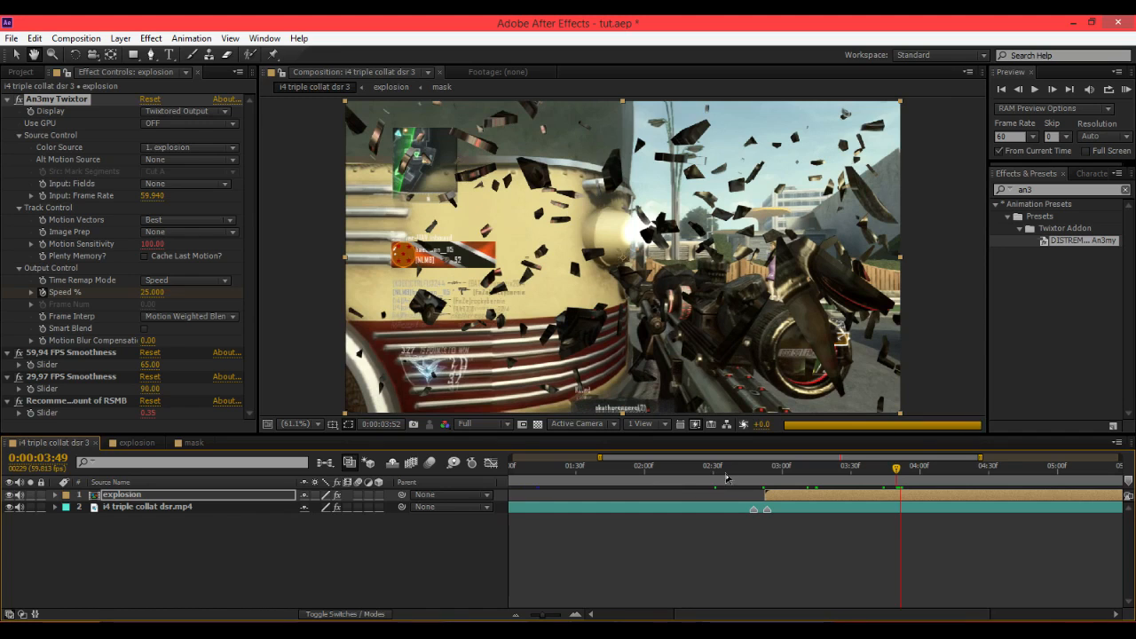
pyautogui.press('space')
# Search the effects for camera and apply Camera Lens Blur to the explosion layer.
pyautogui.click(8, 100)
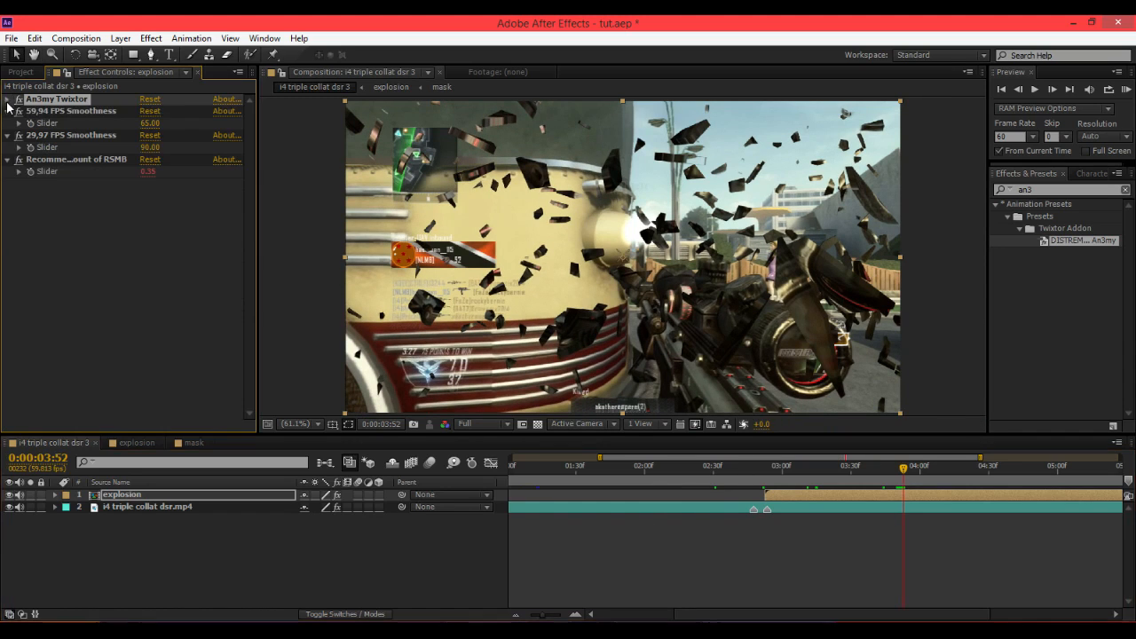
pyautogui.hotkey('ctrl', '5')
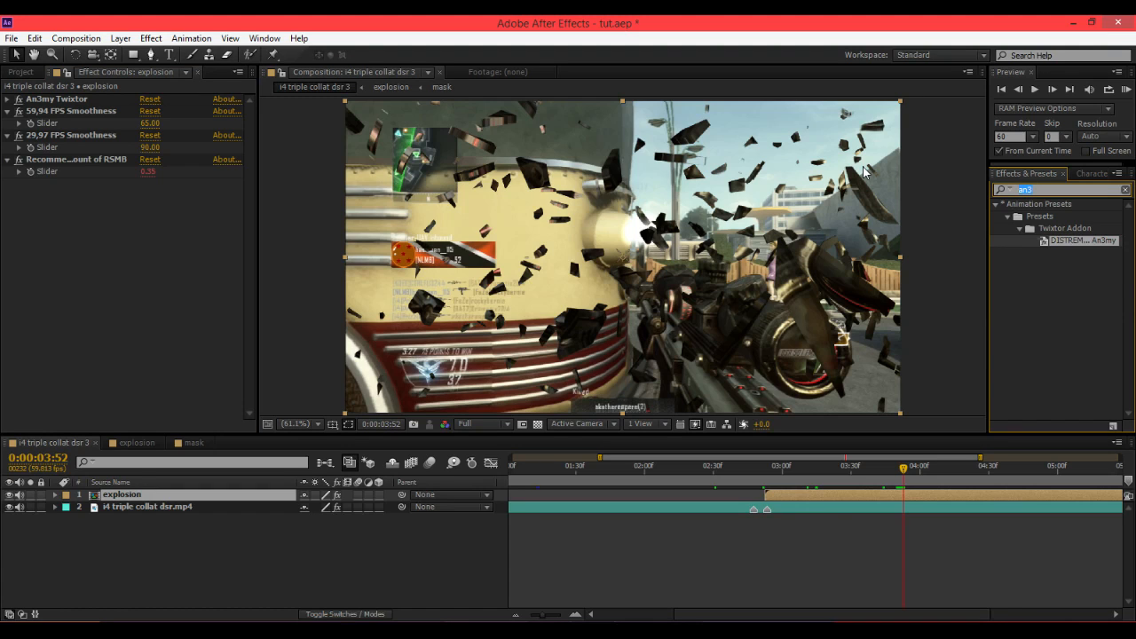
pyautogui.write('bl')
pyautogui.press('BackSpace')
pyautogui.press('BackSpace')
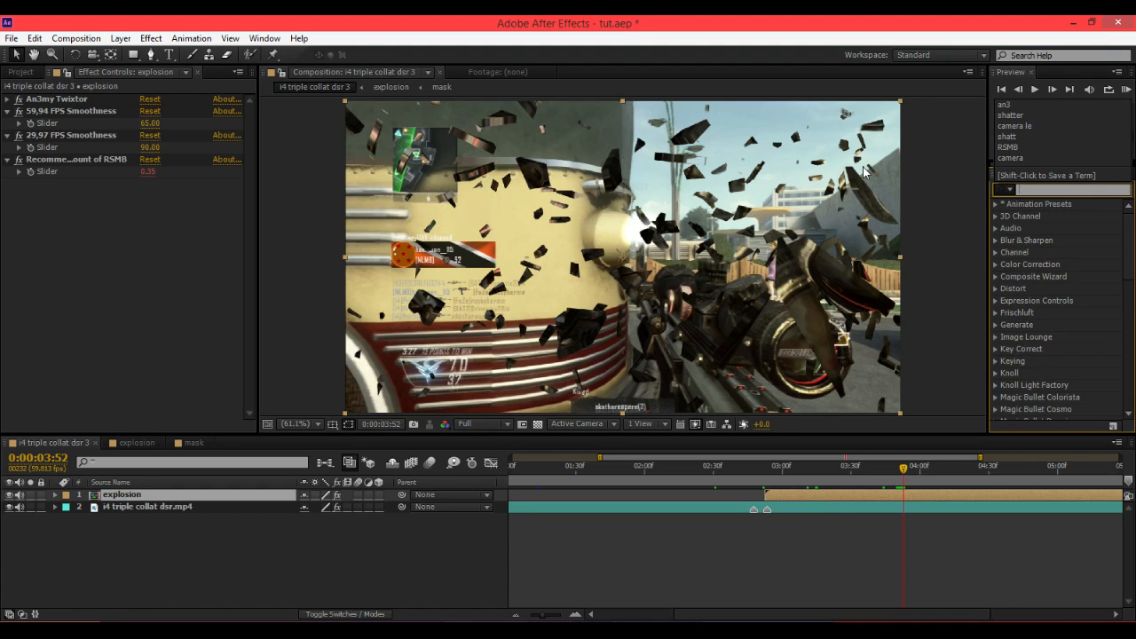
pyautogui.write('camera')
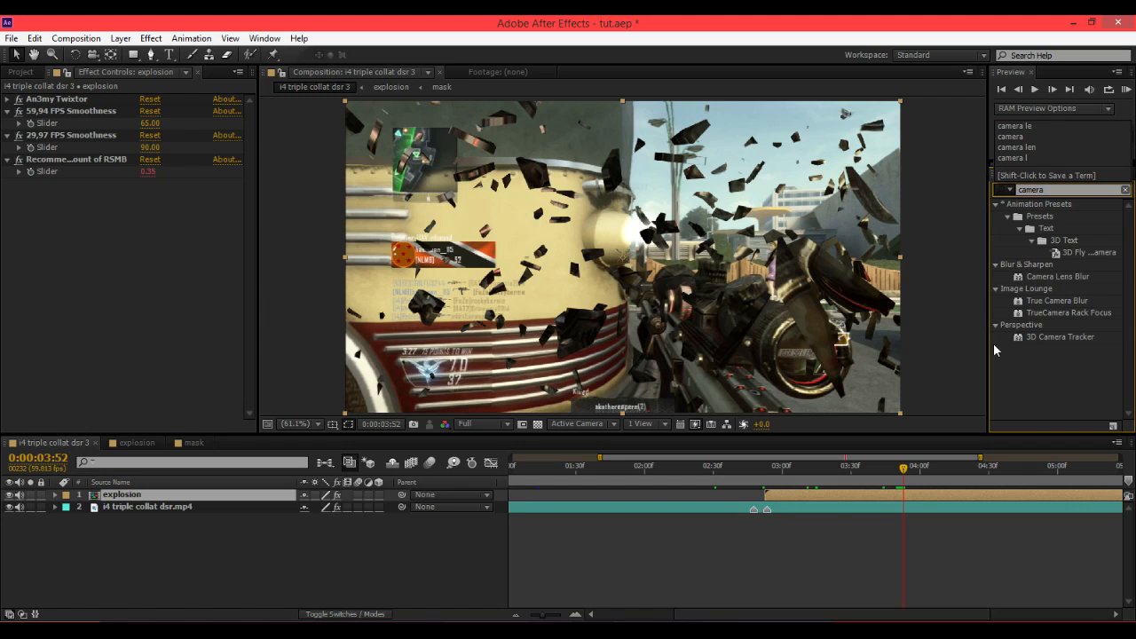
pyautogui.doubleClick(1058, 277)
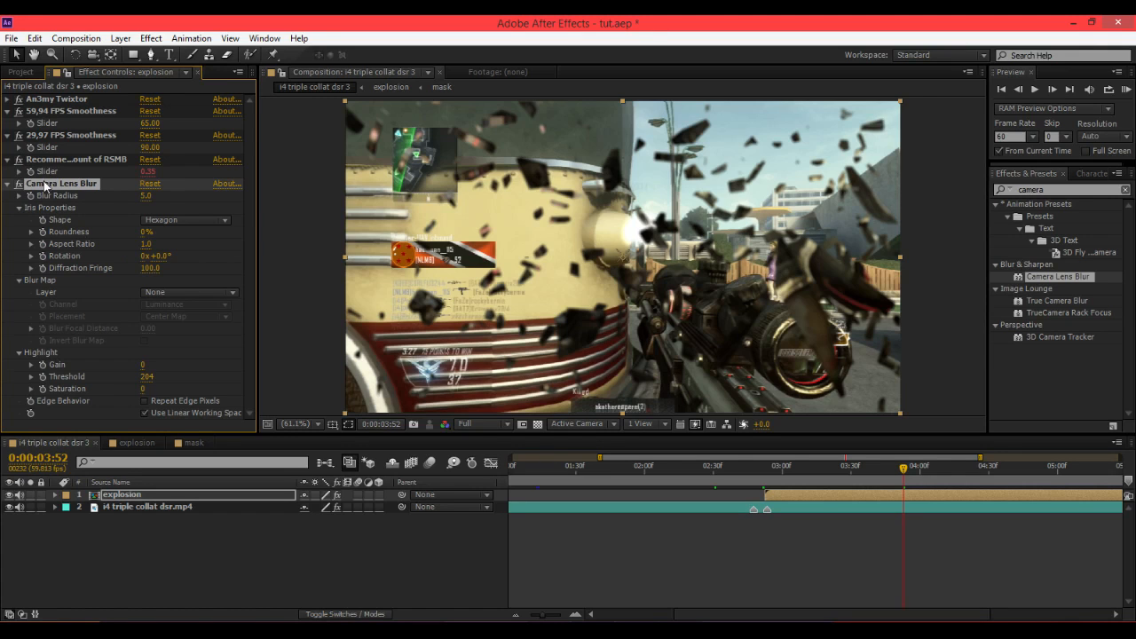
# Scrub through the shatter and compare the explosion layer with Camera Lens Blur switched off and on.
pyautogui.moveTo(918, 472); pyautogui.dragTo(929, 473)
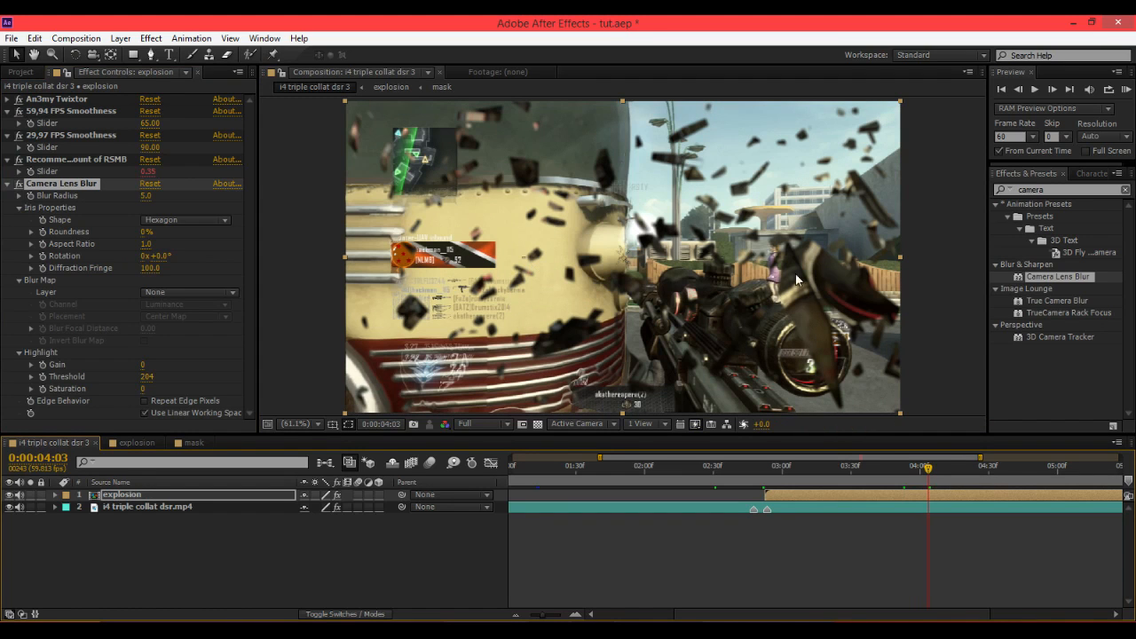
pyautogui.moveTo(928, 469); pyautogui.dragTo(981, 469)
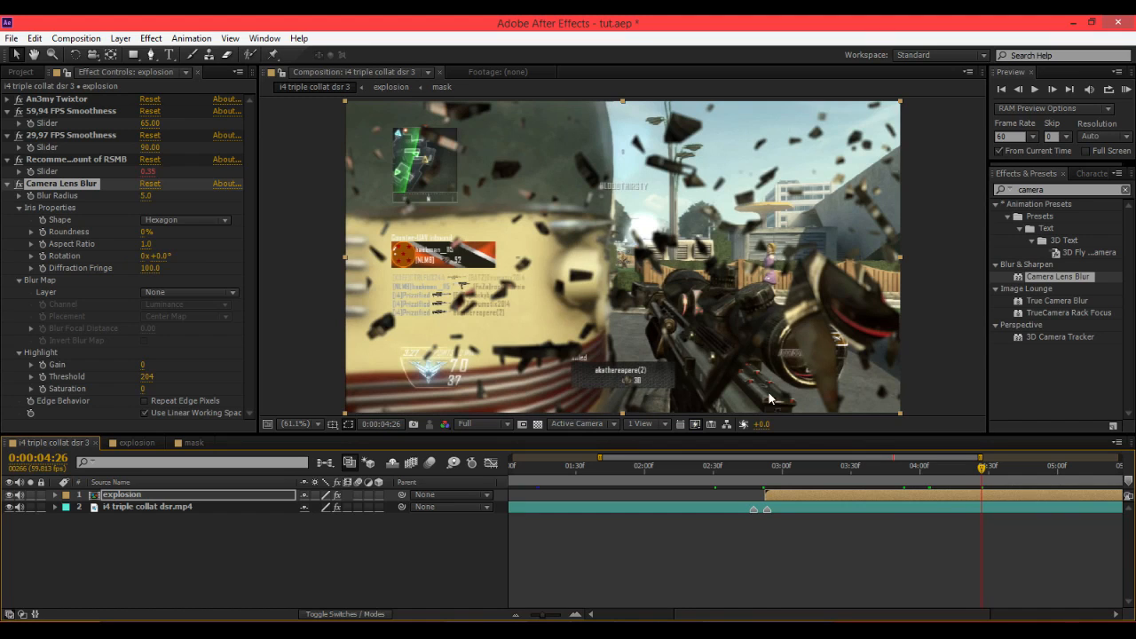
pyautogui.moveTo(822, 295); pyautogui.dragTo(789, 293)
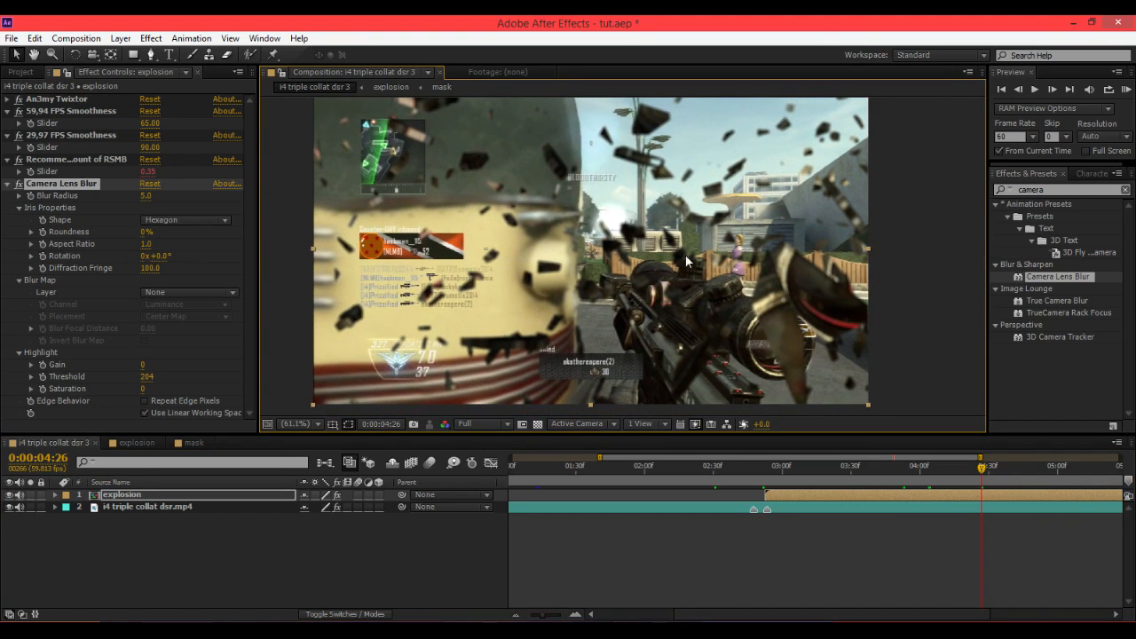
pyautogui.click(11, 494)
pyautogui.click(10, 494)
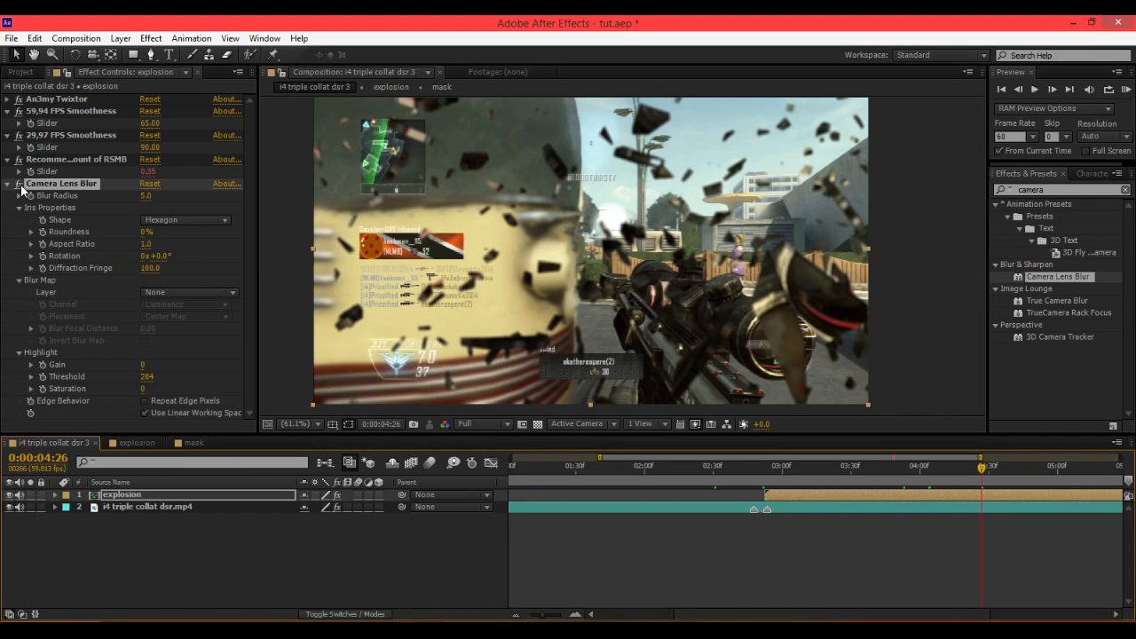
pyautogui.click(21, 188)
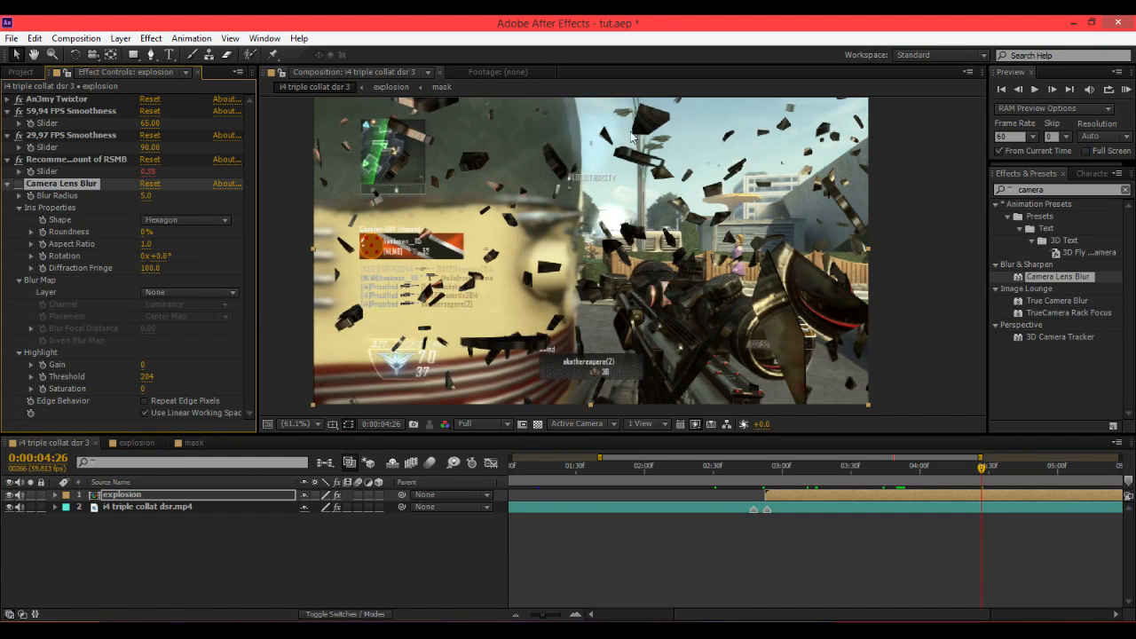
pyautogui.press('/')
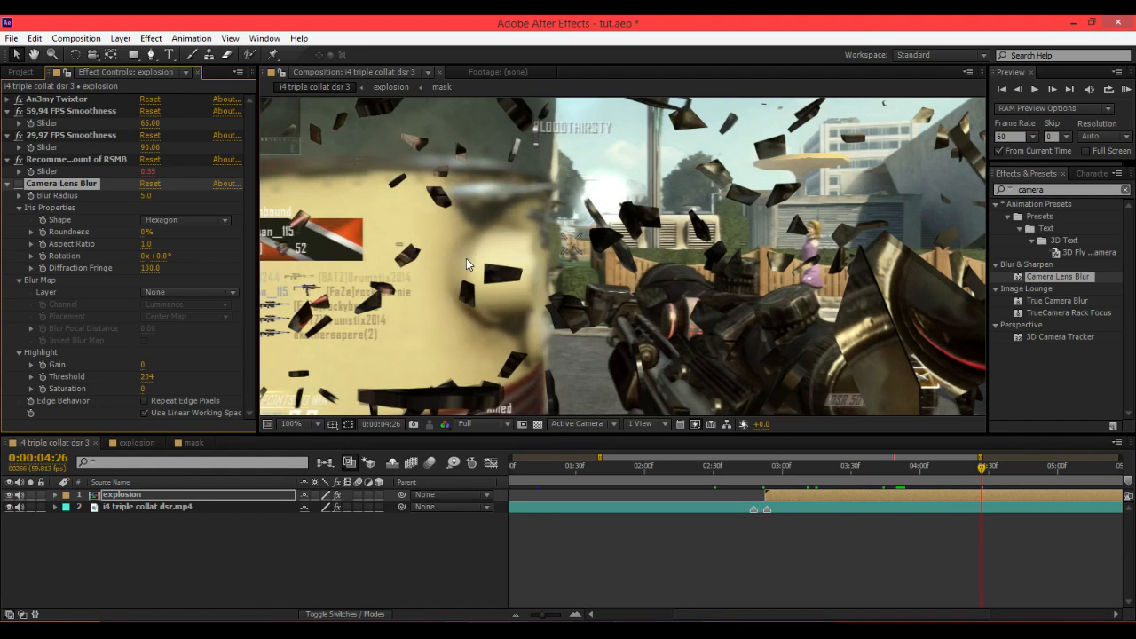
pyautogui.scroll(-1, 522, 308)
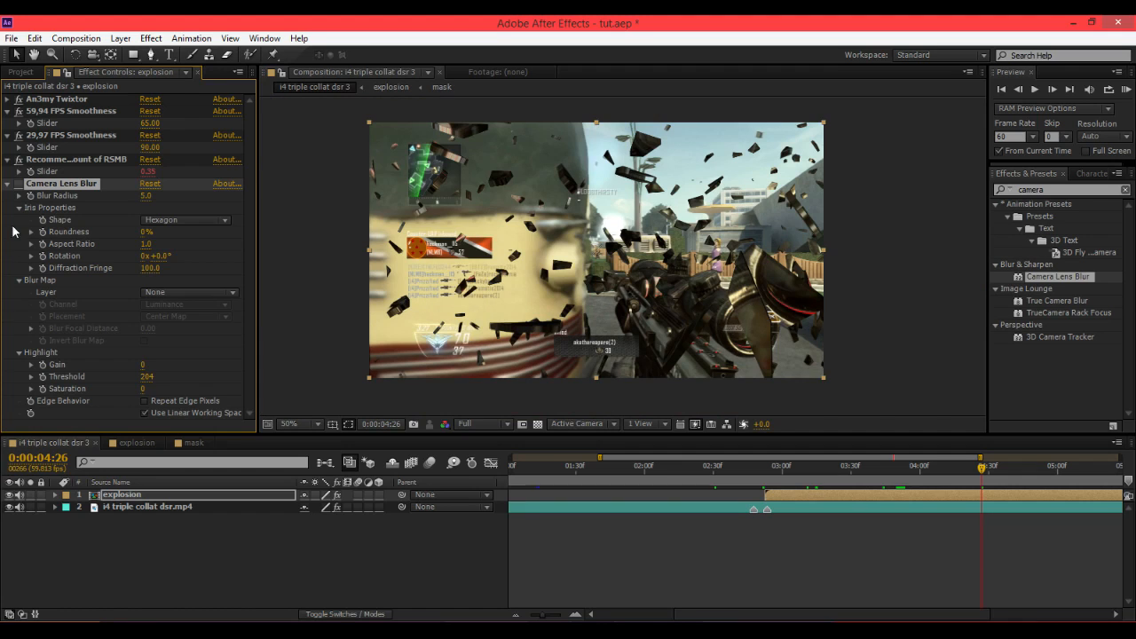
pyautogui.click(20, 185)
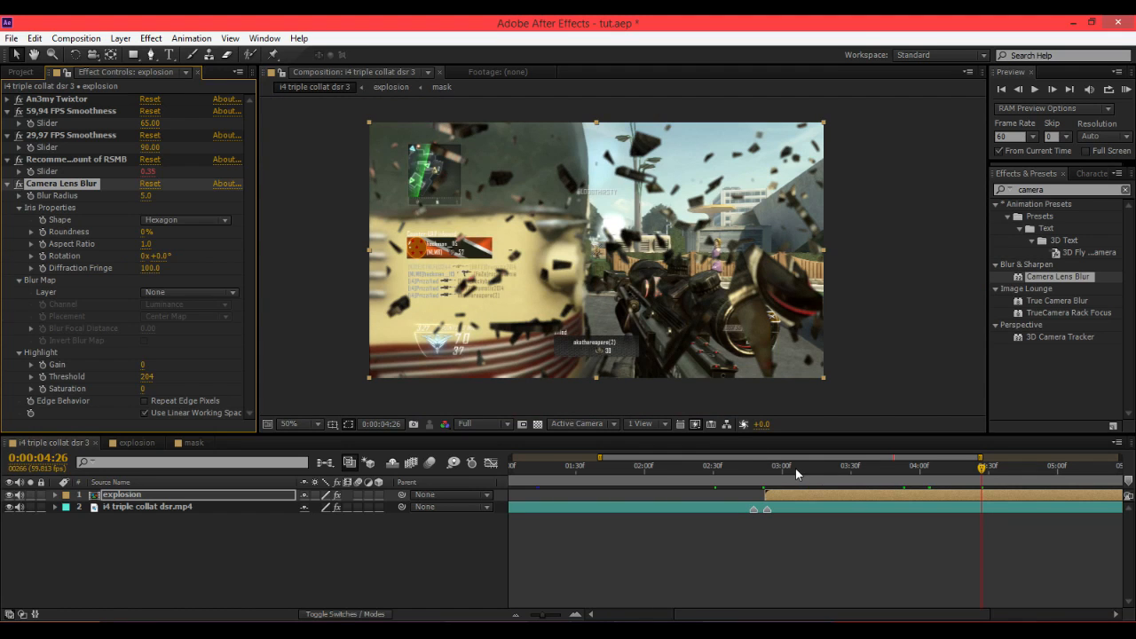
# Play back and scrub through the slowed shatter transition in the main composition.
pyautogui.moveTo(793, 468); pyautogui.dragTo(857, 470)
pyautogui.press('space')
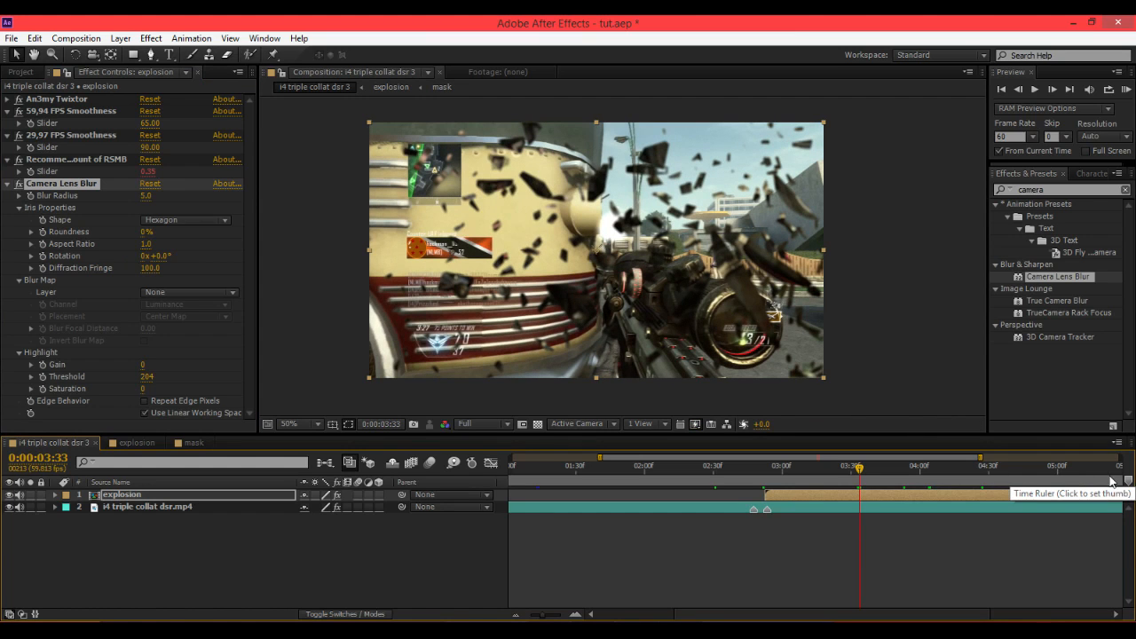
pyautogui.click(910, 480)
pyautogui.press('space')
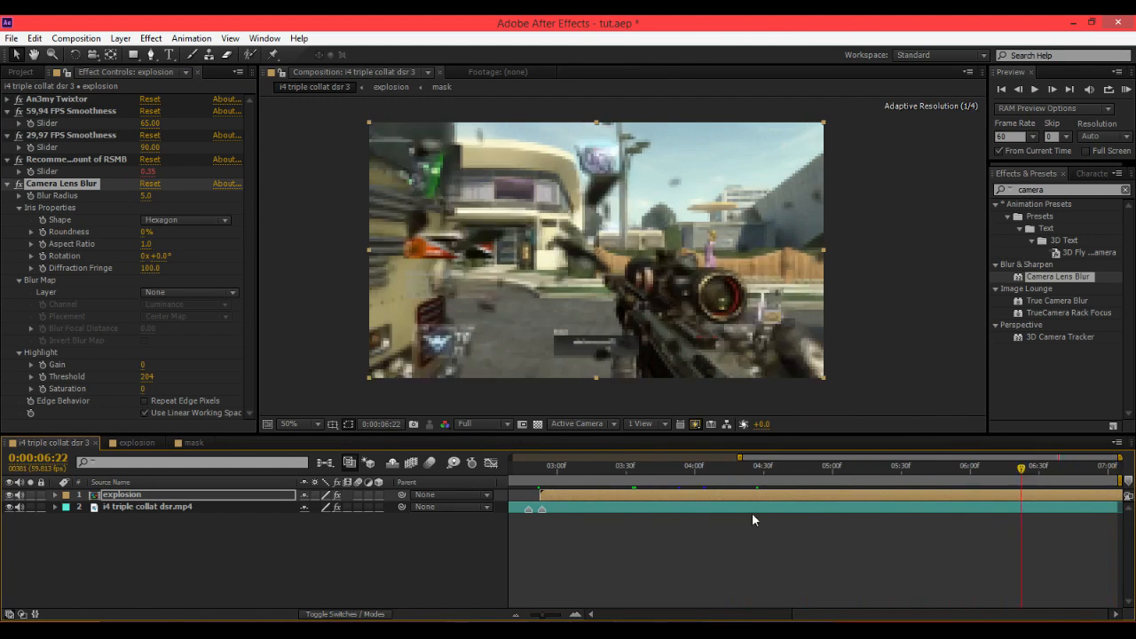
pyautogui.moveTo(752, 513); pyautogui.dragTo(558, 519)
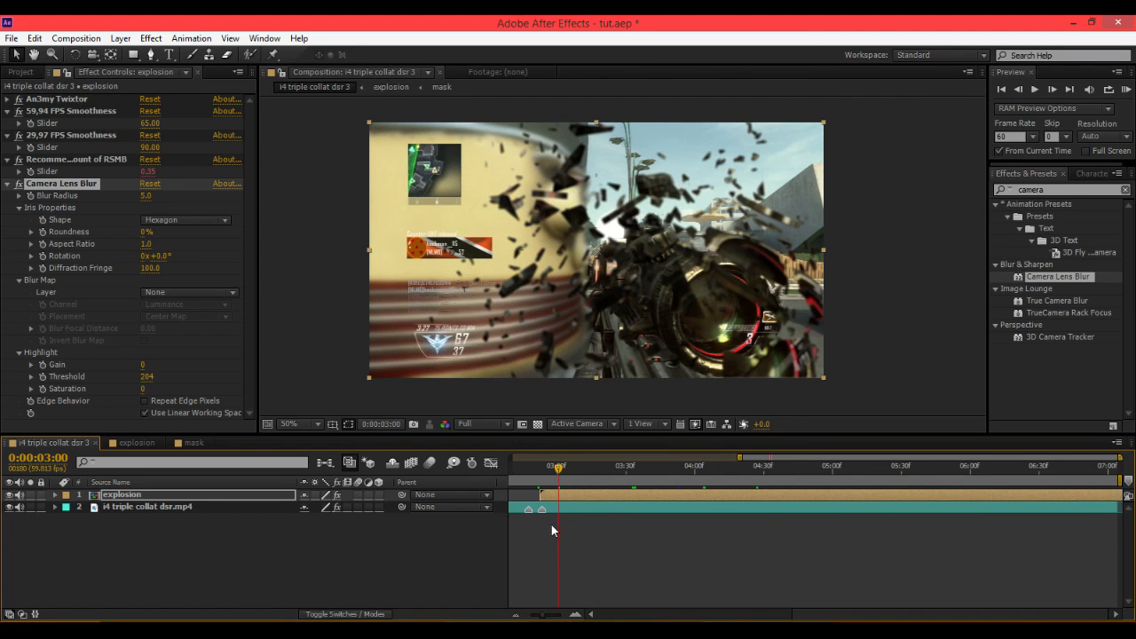
pyautogui.moveTo(528, 468); pyautogui.dragTo(750, 503)
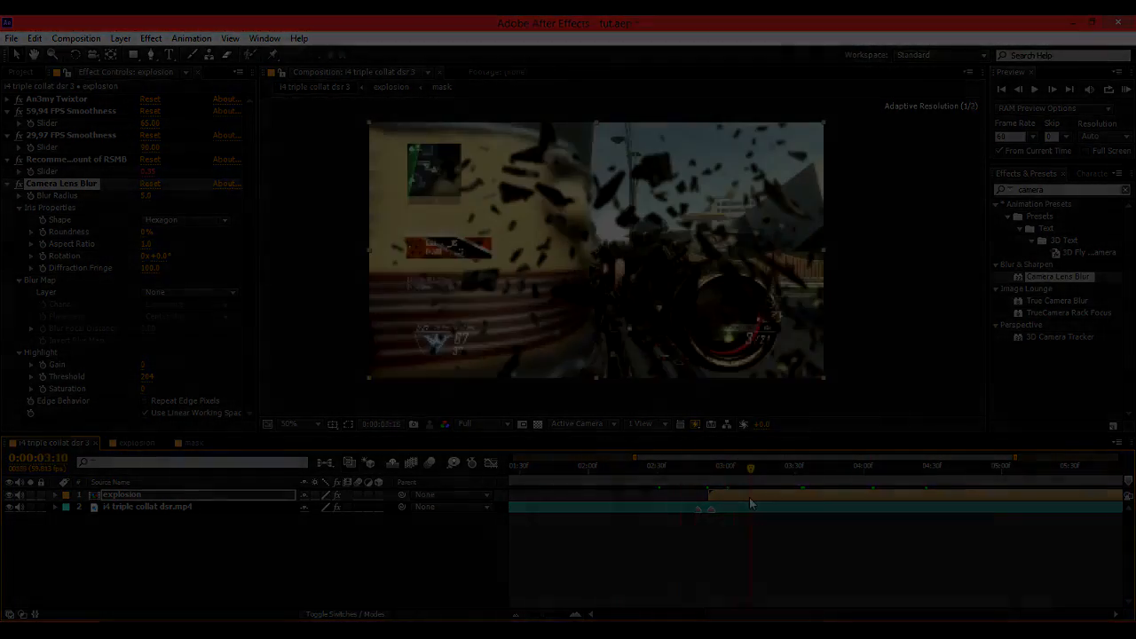